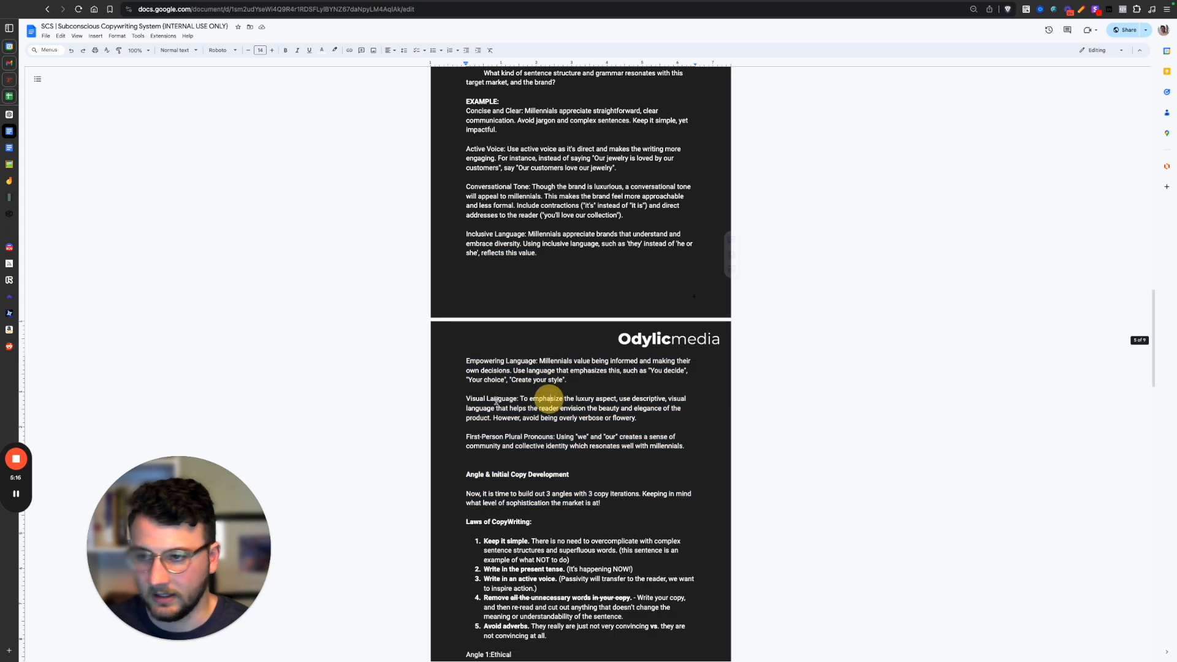
Open the Foundational Marketing & Copy Analysis template and highlight its Customer Persona section.
{"action": "mouse_move", "coordinate": [11, 149]}
{"action": "left_click", "coordinate": [11, 148]}
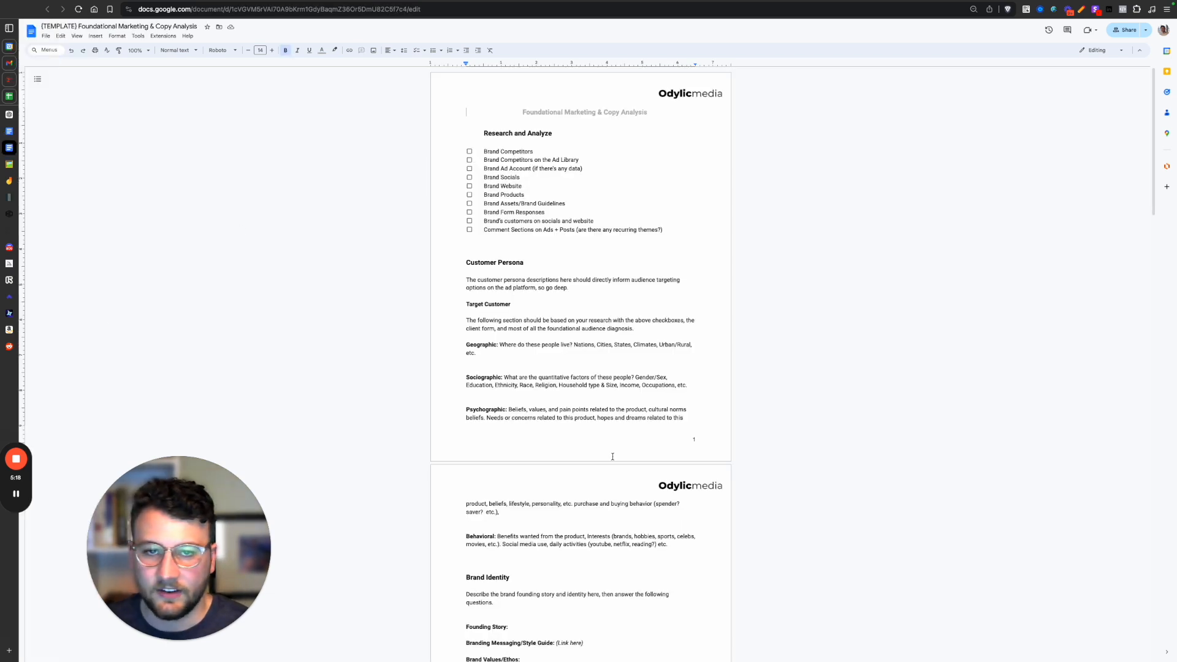
{"action": "left_click", "coordinate": [560, 320]}
{"action": "left_click_drag", "start_coordinate": [447, 255], "coordinate": [580, 420]}
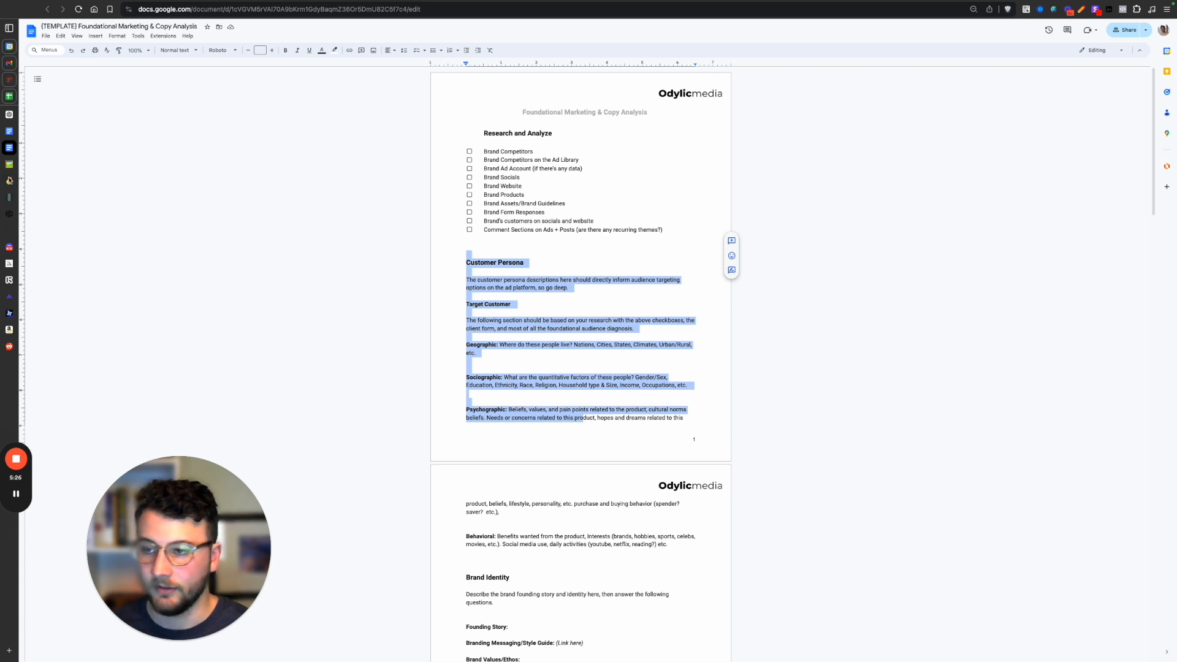
Check the General Creative Flow diagram, return to the template and highlight its text from the customer persona description through Brand Mission.
{"action": "left_click", "coordinate": [37, 181]}
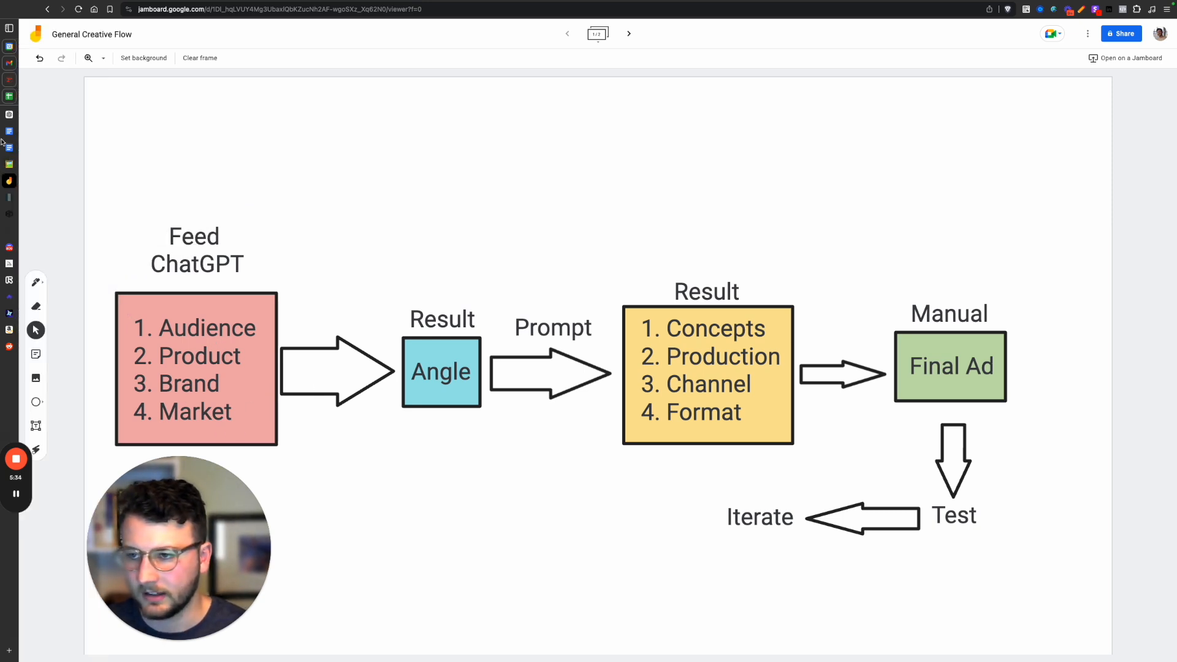
{"action": "left_click", "coordinate": [23, 147]}
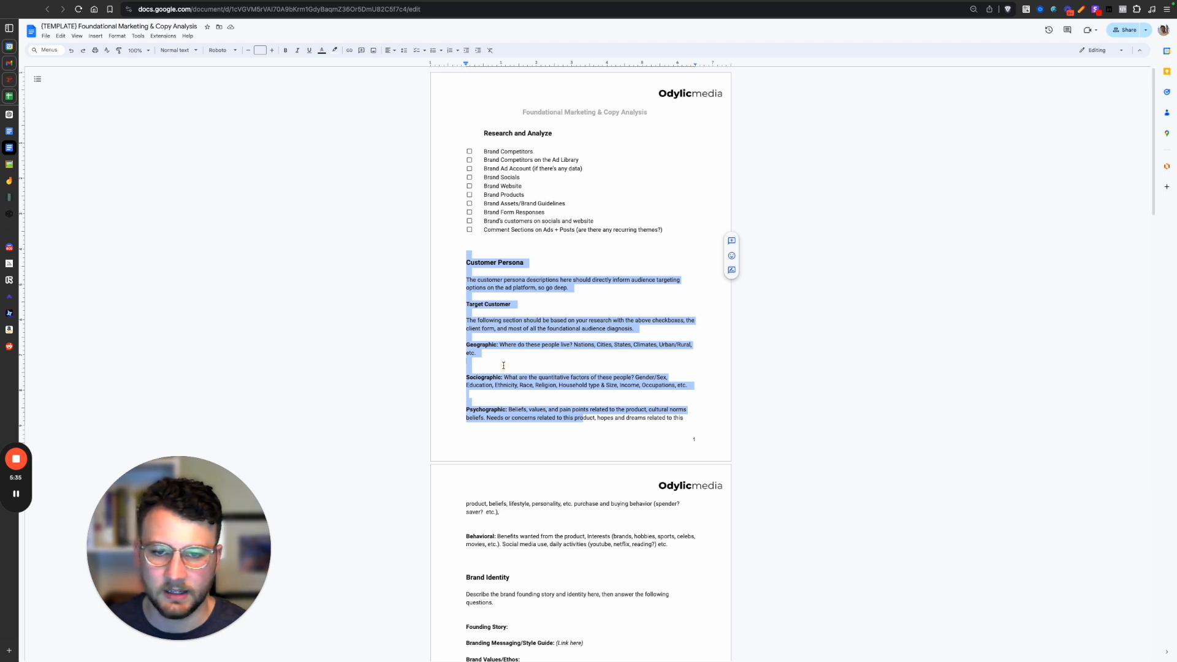
{"action": "left_click", "coordinate": [504, 365]}
{"action": "scroll", "coordinate": [505, 374], "scroll_direction": "down", "scroll_amount": 3}
{"action": "left_click", "coordinate": [456, 114]}
{"action": "left_click_drag", "start_coordinate": [457, 114], "coordinate": [560, 520]}
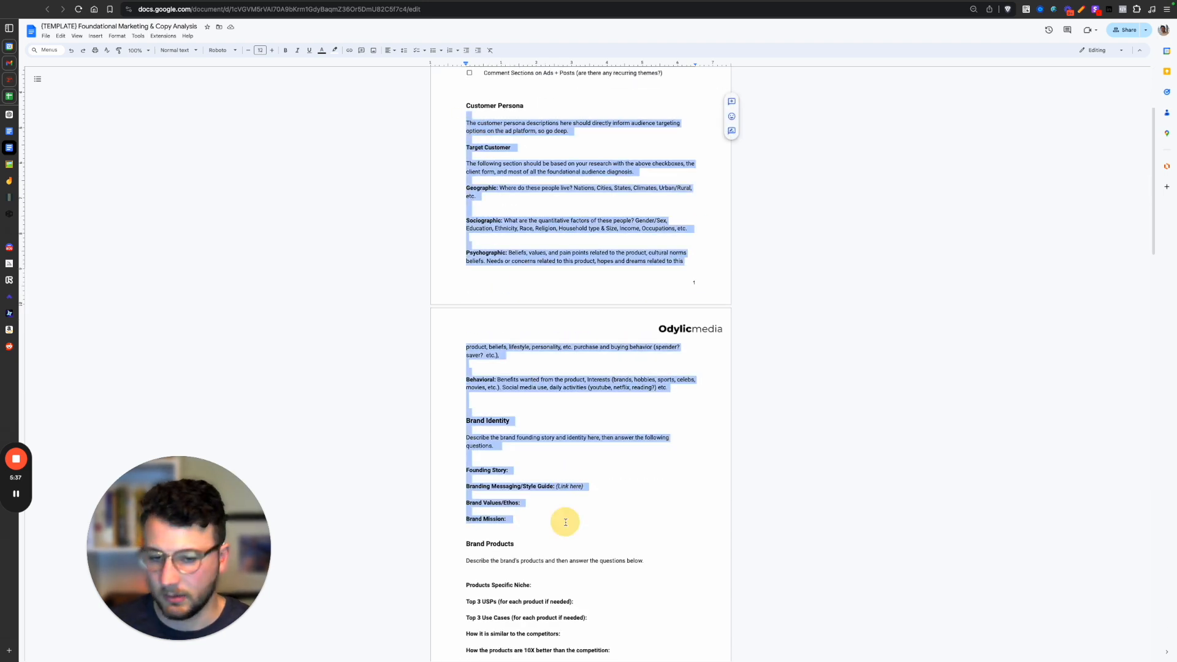
Review the template's Brand Products, competitor angles and messaging, and Brand Customer States sections, highlighting the prompts along the way.
{"action": "scroll", "coordinate": [546, 368], "scroll_direction": "down", "scroll_amount": 4}
{"action": "left_click", "coordinate": [521, 331]}
{"action": "scroll", "coordinate": [519, 328], "scroll_direction": "down", "scroll_amount": 3}
{"action": "left_click_drag", "start_coordinate": [465, 176], "coordinate": [607, 269]}
{"action": "scroll", "coordinate": [586, 394], "scroll_direction": "down", "scroll_amount": 1}
{"action": "scroll", "coordinate": [586, 395], "scroll_direction": "down", "scroll_amount": 1}
{"action": "left_click_drag", "start_coordinate": [464, 304], "coordinate": [520, 412]}
{"action": "scroll", "coordinate": [520, 413], "scroll_direction": "down", "scroll_amount": 3}
{"action": "left_click_drag", "start_coordinate": [465, 351], "coordinate": [565, 490]}
{"action": "scroll", "coordinate": [566, 485], "scroll_direction": "down", "scroll_amount": 12}
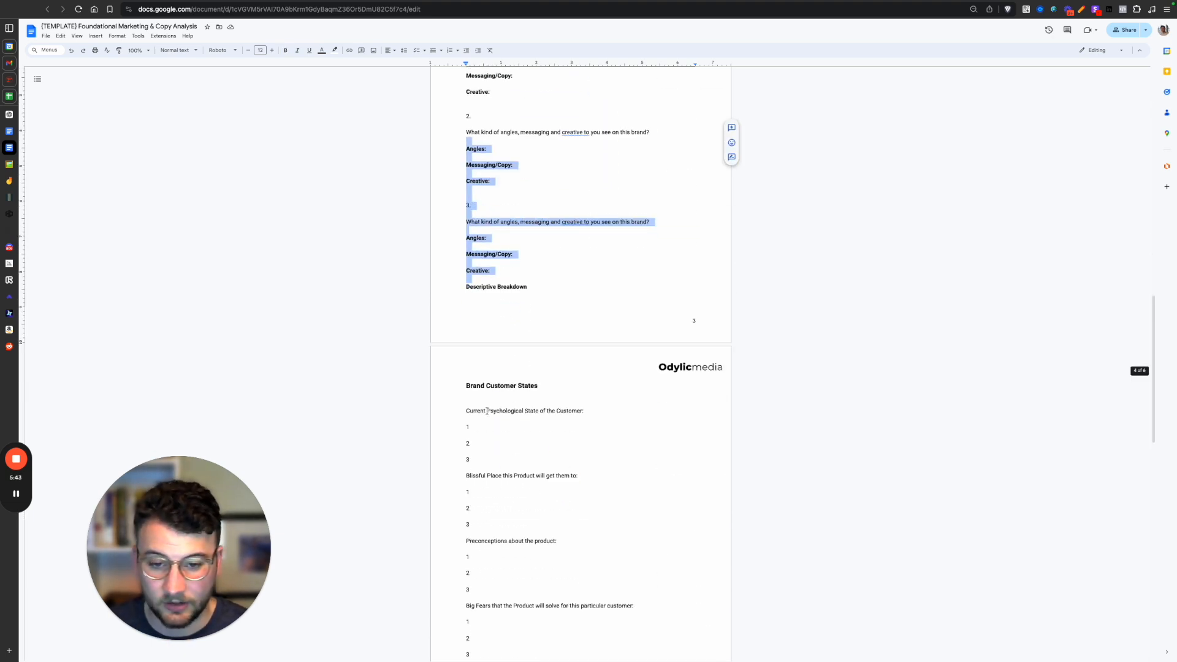
{"action": "scroll", "coordinate": [549, 435], "scroll_direction": "up", "scroll_amount": 20}
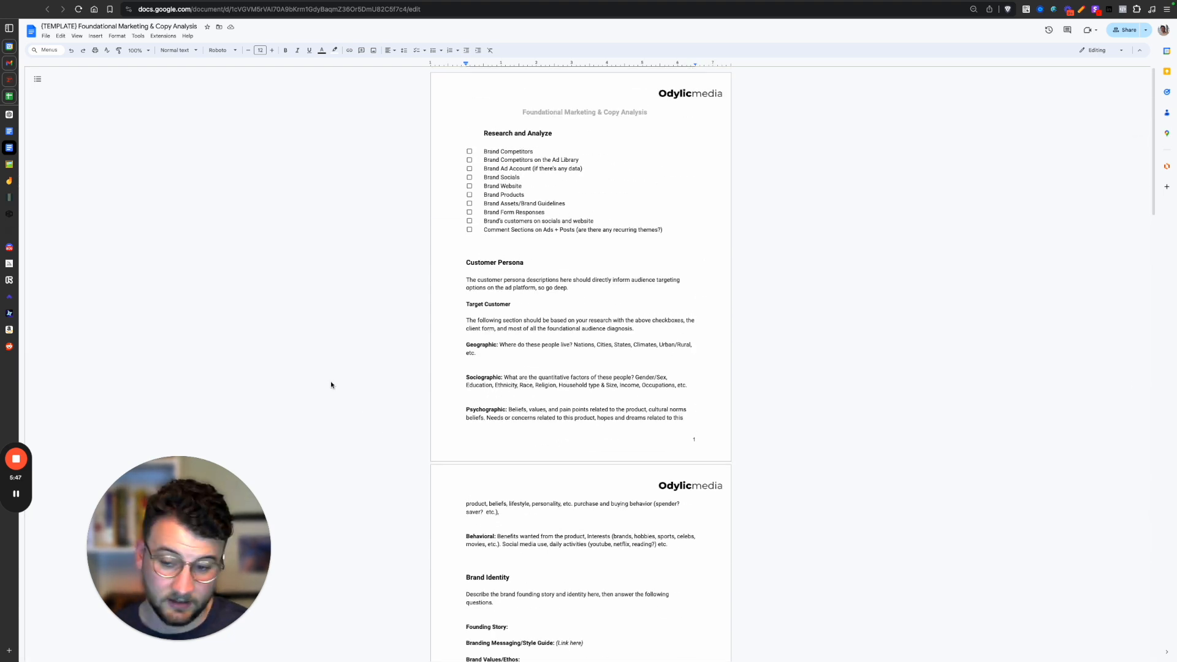
Revisit the General Creative Flow diagram and compare the Caraway, HexClad and Our Place pan product pages.
{"action": "mouse_move", "coordinate": [3, 204]}
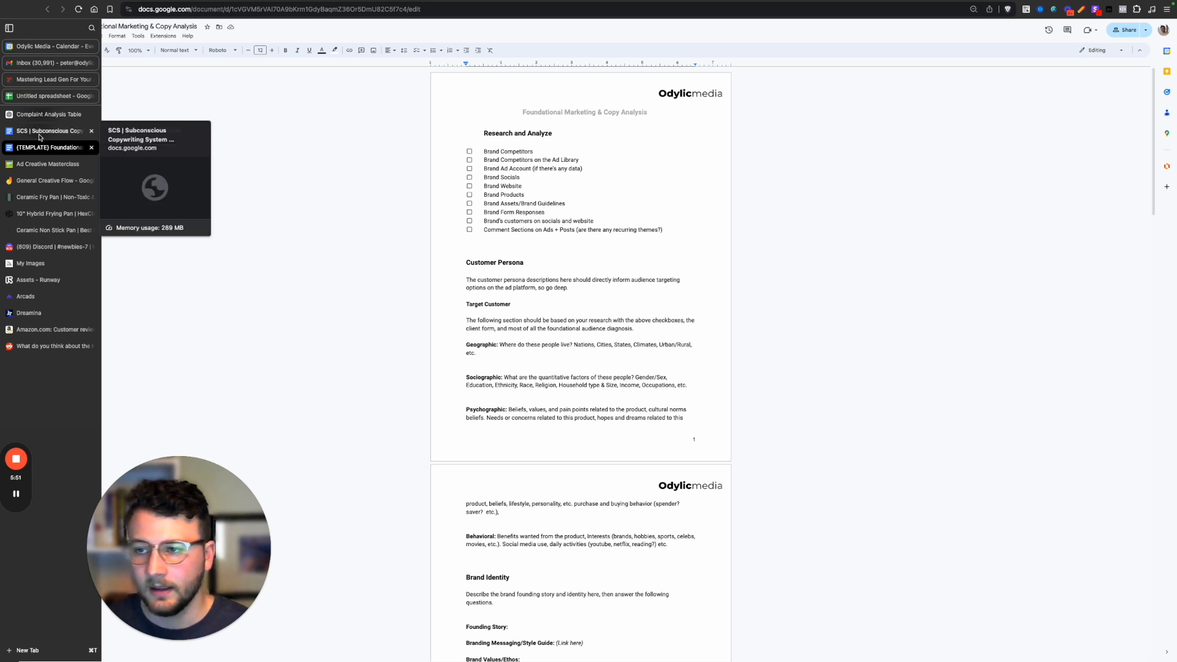
{"action": "left_click", "coordinate": [30, 183]}
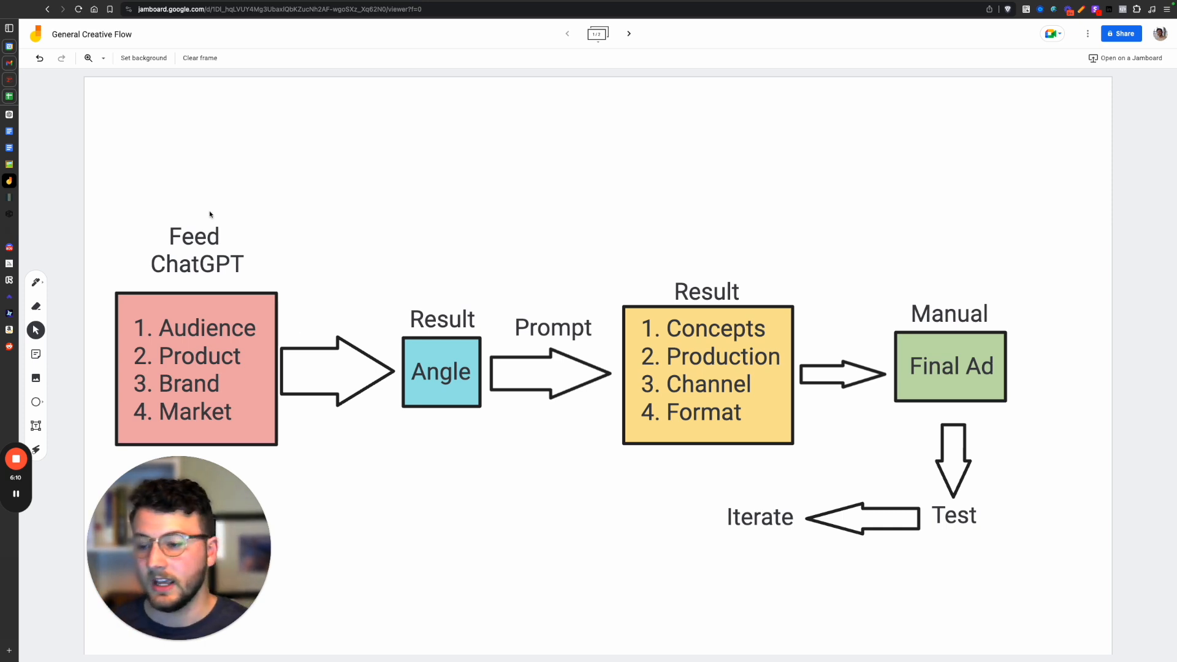
{"action": "left_click", "coordinate": [12, 200]}
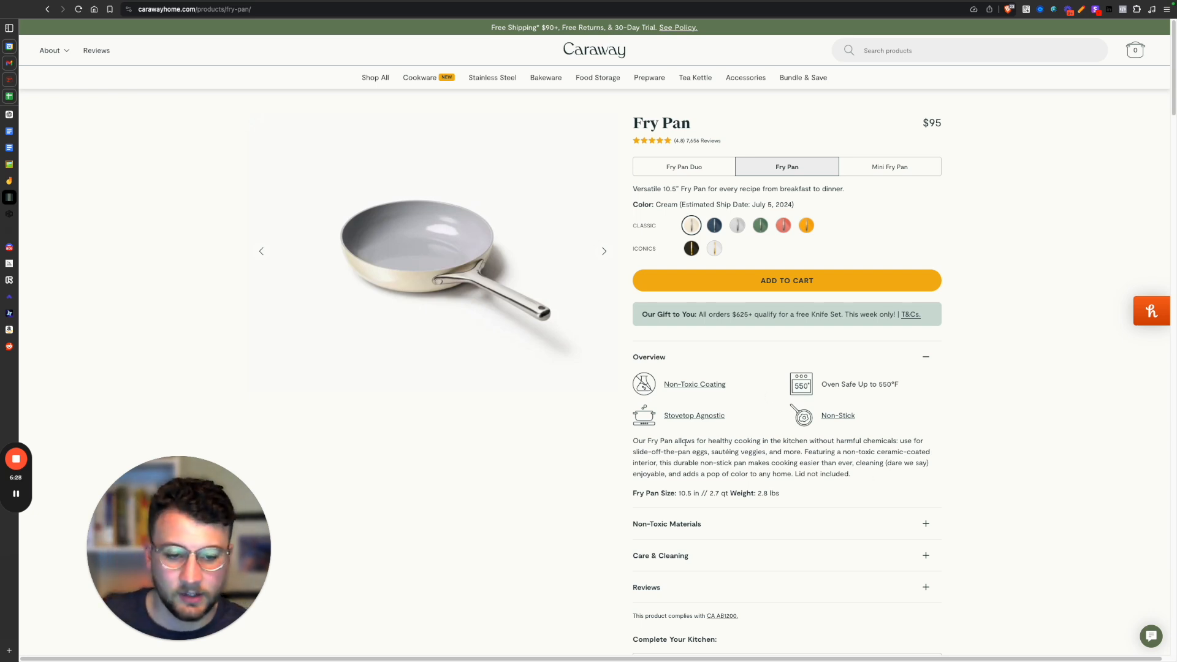
{"action": "left_click", "coordinate": [13, 215]}
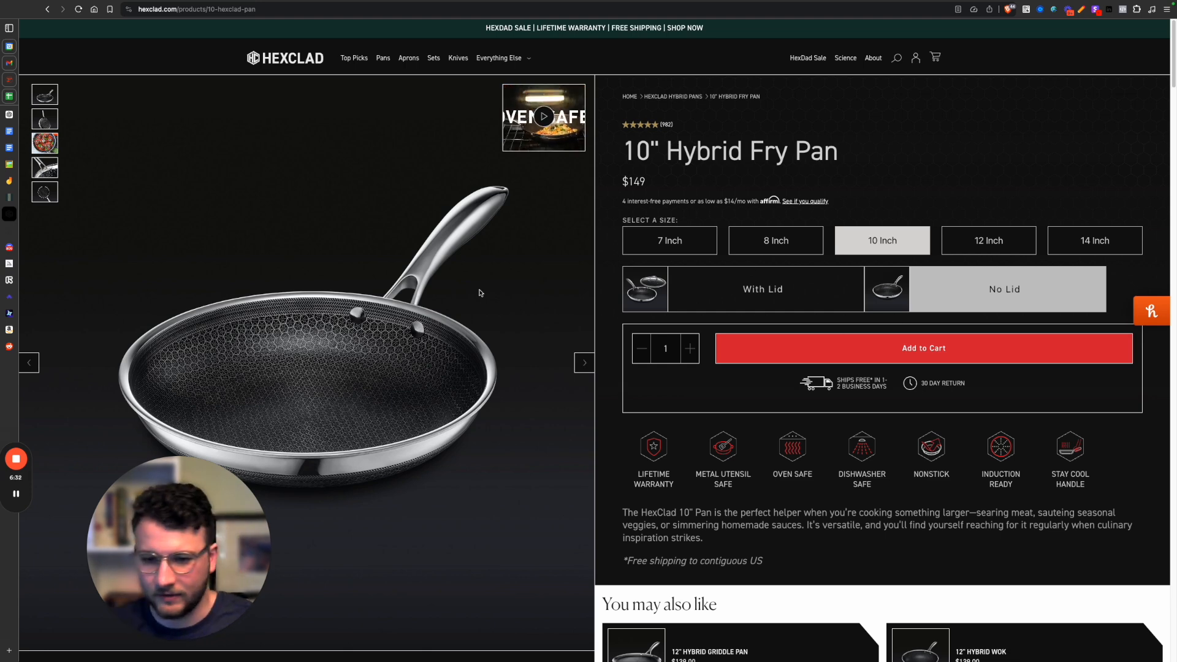
{"action": "left_click", "coordinate": [9, 232]}
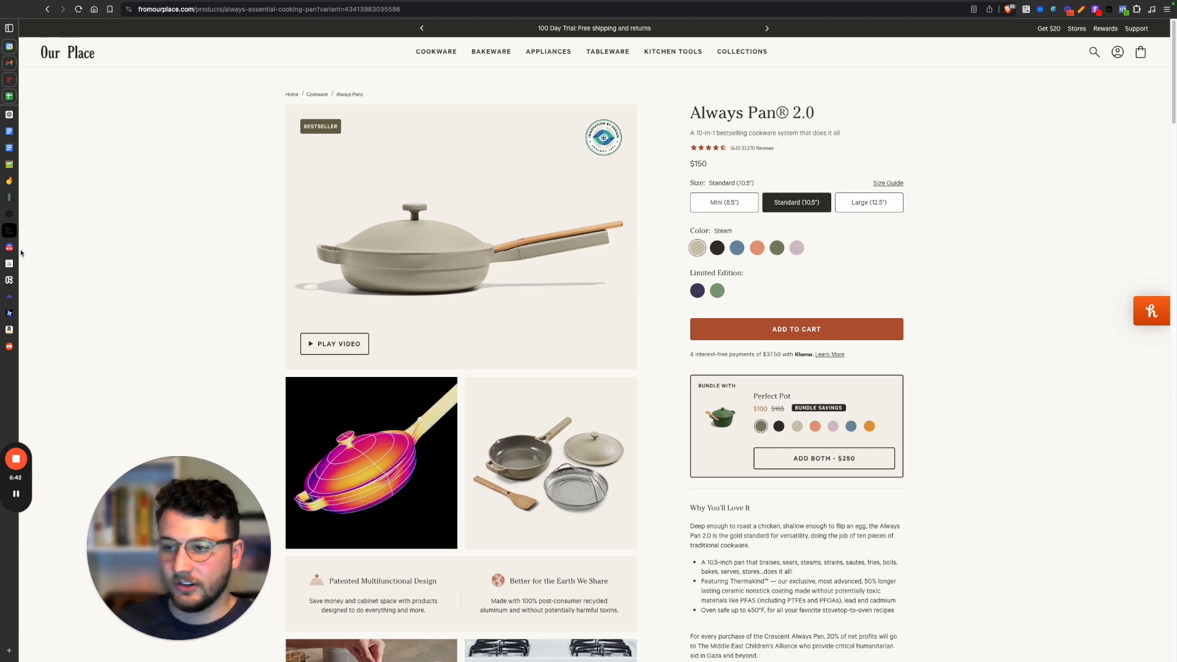
{"action": "left_click", "coordinate": [12, 214]}
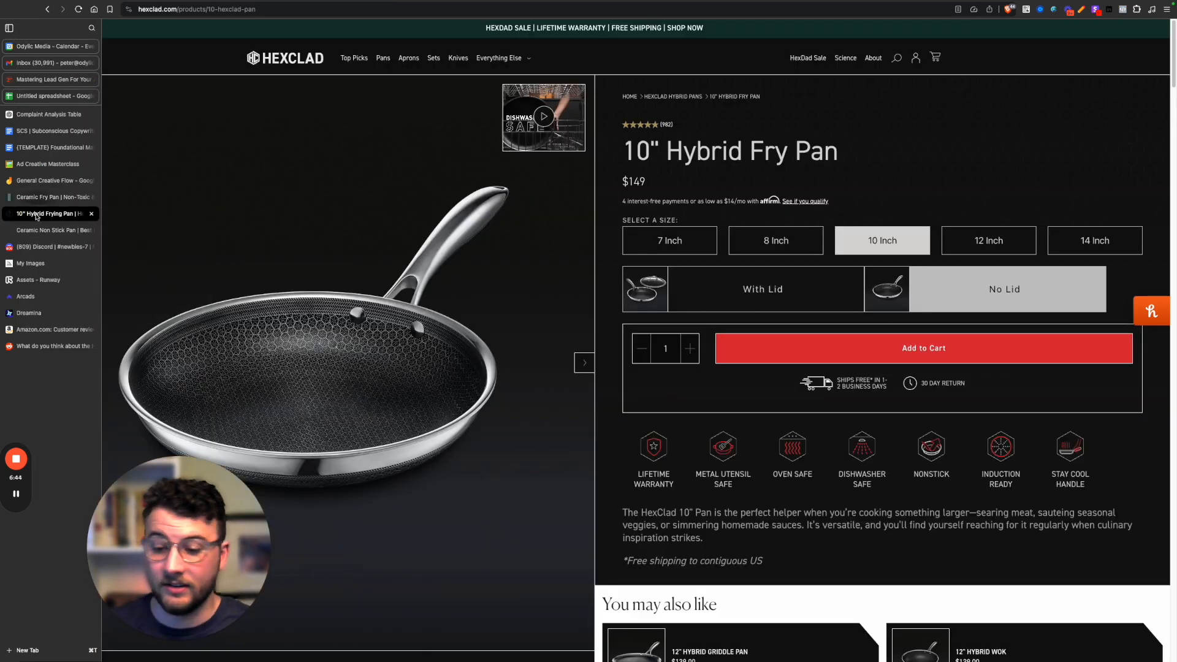
{"action": "left_click", "coordinate": [36, 199]}
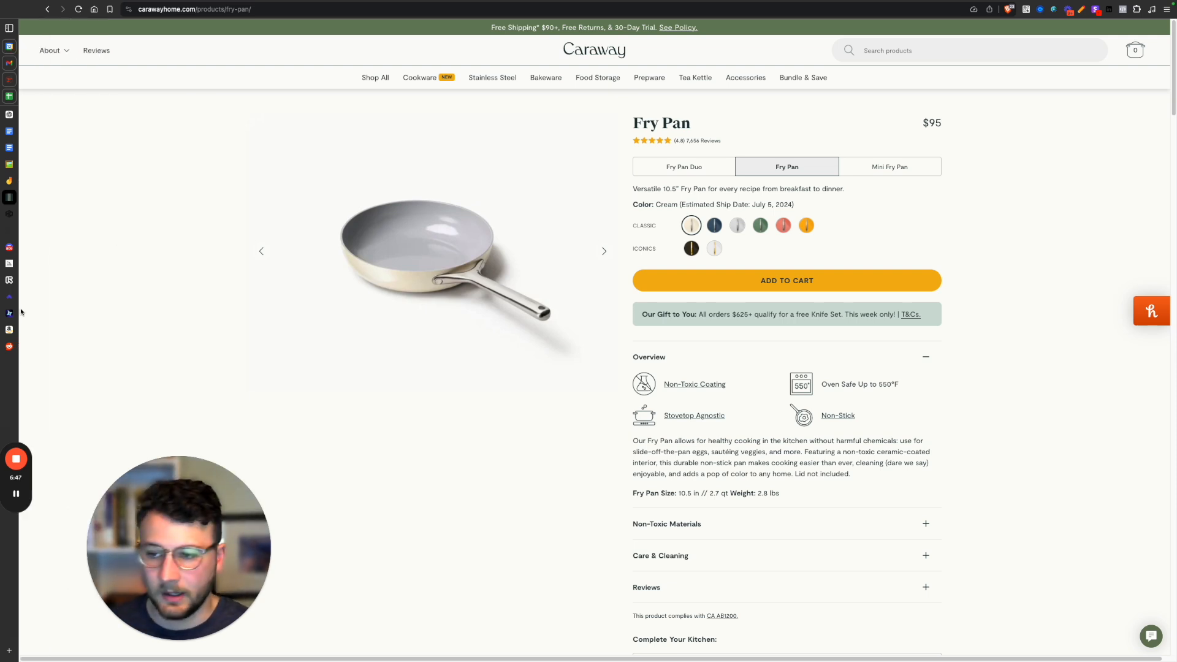
Sort the customer reviews on HexClad's 10" Hybrid Fry Pan page by Lowest rated.
{"action": "mouse_move", "coordinate": [14, 343]}
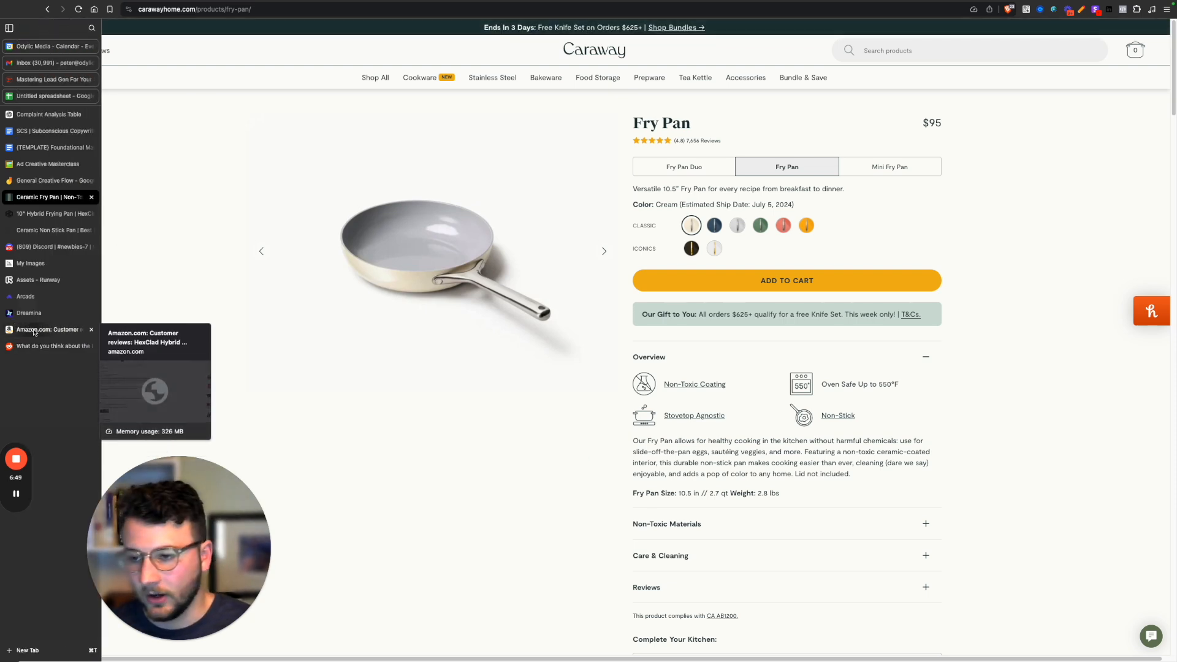
{"action": "left_click", "coordinate": [55, 214]}
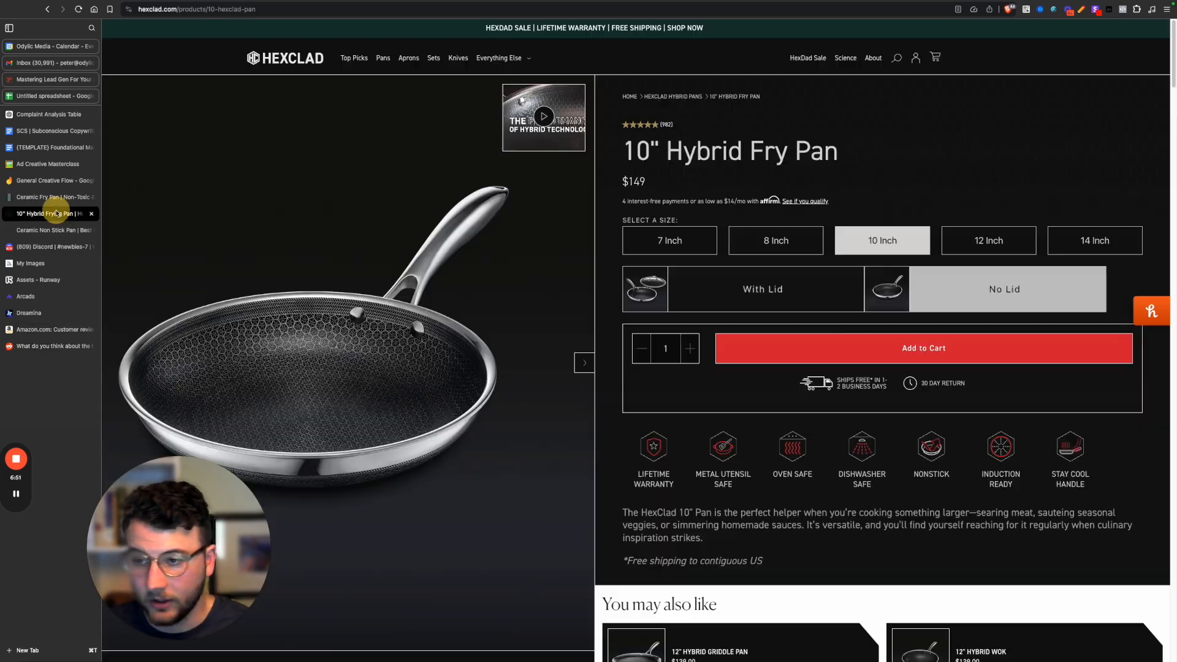
{"action": "scroll", "coordinate": [653, 487], "scroll_direction": "down", "scroll_amount": 15}
{"action": "scroll", "coordinate": [653, 483], "scroll_direction": "up", "scroll_amount": 15}
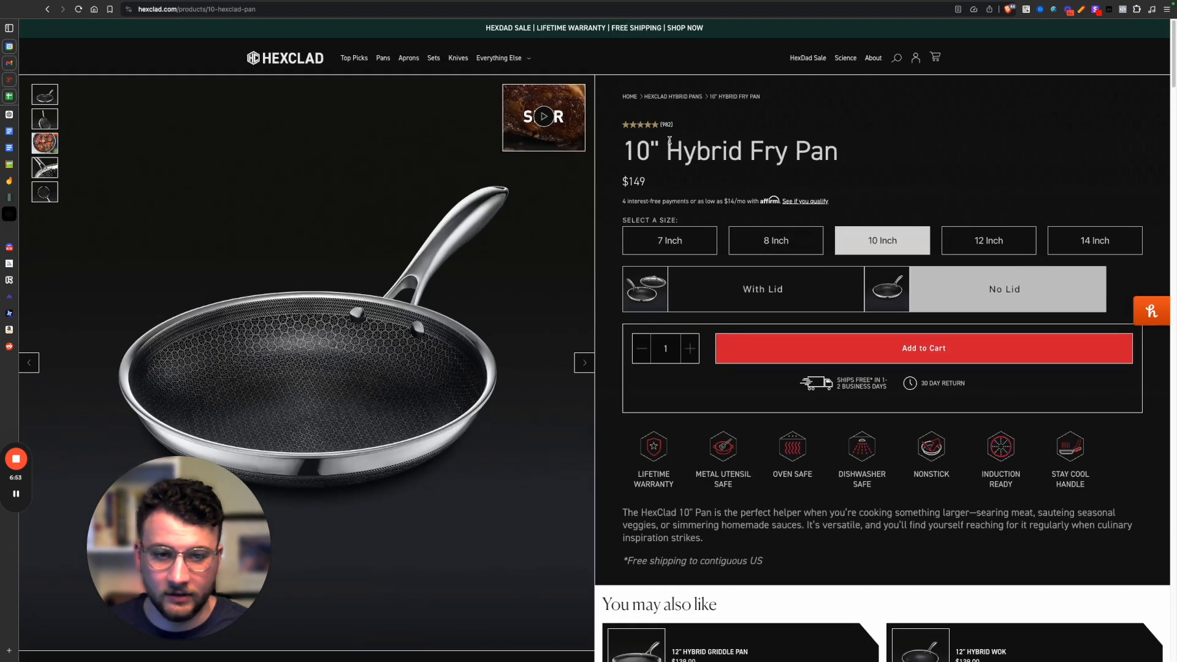
{"action": "scroll", "coordinate": [669, 139], "scroll_direction": "down", "scroll_amount": 20}
{"action": "left_click", "coordinate": [406, 190]}
{"action": "left_click", "coordinate": [495, 187]}
{"action": "left_click", "coordinate": [404, 199]}
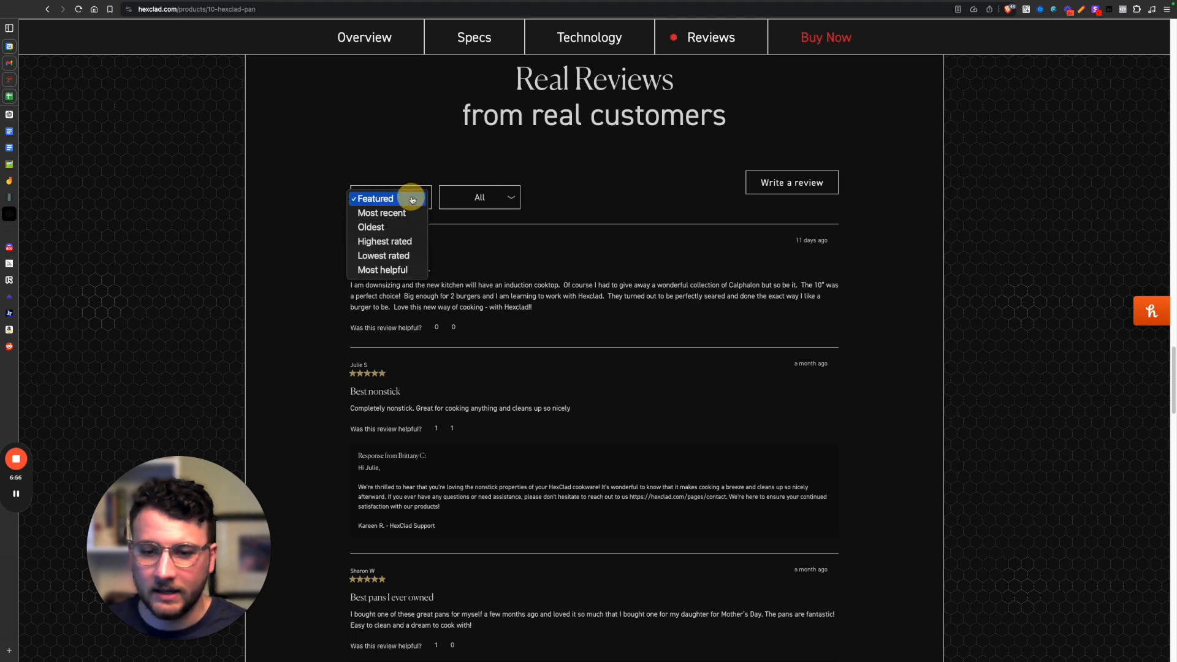
{"action": "left_click", "coordinate": [404, 258]}
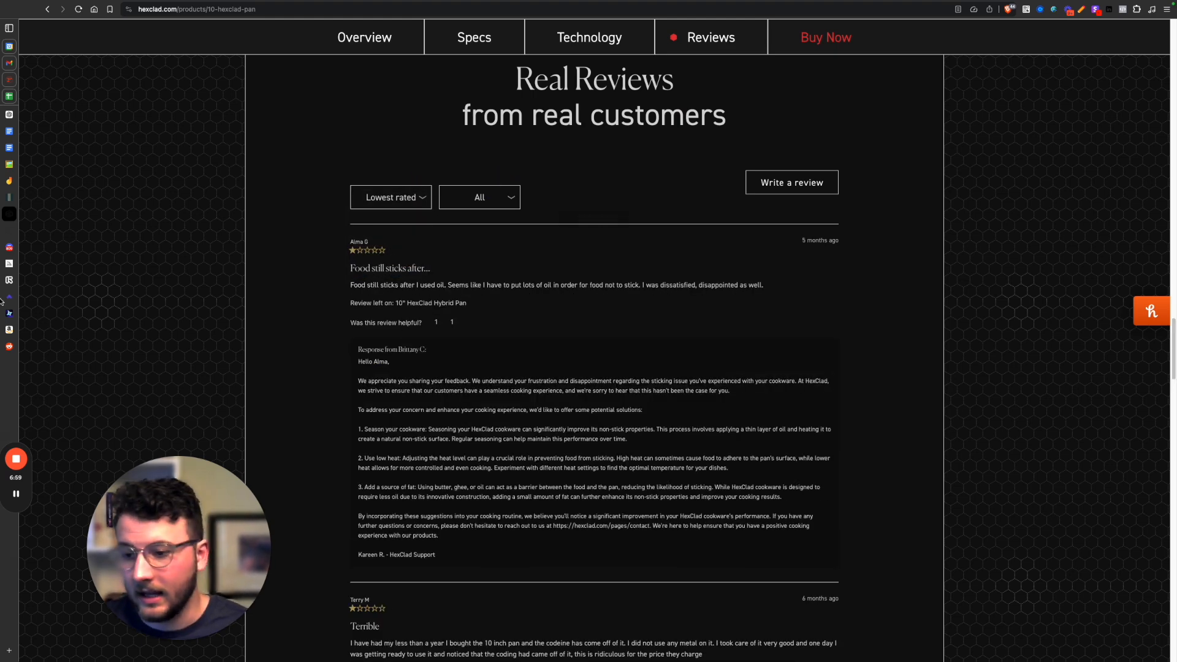
Open the three-star Amazon reviews of the HexClad pan set and highlight the review complaining about the lifetime warranty.
{"action": "left_click", "coordinate": [61, 329]}
{"action": "left_click_drag", "start_coordinate": [56, 173], "coordinate": [356, 355]}
{"action": "scroll", "coordinate": [355, 354], "scroll_direction": "up", "scroll_amount": 3}
{"action": "scroll", "coordinate": [374, 351], "scroll_direction": "down", "scroll_amount": 2}
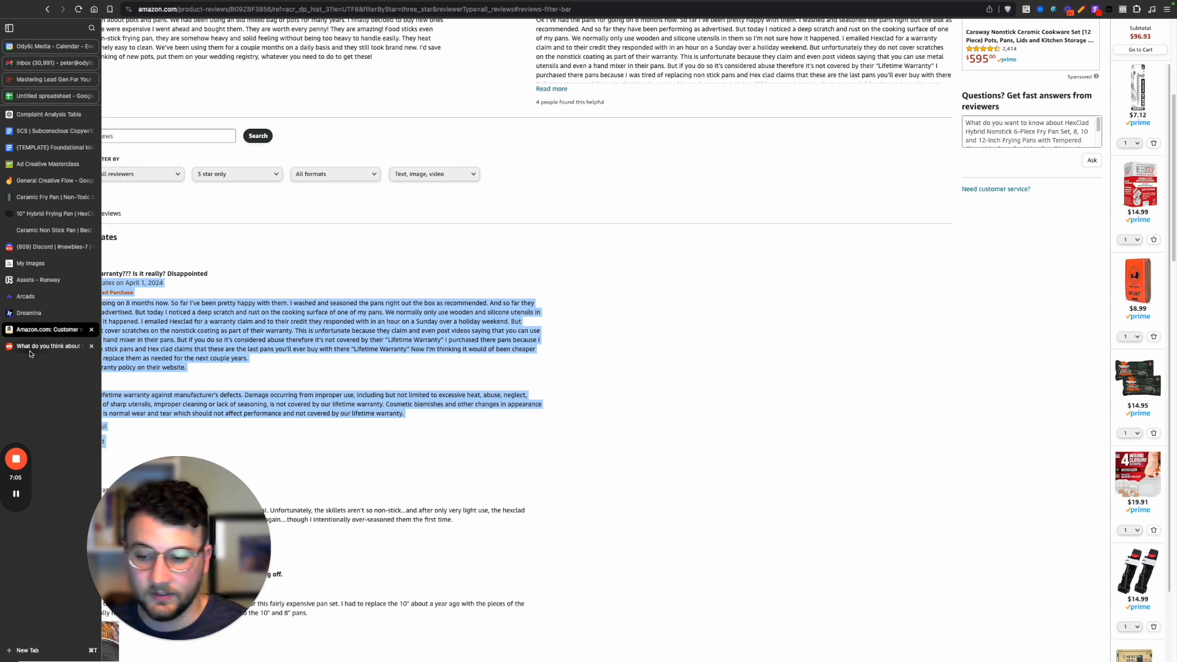
Open the Reddit thread "What do you think about the HexClad pans??" and read through its comments.
{"action": "left_click", "coordinate": [37, 346]}
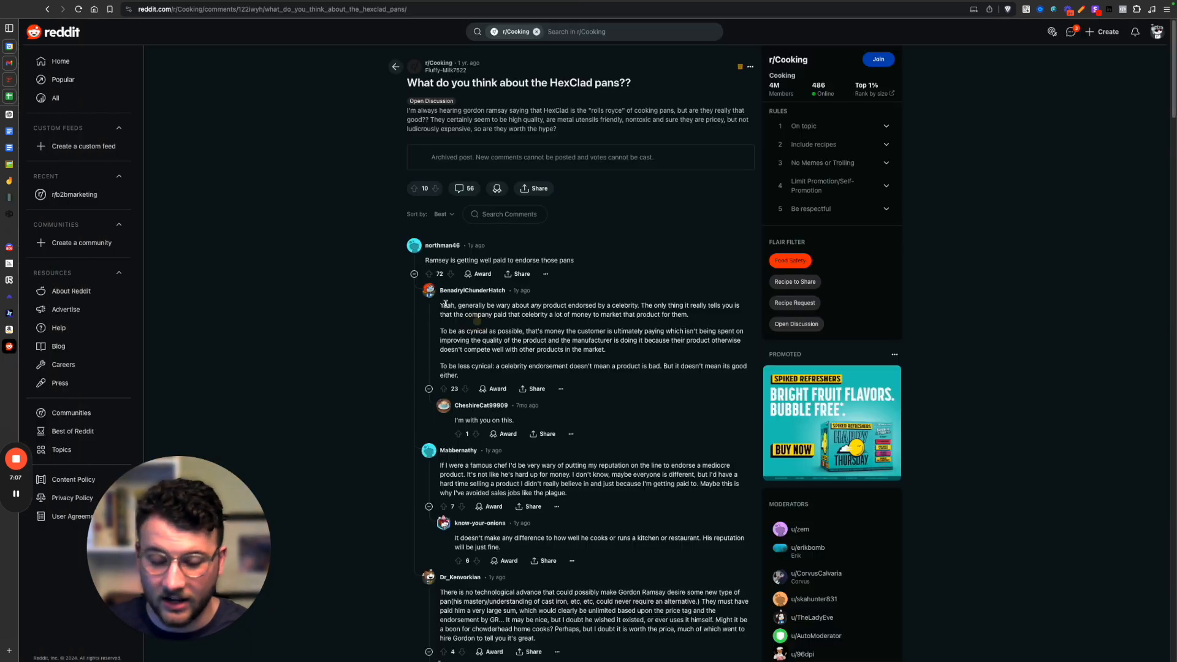
{"action": "left_click_drag", "start_coordinate": [443, 305], "coordinate": [619, 447]}
{"action": "left_click", "coordinate": [587, 333]}
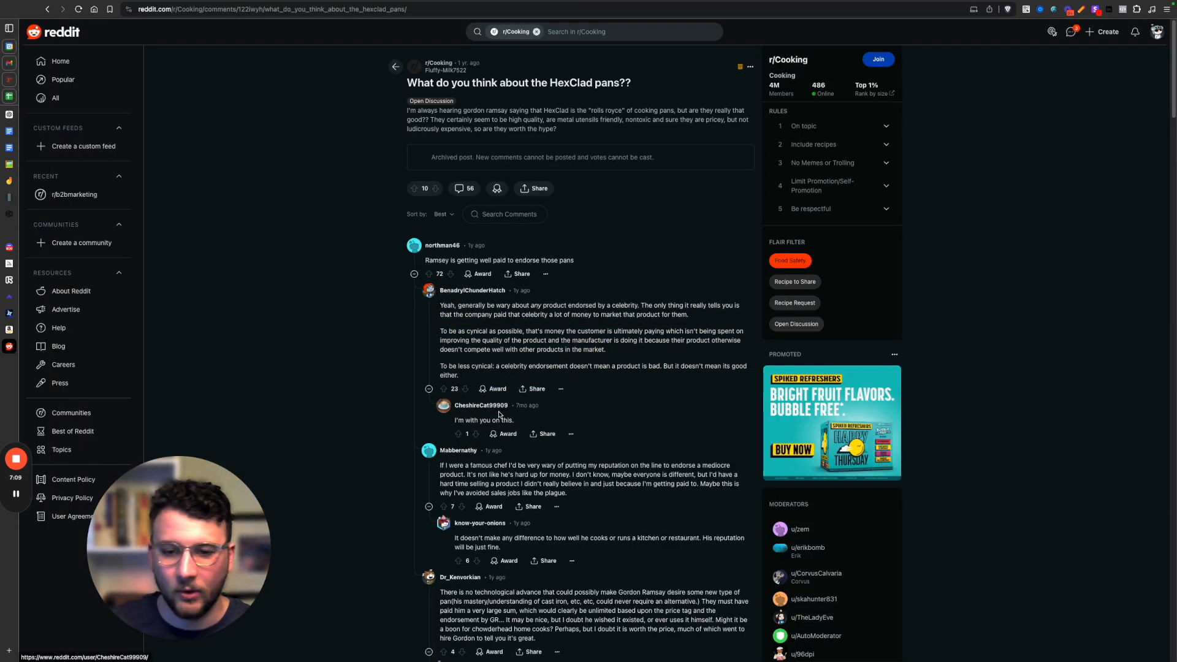
{"action": "scroll", "coordinate": [527, 281], "scroll_direction": "down", "scroll_amount": 1}
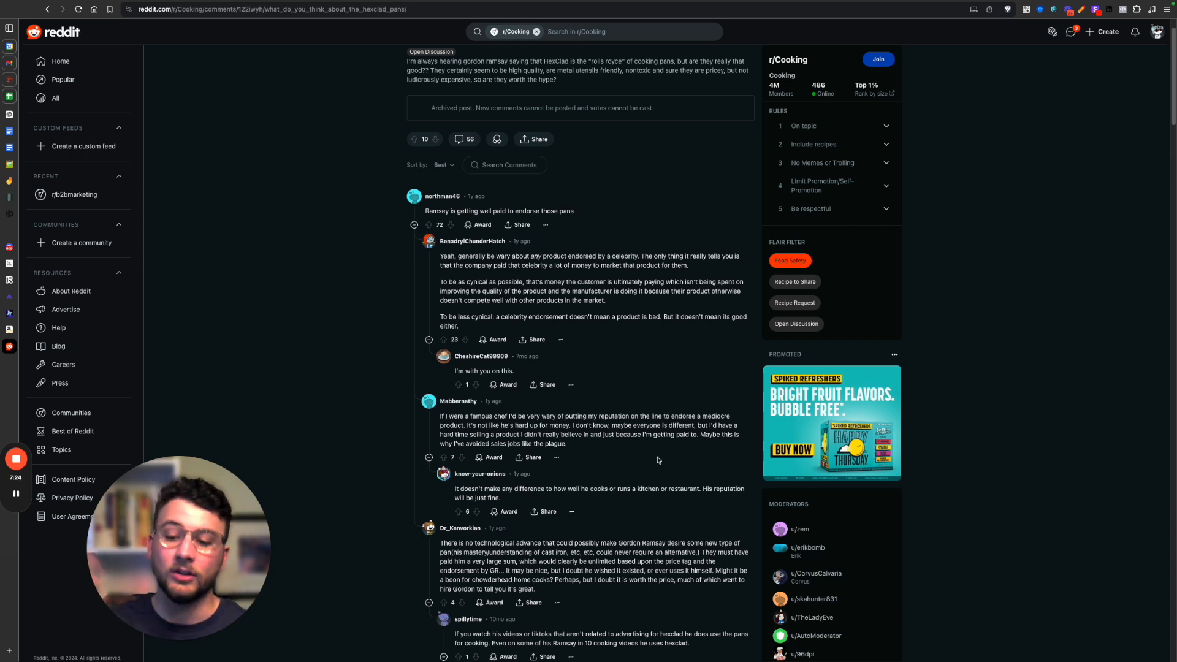
Open the Complaint Analysis Table chat in ChatGPT and examine the competitor complaint table's explanations, opportunities and angles.
{"action": "mouse_move", "coordinate": [18, 180]}
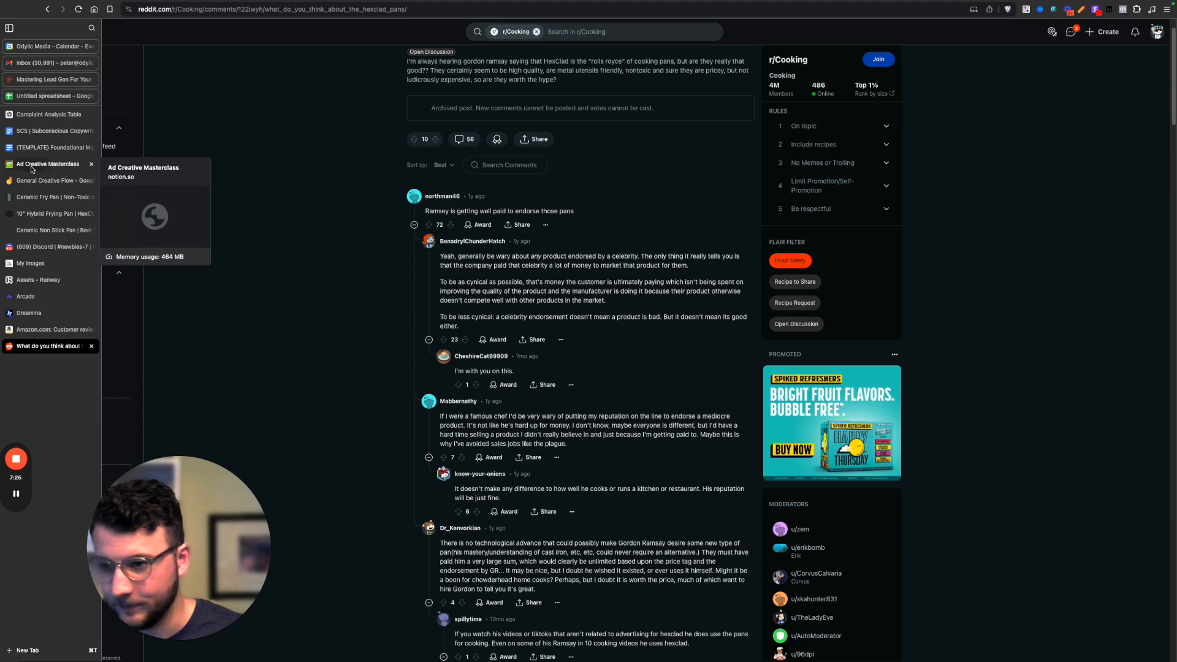
{"action": "left_click", "coordinate": [40, 116]}
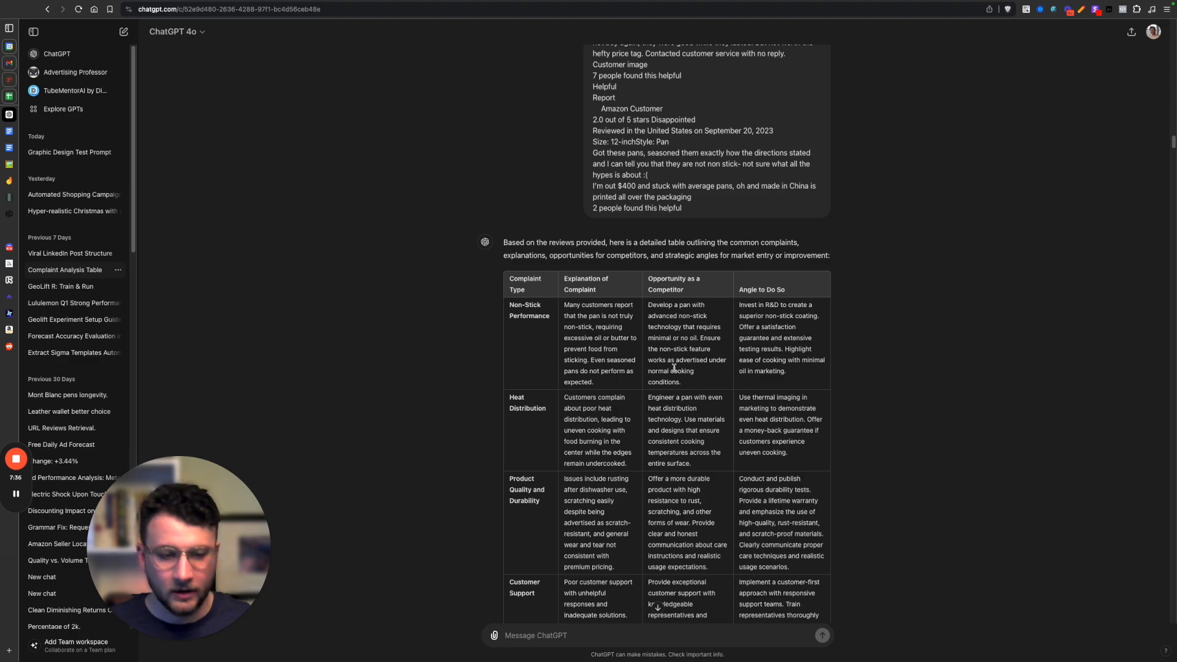
{"action": "scroll", "coordinate": [674, 368], "scroll_direction": "up", "scroll_amount": 10}
{"action": "scroll", "coordinate": [753, 391], "scroll_direction": "down", "scroll_amount": 9}
{"action": "scroll", "coordinate": [753, 391], "scroll_direction": "down", "scroll_amount": 4}
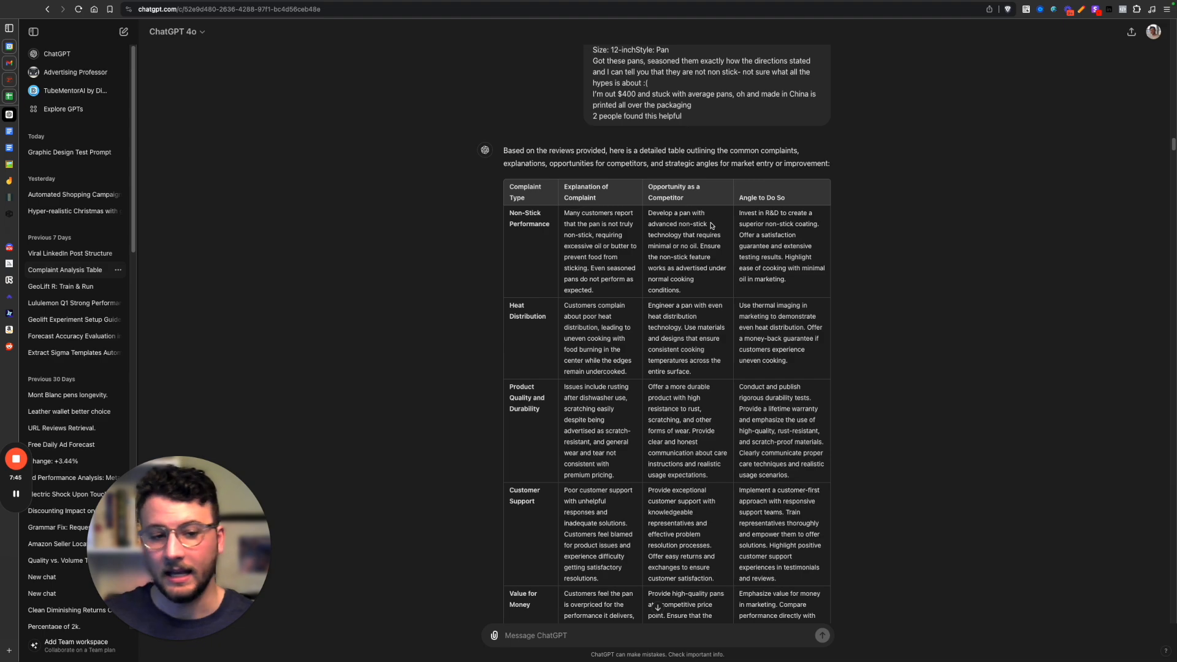
{"action": "scroll", "coordinate": [681, 420], "scroll_direction": "down", "scroll_amount": 20}
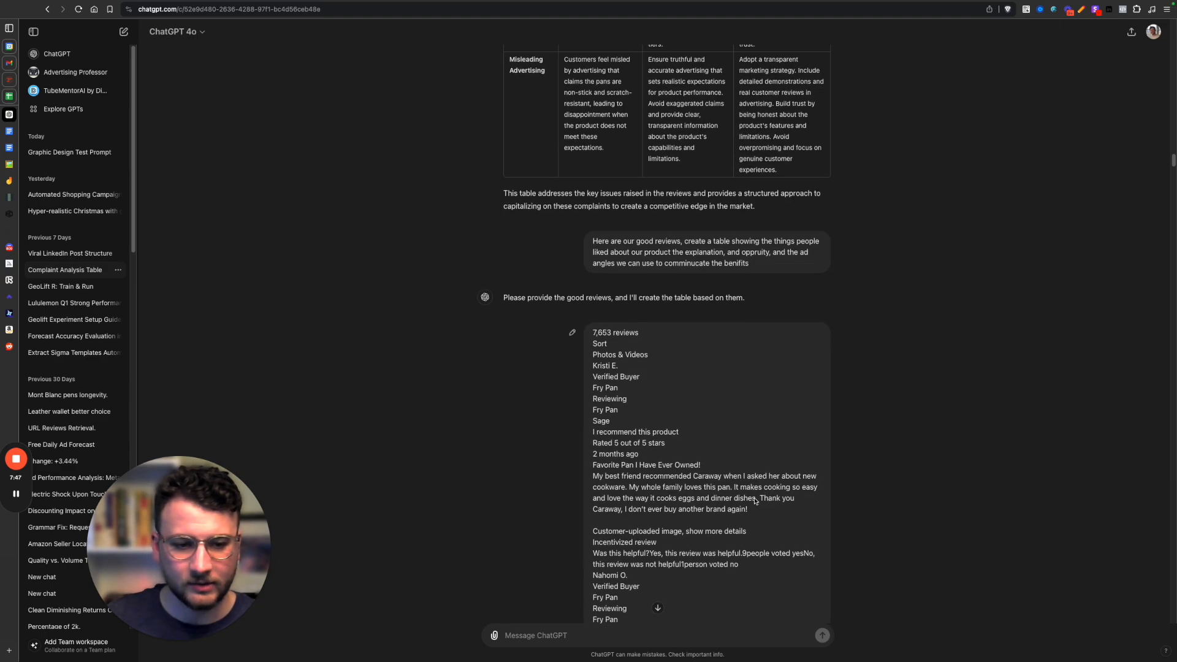
{"action": "scroll", "coordinate": [756, 499], "scroll_direction": "up", "scroll_amount": 8}
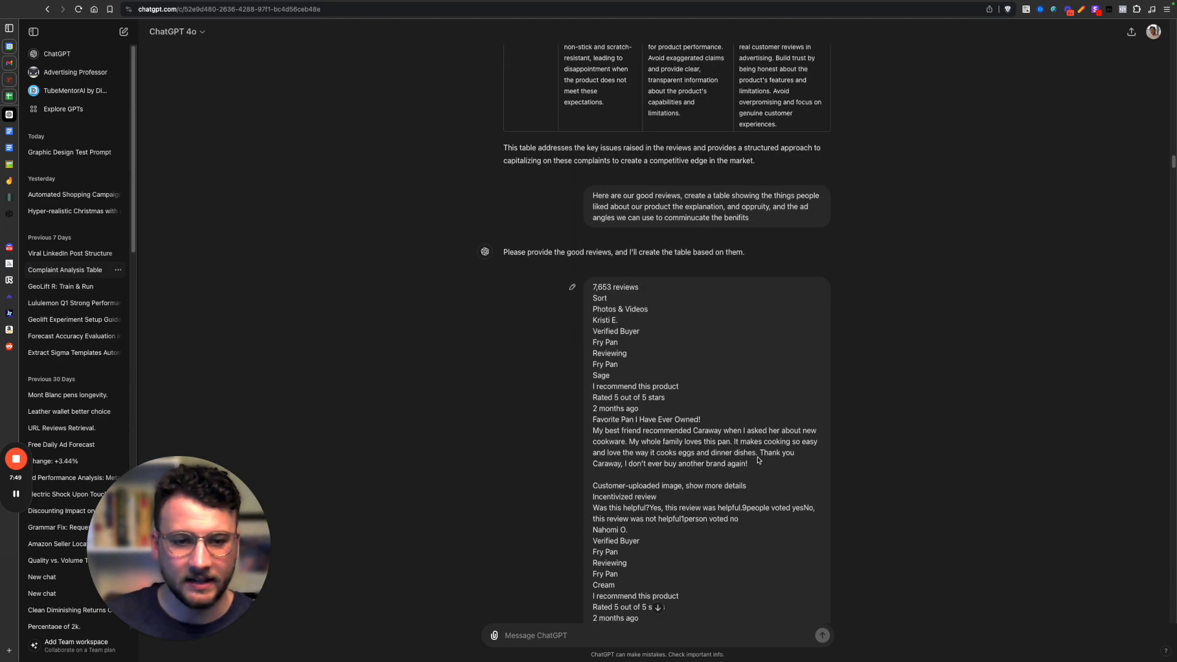
{"action": "scroll", "coordinate": [758, 459], "scroll_direction": "up", "scroll_amount": 15}
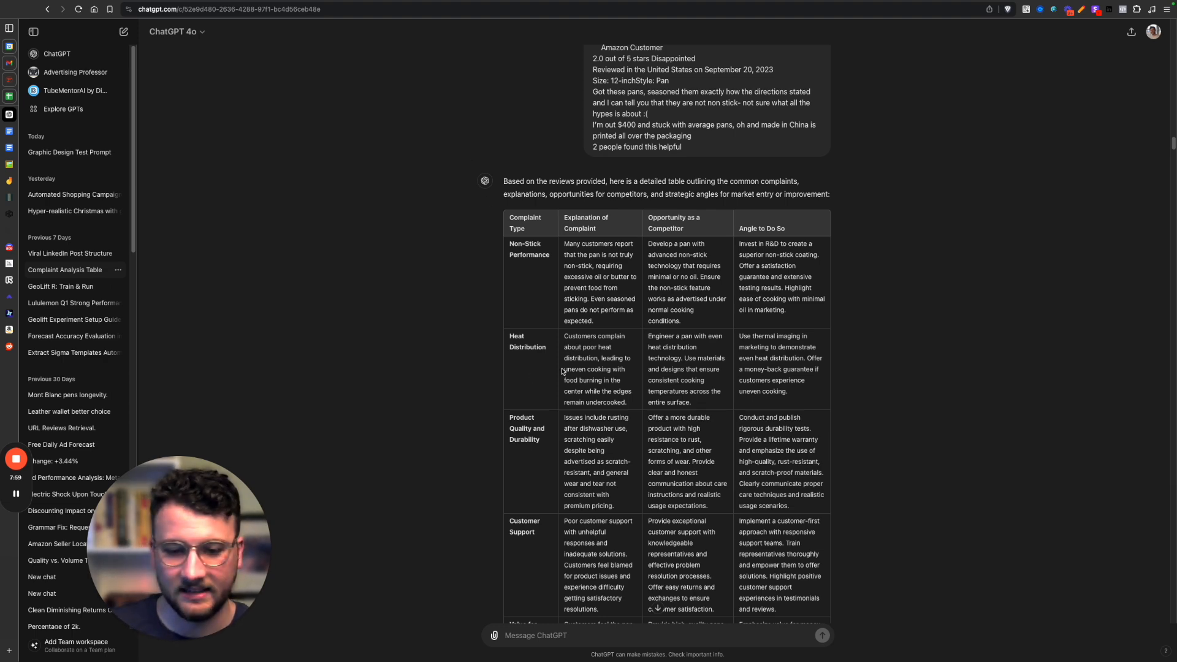
{"action": "scroll", "coordinate": [568, 401], "scroll_direction": "down", "scroll_amount": 3}
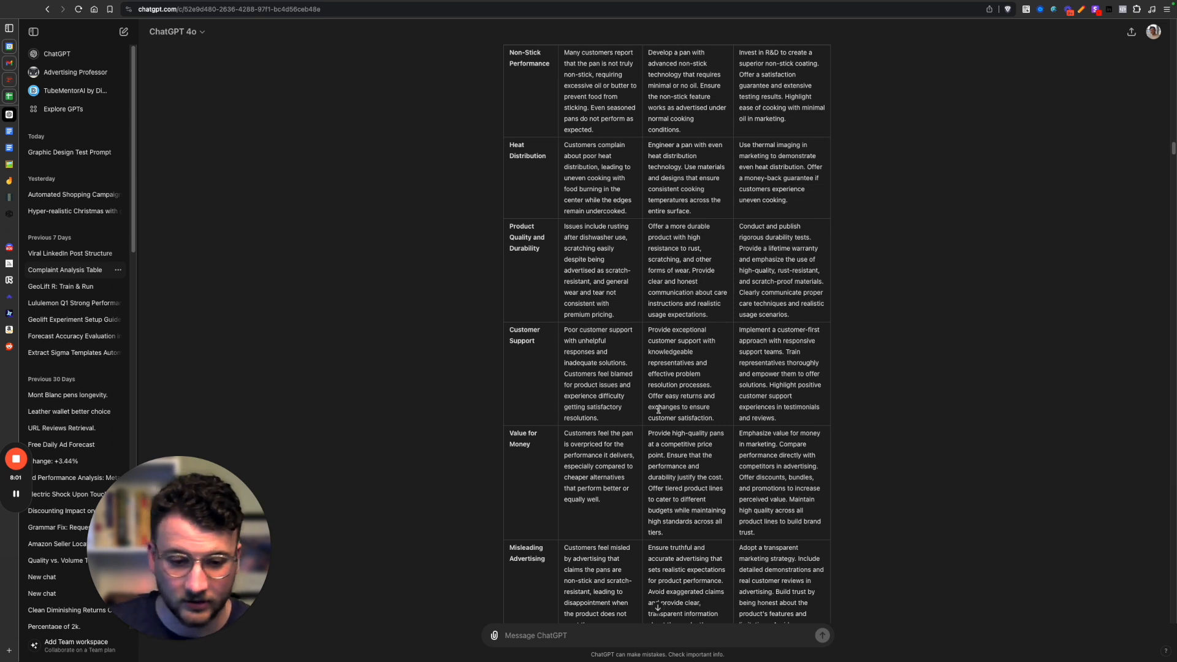
{"action": "left_click_drag", "start_coordinate": [693, 407], "coordinate": [663, 341]}
{"action": "scroll", "coordinate": [666, 401], "scroll_direction": "up", "scroll_amount": 3}
{"action": "left_click", "coordinate": [669, 405]}
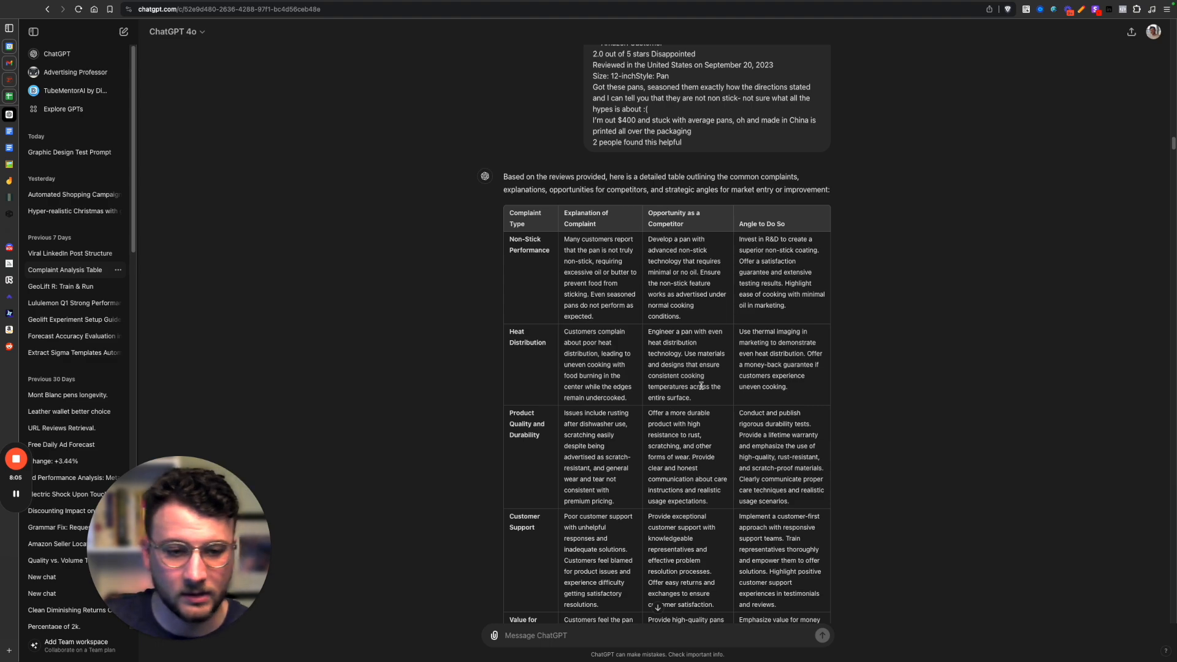
Examine the positive aspects table built from the good reviews, highlighting its Non-Stick Performance row, and continue to the combined benefits table.
{"action": "scroll", "coordinate": [705, 387], "scroll_direction": "down", "scroll_amount": 20}
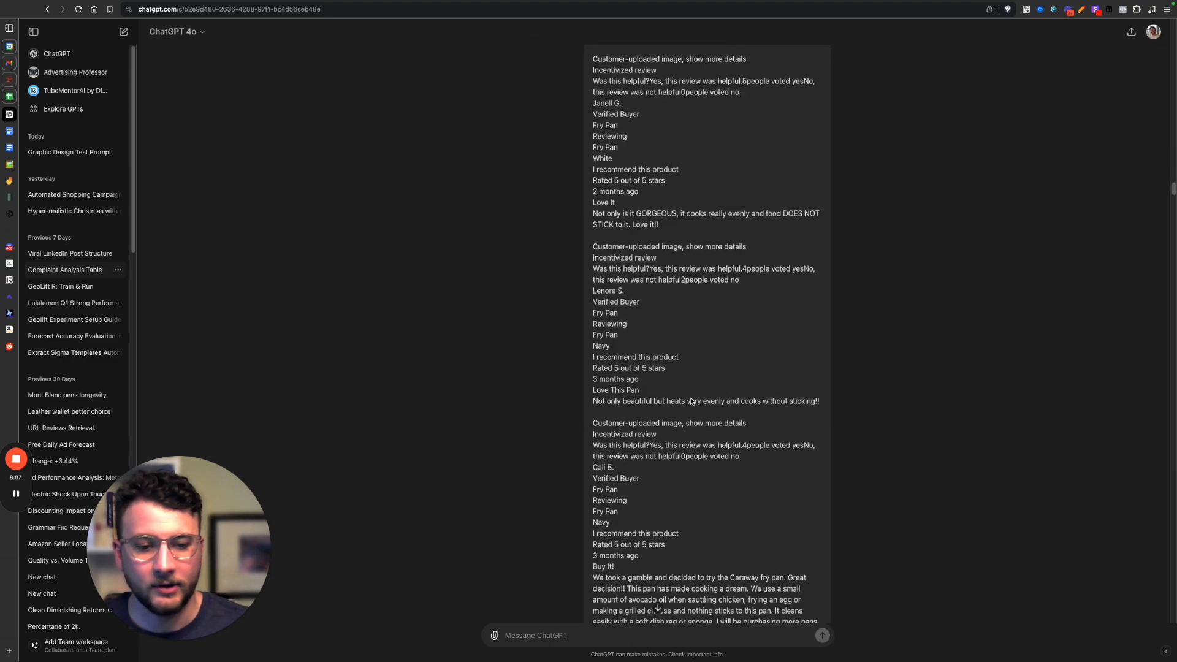
{"action": "scroll", "coordinate": [704, 397], "scroll_direction": "down", "scroll_amount": 20}
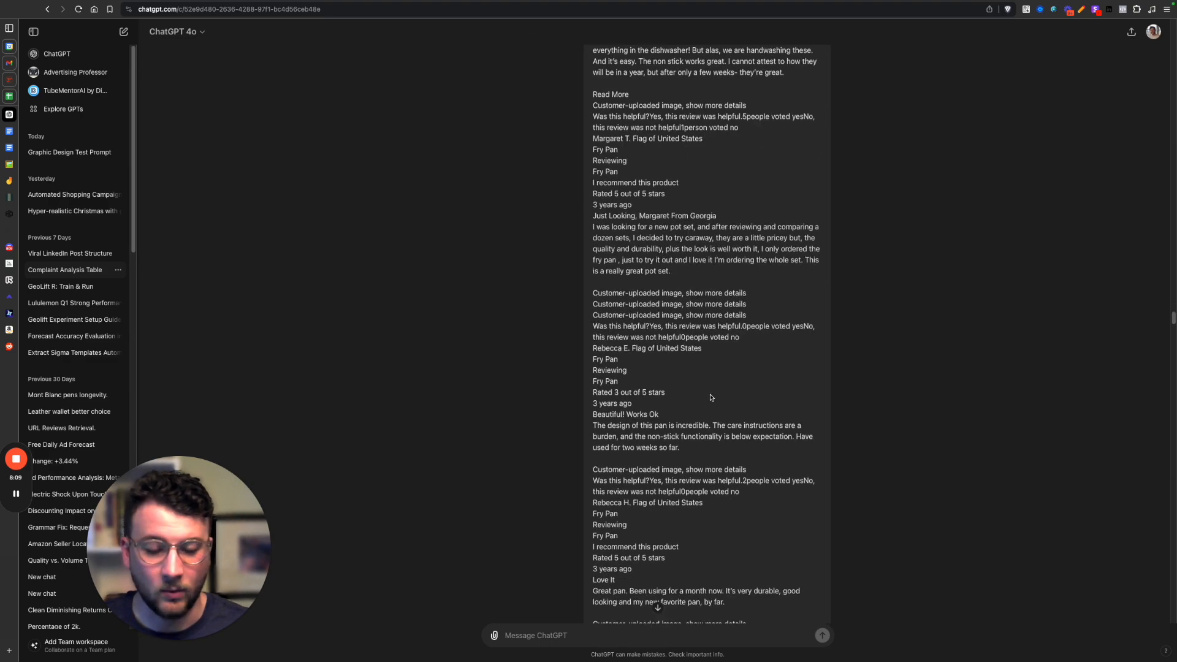
{"action": "scroll", "coordinate": [705, 396], "scroll_direction": "down", "scroll_amount": 15}
{"action": "scroll", "coordinate": [711, 368], "scroll_direction": "up", "scroll_amount": 10}
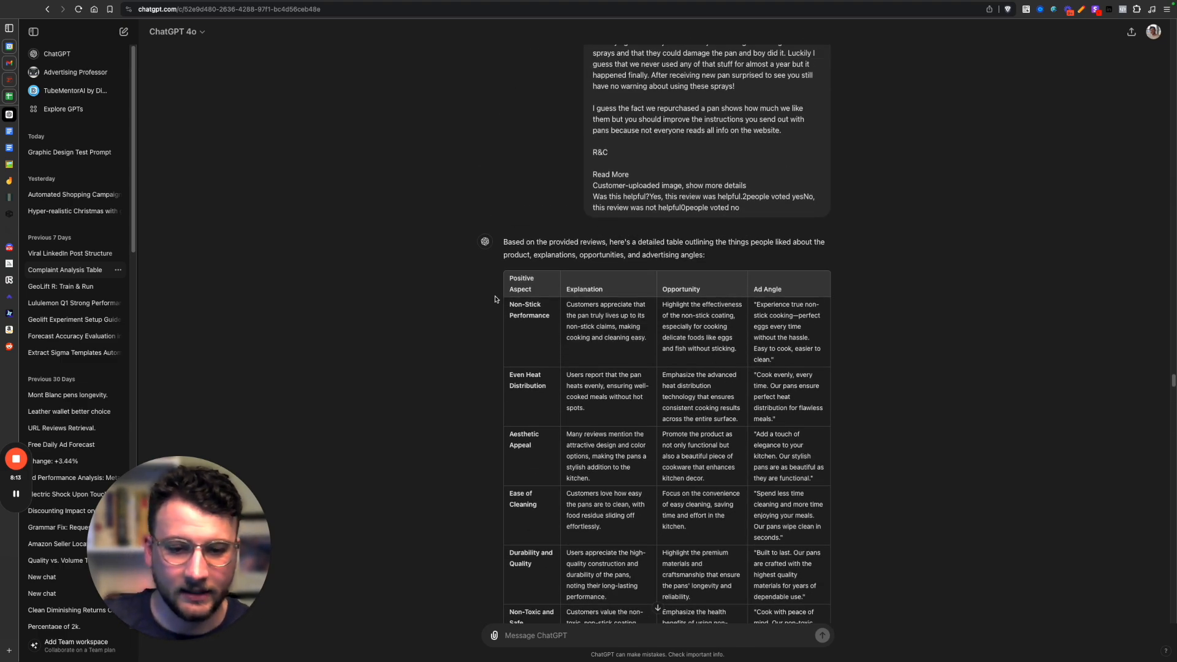
{"action": "left_click_drag", "start_coordinate": [508, 306], "coordinate": [711, 353]}
{"action": "left_click", "coordinate": [582, 337]}
{"action": "left_click", "coordinate": [697, 349]}
{"action": "left_click_drag", "start_coordinate": [785, 359], "coordinate": [737, 324]}
{"action": "left_click_drag", "start_coordinate": [554, 322], "coordinate": [497, 295]}
{"action": "left_click", "coordinate": [630, 360]}
{"action": "scroll", "coordinate": [631, 362], "scroll_direction": "down", "scroll_amount": 15}
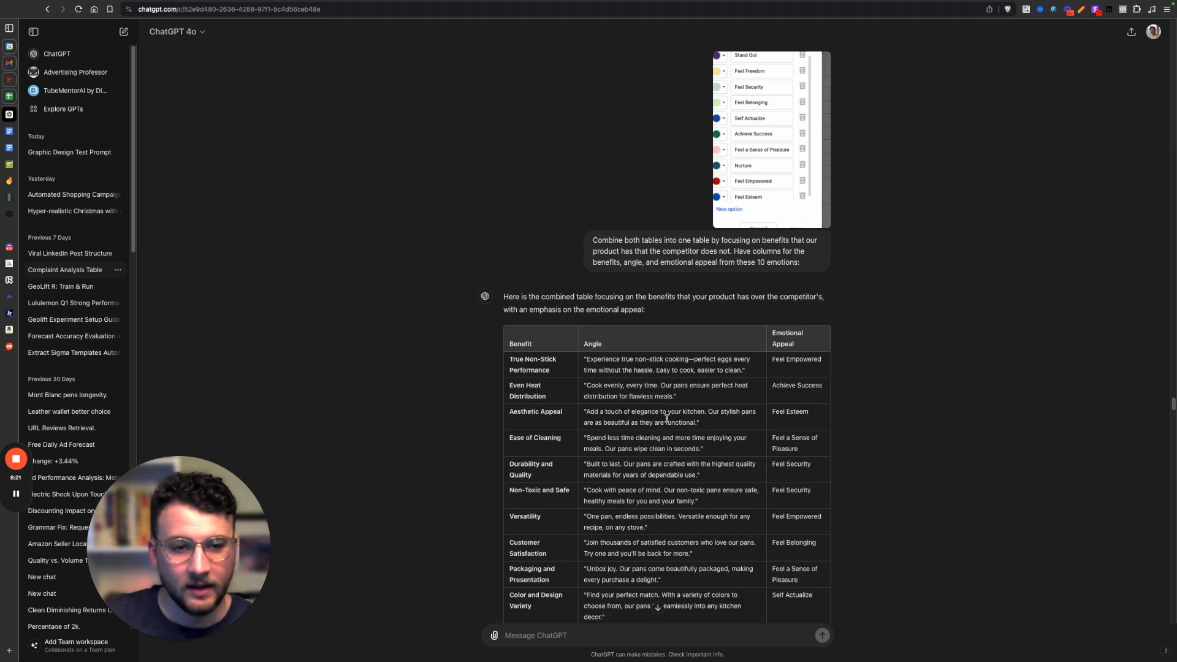
Examine the combined benefits table with its angles and emotional appeals, and continue to the version with a column of ad concepts.
{"action": "scroll", "coordinate": [666, 419], "scroll_direction": "up", "scroll_amount": 5}
{"action": "scroll", "coordinate": [666, 417], "scroll_direction": "down", "scroll_amount": 2}
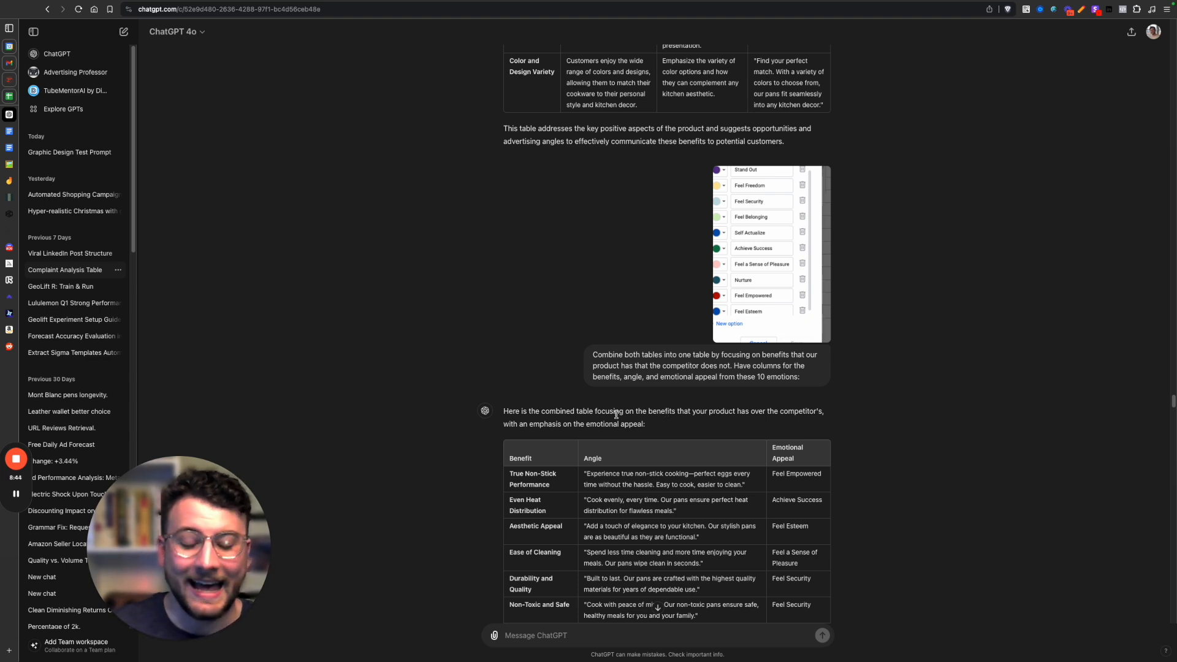
{"action": "scroll", "coordinate": [671, 398], "scroll_direction": "down", "scroll_amount": 2}
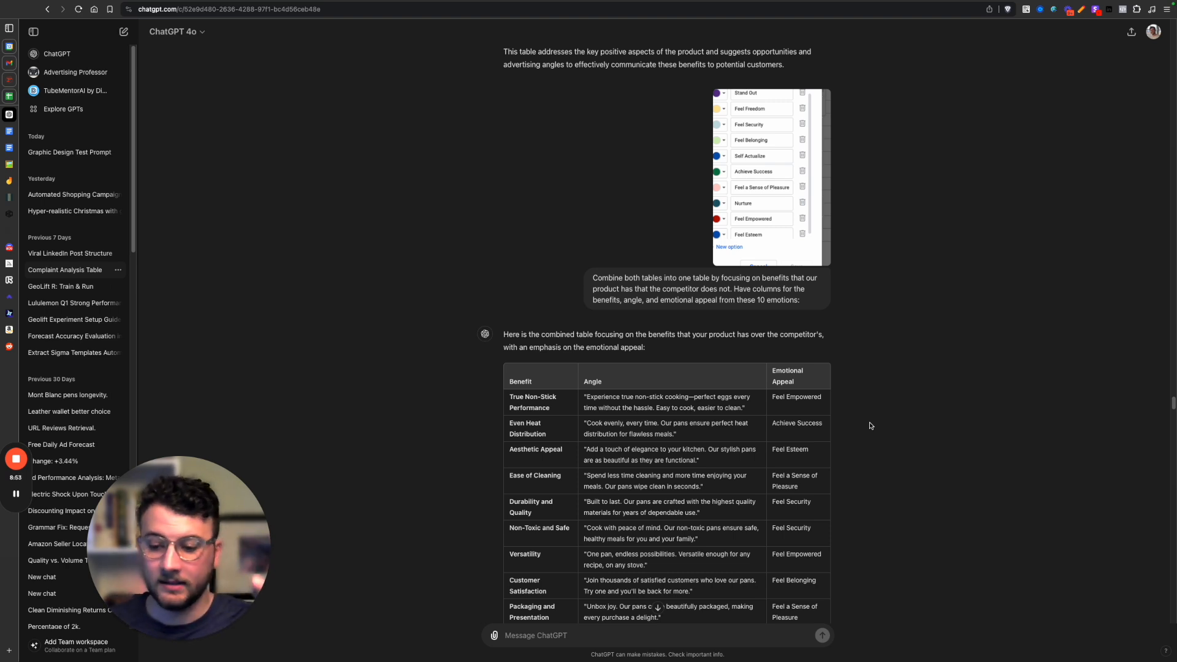
{"action": "scroll", "coordinate": [870, 425], "scroll_direction": "down", "scroll_amount": 10}
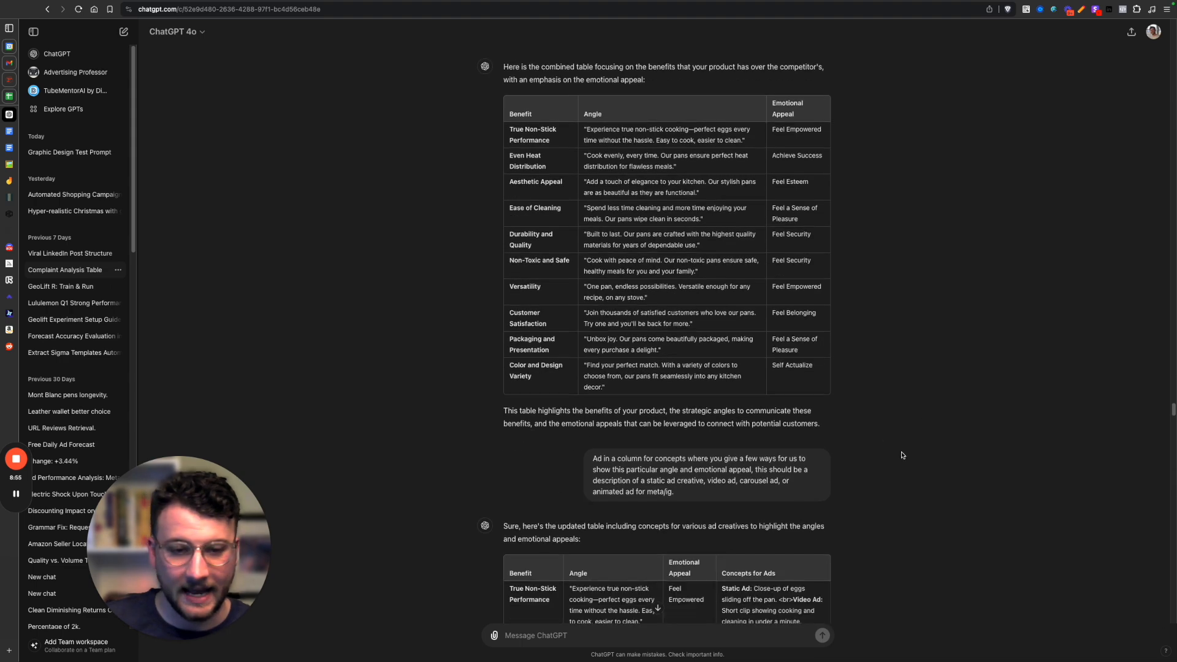
{"action": "scroll", "coordinate": [666, 366], "scroll_direction": "down", "scroll_amount": 12}
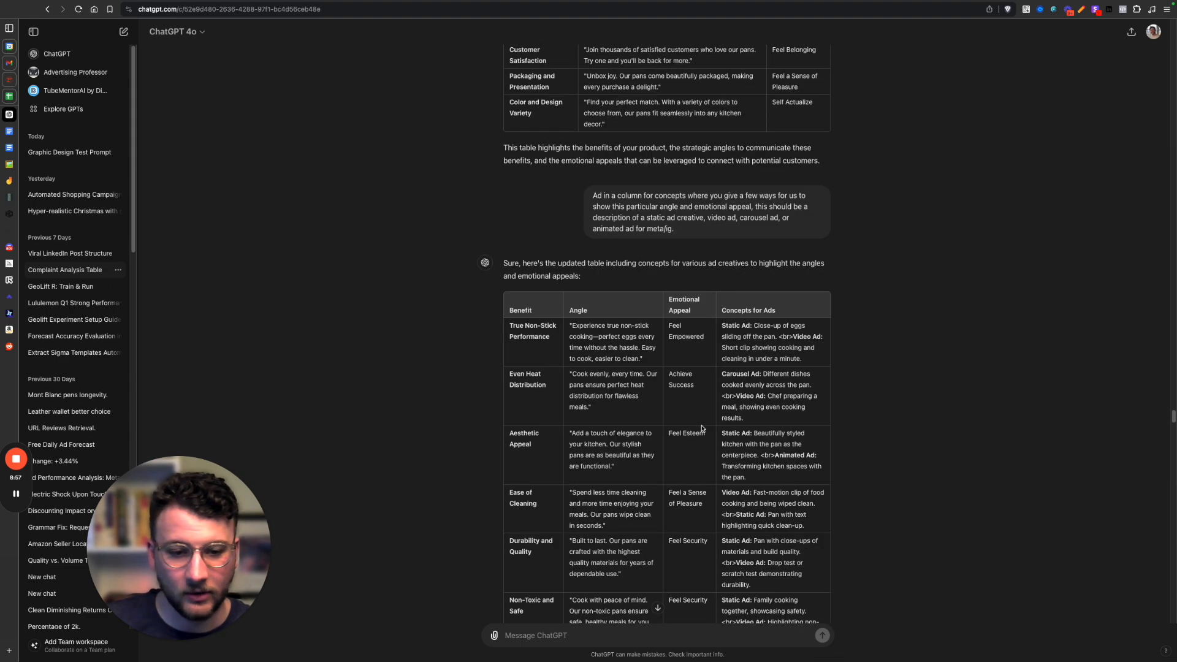
{"action": "scroll", "coordinate": [542, 277], "scroll_direction": "down", "scroll_amount": 2}
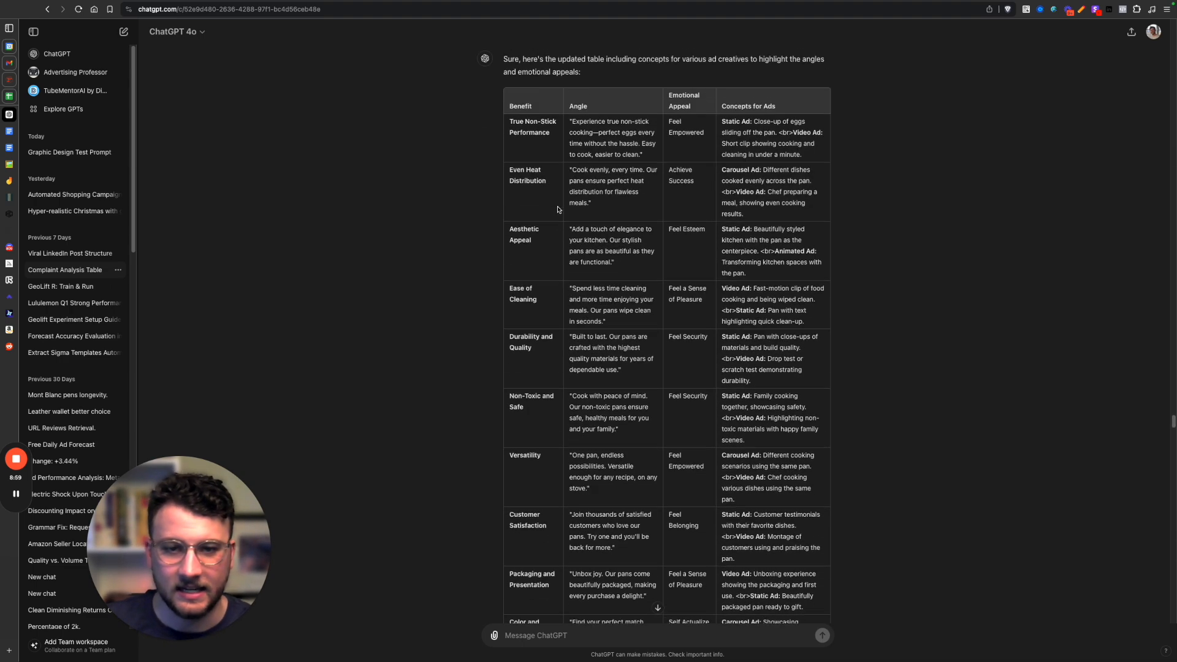
Highlight the benefit, angle and emotional appeal of the True Non-Stick Performance row in the ad concepts table.
{"action": "left_click_drag", "start_coordinate": [508, 126], "coordinate": [559, 153]}
{"action": "left_click", "coordinate": [610, 171]}
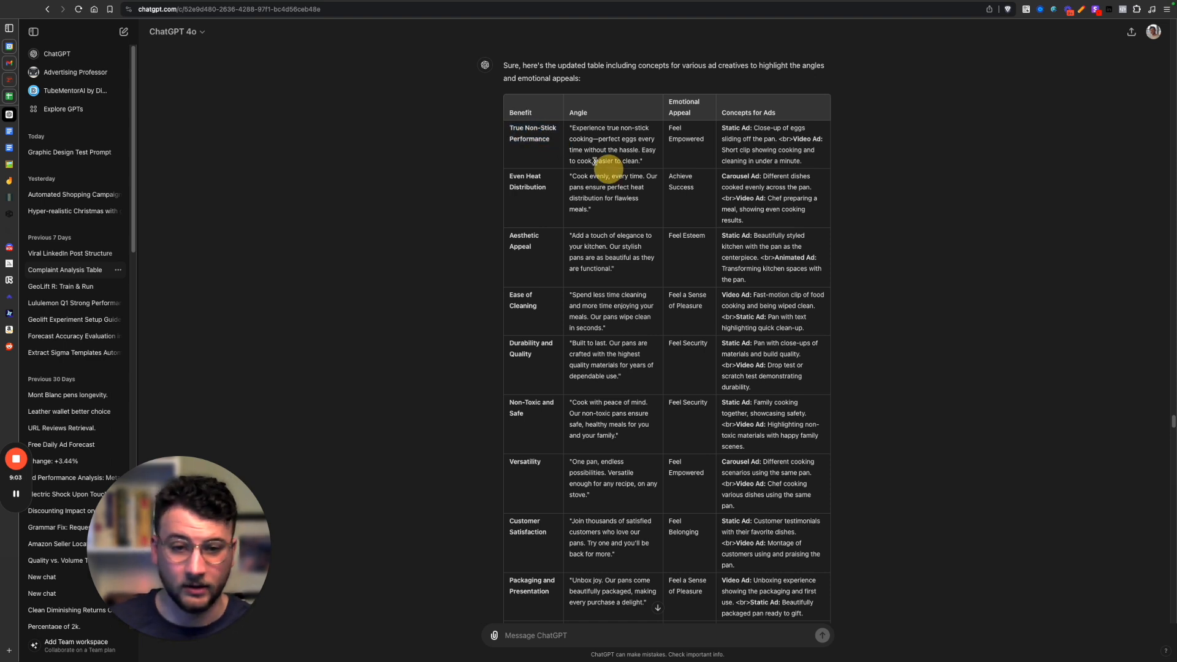
{"action": "left_click_drag", "start_coordinate": [570, 128], "coordinate": [644, 157]}
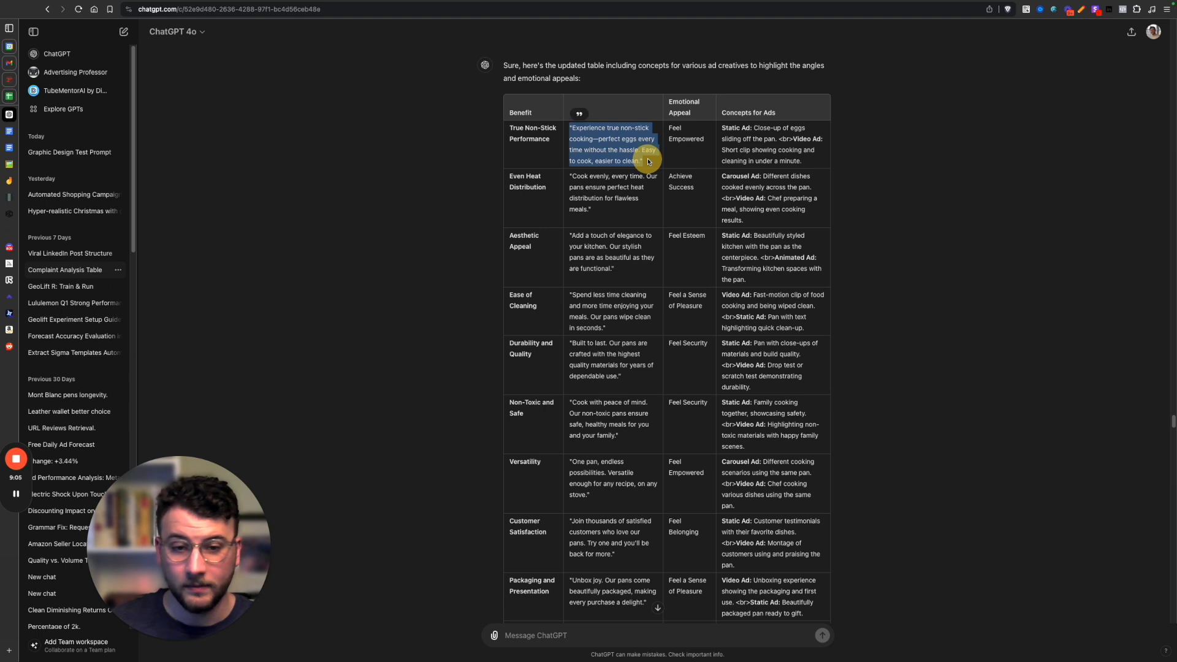
{"action": "left_click", "coordinate": [644, 157]}
{"action": "left_click_drag", "start_coordinate": [667, 127], "coordinate": [700, 156]}
{"action": "left_click", "coordinate": [699, 156]}
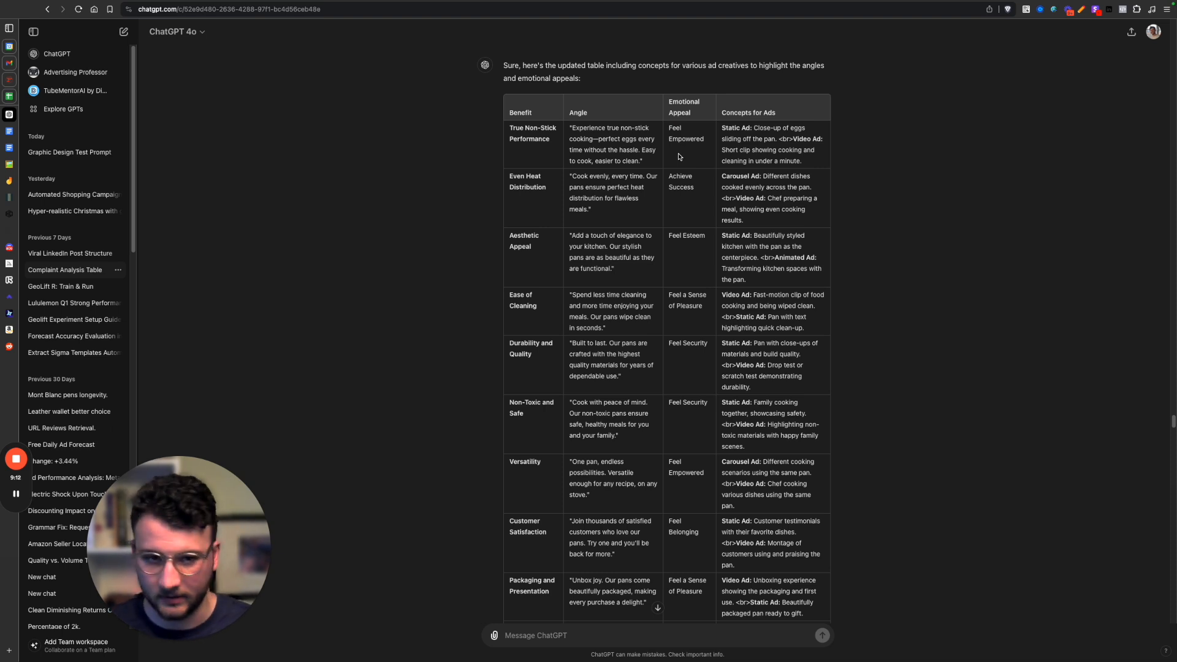
Highlight the static and video ad concepts for True Non-Stick Performance.
{"action": "scroll", "coordinate": [732, 138], "scroll_direction": "up", "scroll_amount": 1}
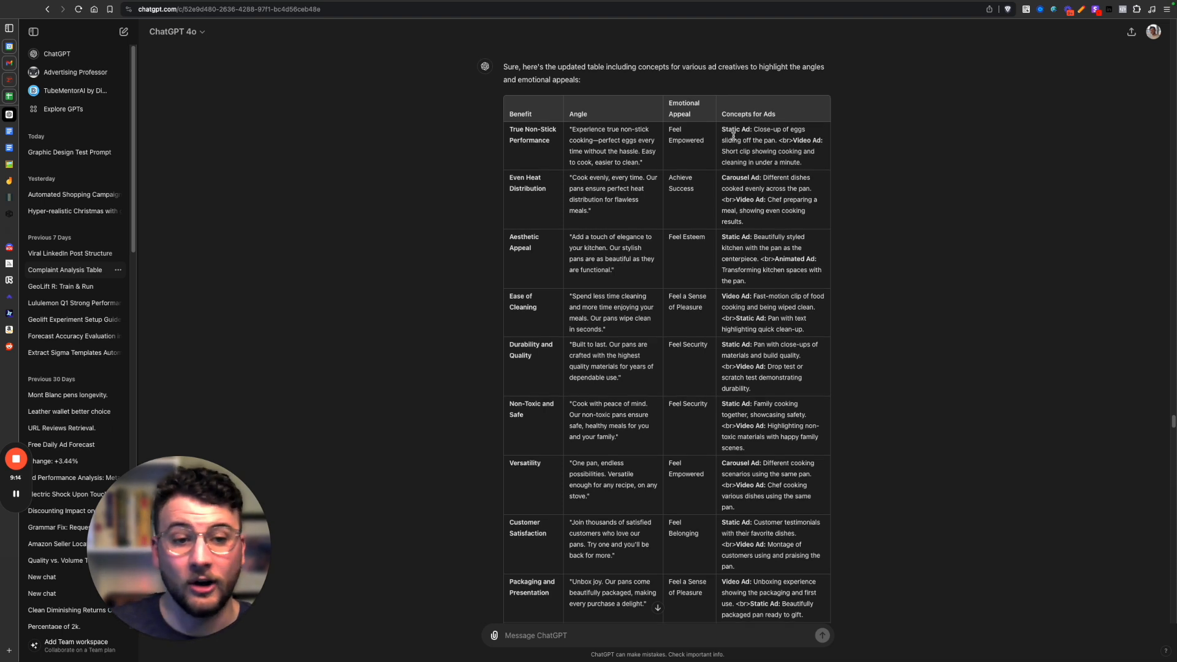
{"action": "left_click_drag", "start_coordinate": [722, 129], "coordinate": [795, 142]}
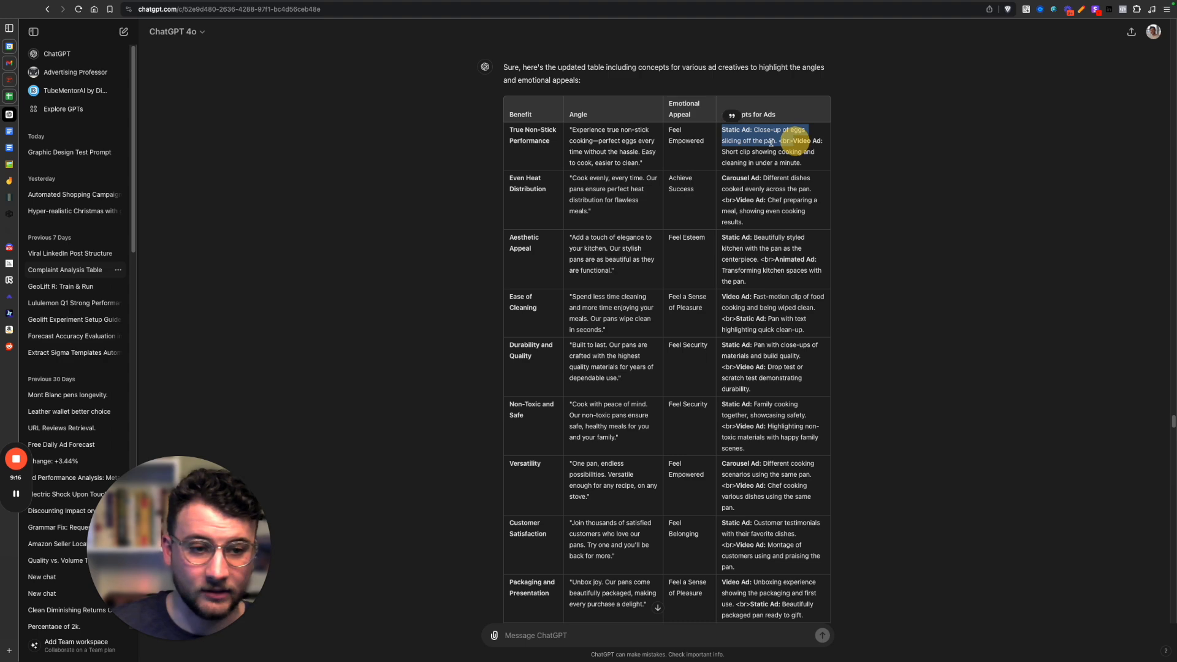
{"action": "left_click", "coordinate": [755, 139]}
{"action": "left_click_drag", "start_coordinate": [719, 127], "coordinate": [785, 153]}
{"action": "left_click", "coordinate": [780, 149]}
Examine the numbered version of the ad concepts table, check the SCS copywriting document in Google Docs and return to the Complaint Analysis Table chat.
{"action": "scroll", "coordinate": [779, 276], "scroll_direction": "down", "scroll_amount": 10}
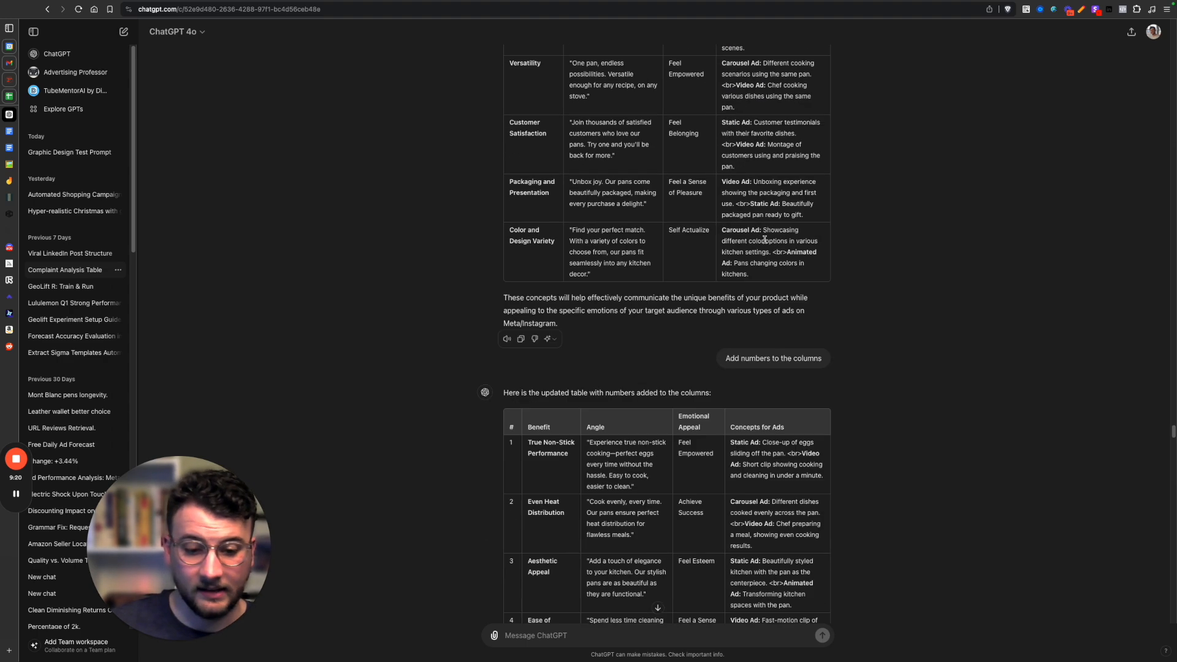
{"action": "scroll", "coordinate": [786, 357], "scroll_direction": "down", "scroll_amount": 5}
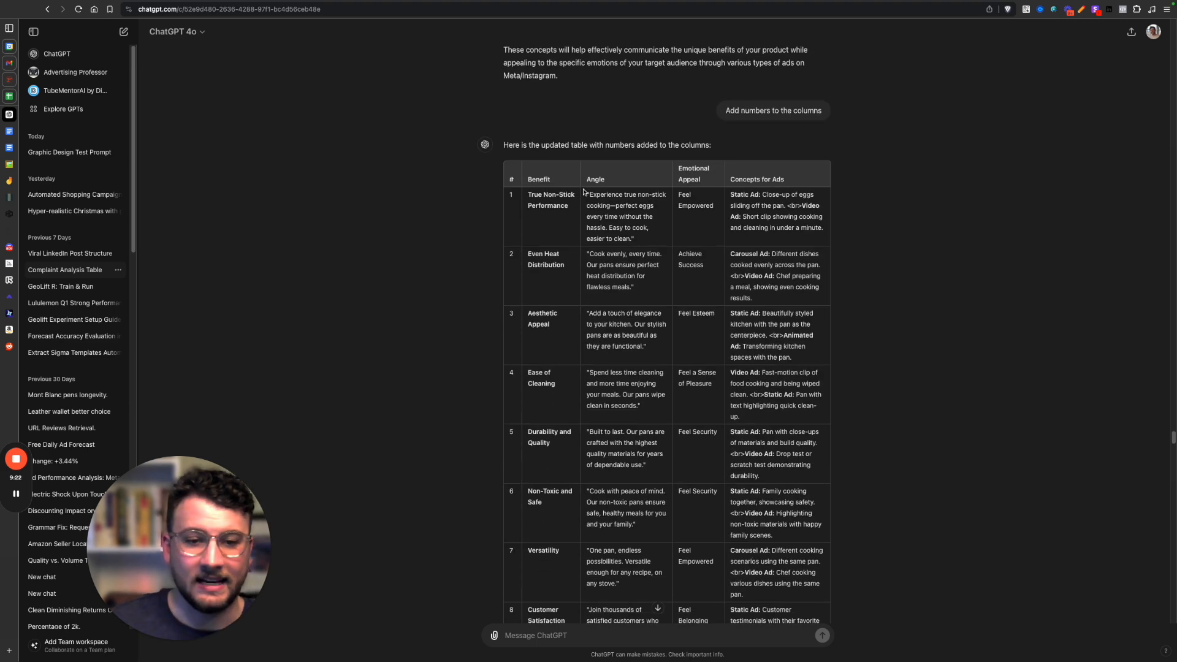
{"action": "scroll", "coordinate": [569, 242], "scroll_direction": "down", "scroll_amount": 2}
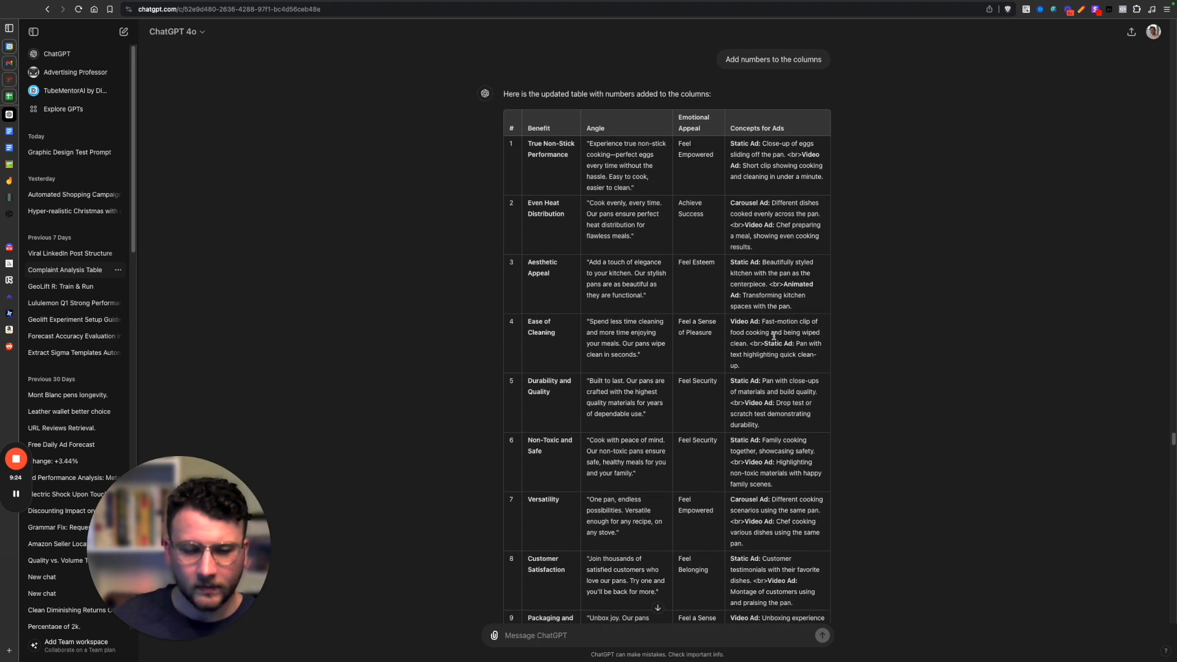
{"action": "scroll", "coordinate": [815, 372], "scroll_direction": "down", "scroll_amount": 1}
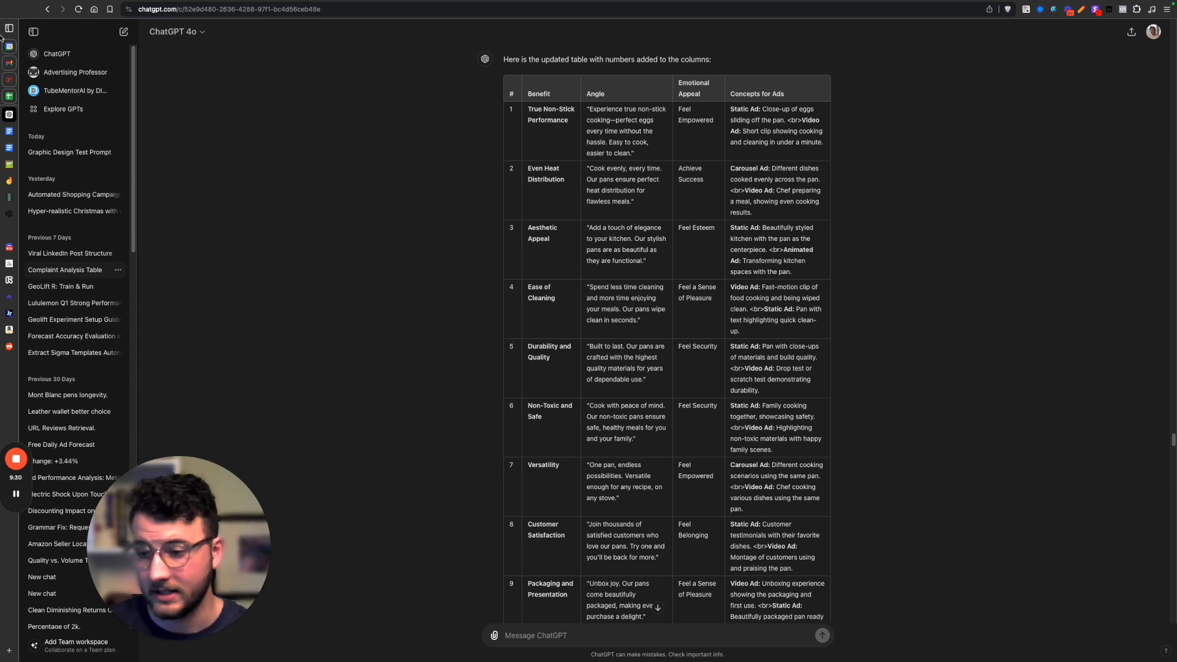
{"action": "left_click", "coordinate": [15, 143]}
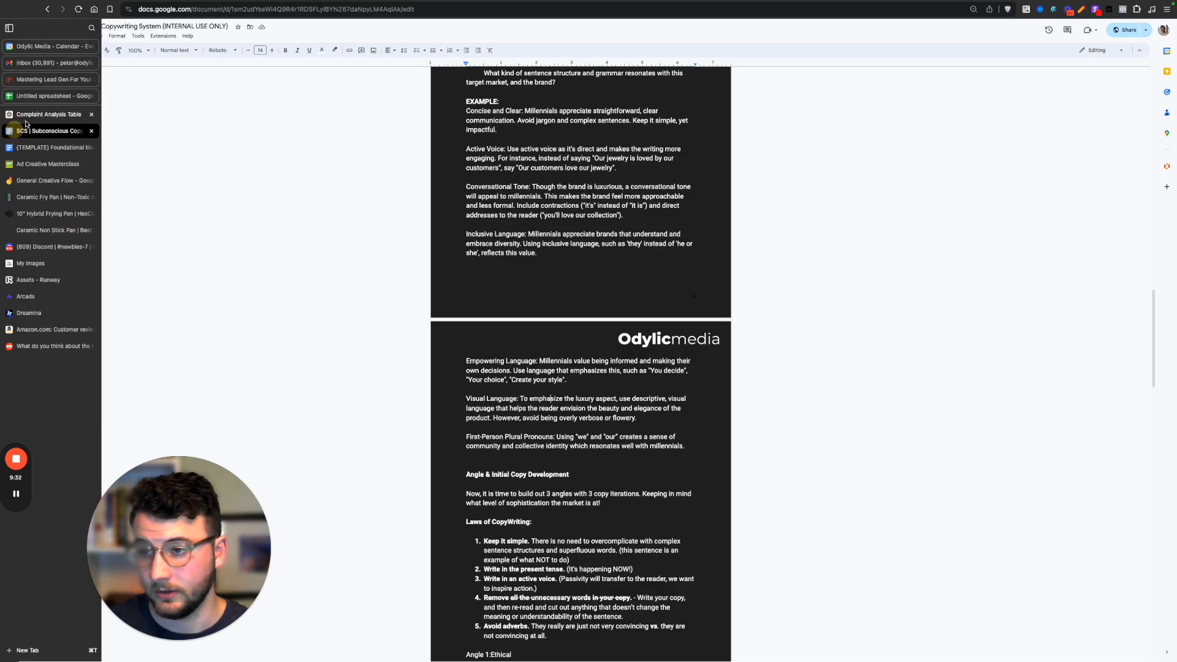
{"action": "left_click", "coordinate": [24, 114]}
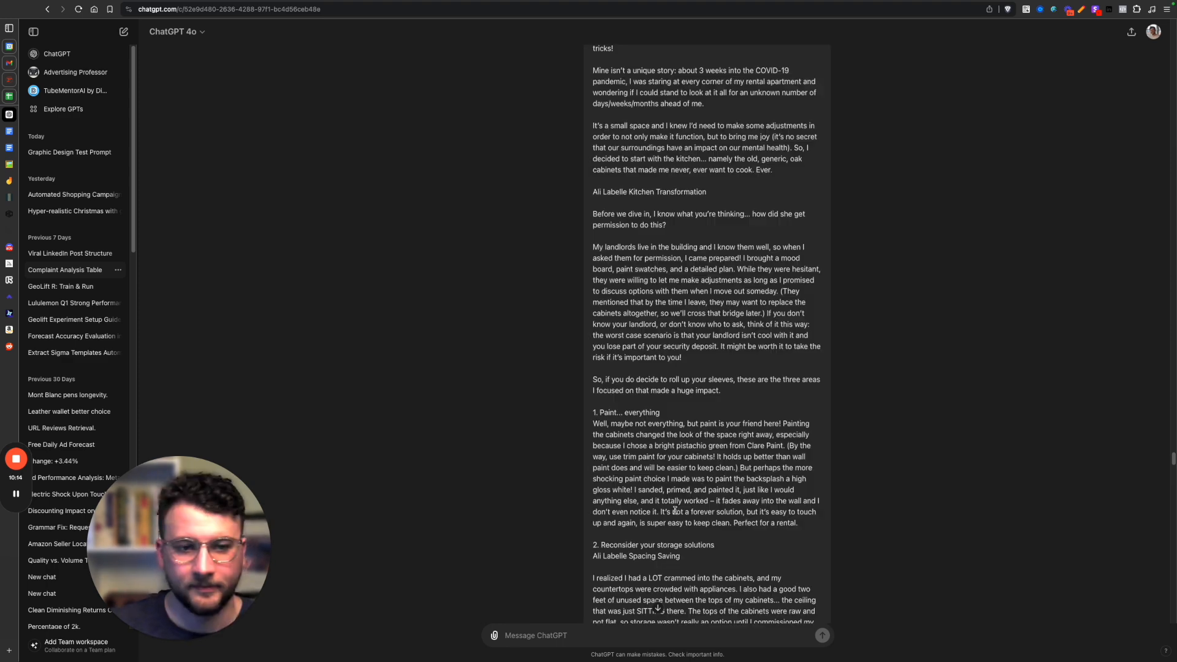
Read the prompt supplying a kitchen renovation writing sample as voice inspiration, highlight its opening paragraphs and continue to the static and video concepts table.
{"action": "scroll", "coordinate": [914, 513], "scroll_direction": "up", "scroll_amount": 6}
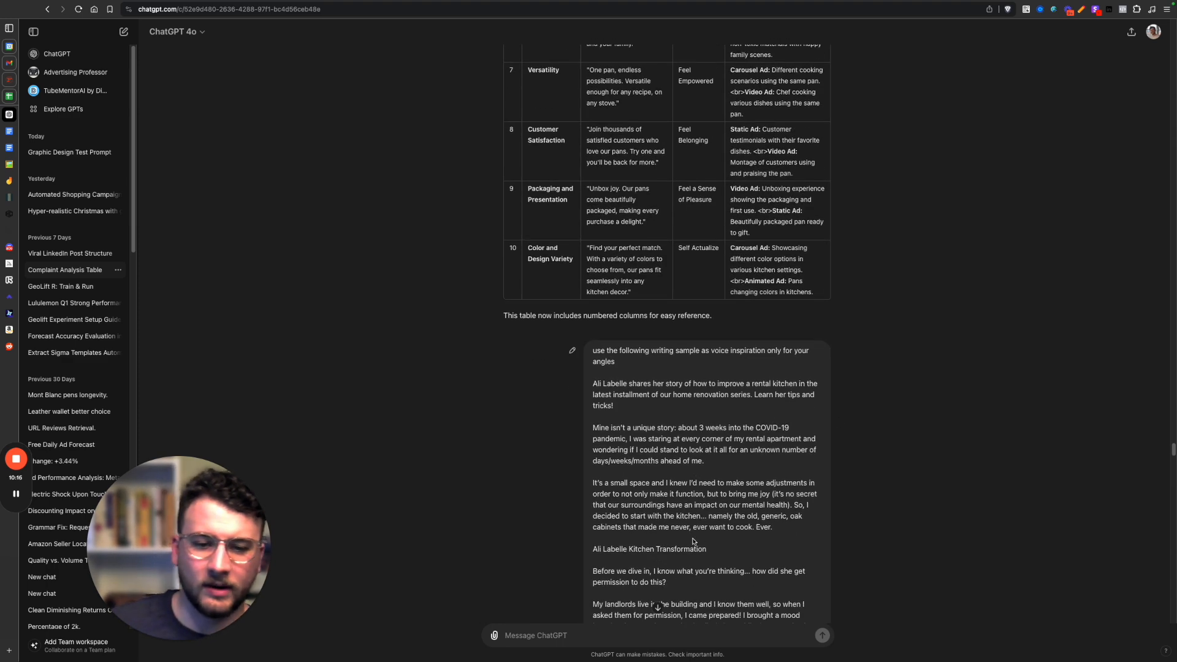
{"action": "scroll", "coordinate": [689, 466], "scroll_direction": "down", "scroll_amount": 1}
{"action": "scroll", "coordinate": [689, 466], "scroll_direction": "down", "scroll_amount": 2}
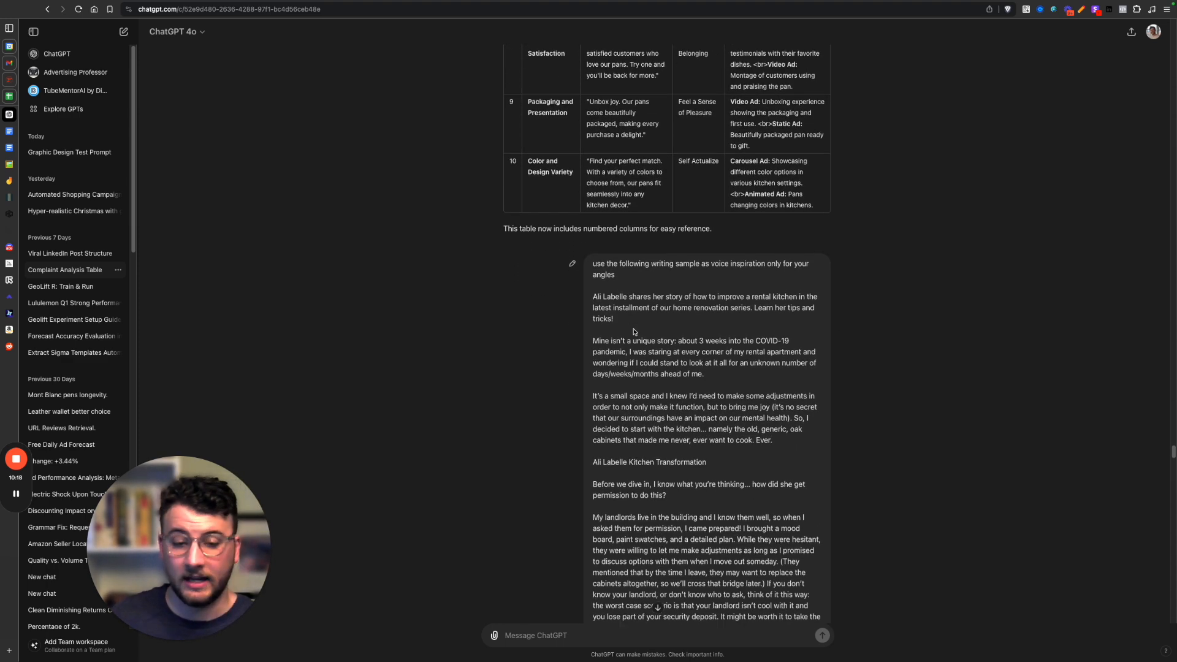
{"action": "left_click_drag", "start_coordinate": [590, 263], "coordinate": [711, 537]}
{"action": "scroll", "coordinate": [708, 527], "scroll_direction": "down", "scroll_amount": 1}
{"action": "left_click_drag", "start_coordinate": [698, 482], "coordinate": [693, 489]}
{"action": "left_click", "coordinate": [693, 508]}
{"action": "scroll", "coordinate": [693, 509], "scroll_direction": "down", "scroll_amount": 8}
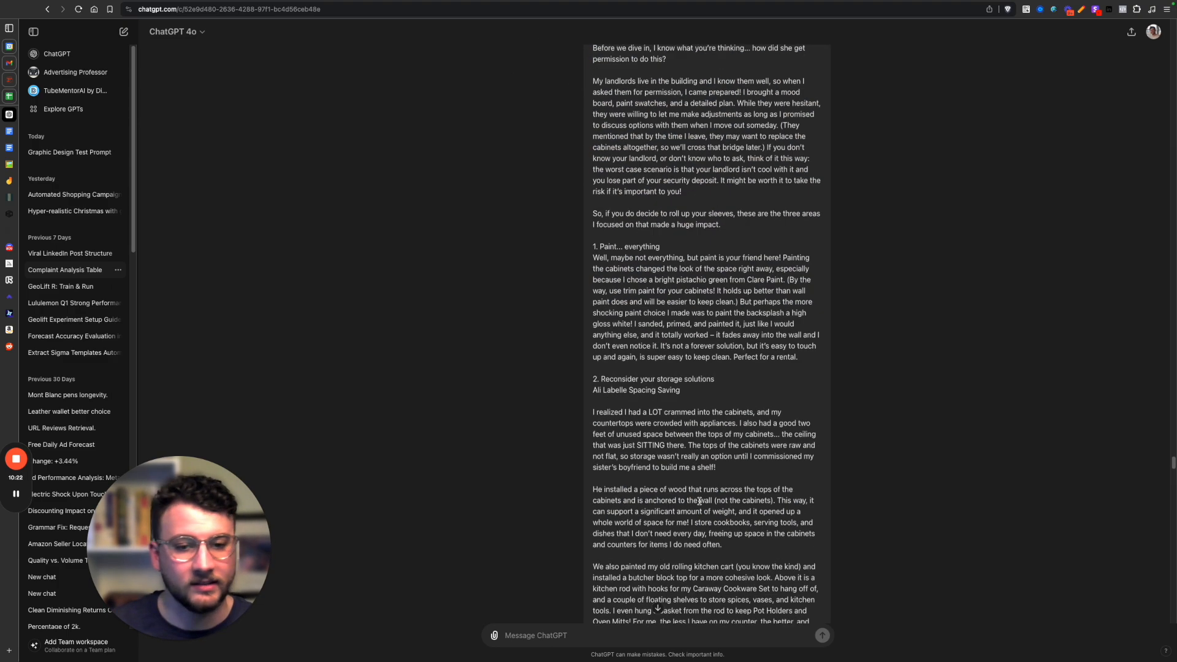
{"action": "scroll", "coordinate": [697, 497], "scroll_direction": "down", "scroll_amount": 20}
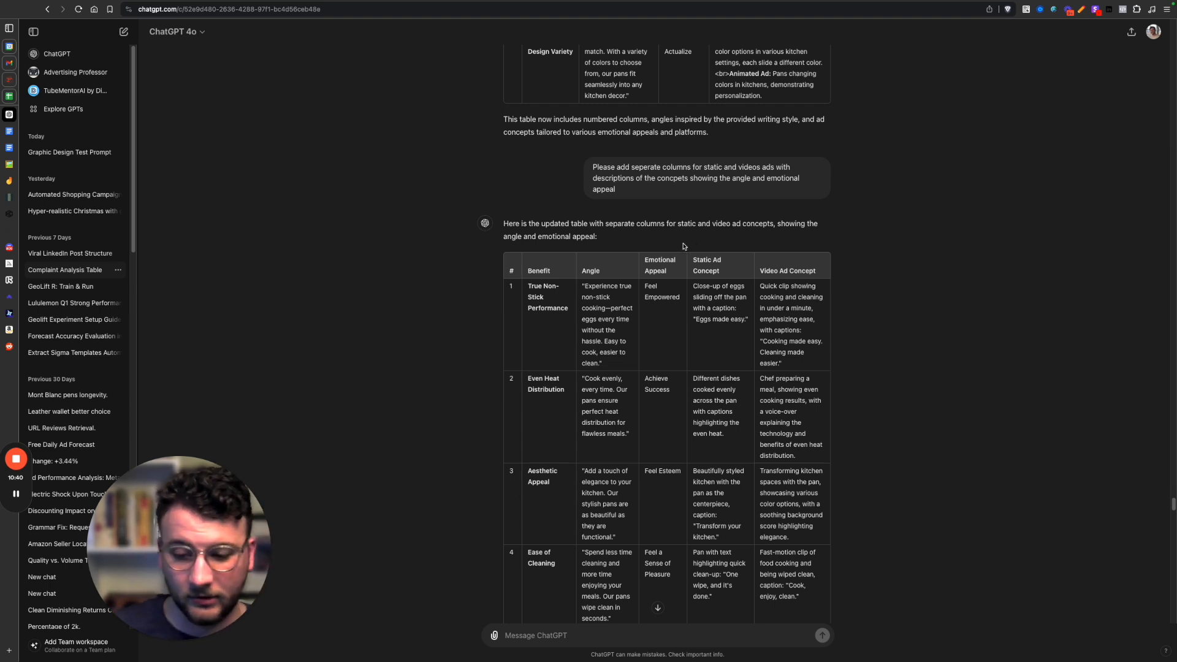
Check the General Creative Flow diagram in Jamboard, return to ChatGPT and highlight the Even Heat Distribution angle in the static and video concepts table.
{"action": "left_click", "coordinate": [10, 180]}
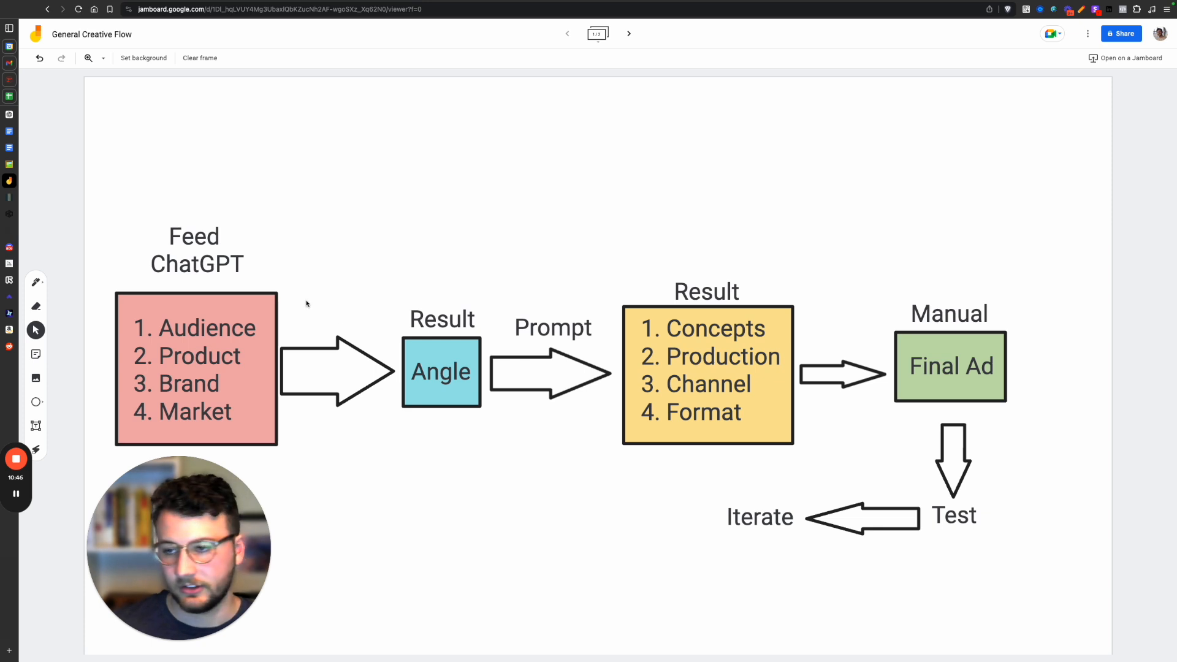
{"action": "left_click", "coordinate": [37, 114]}
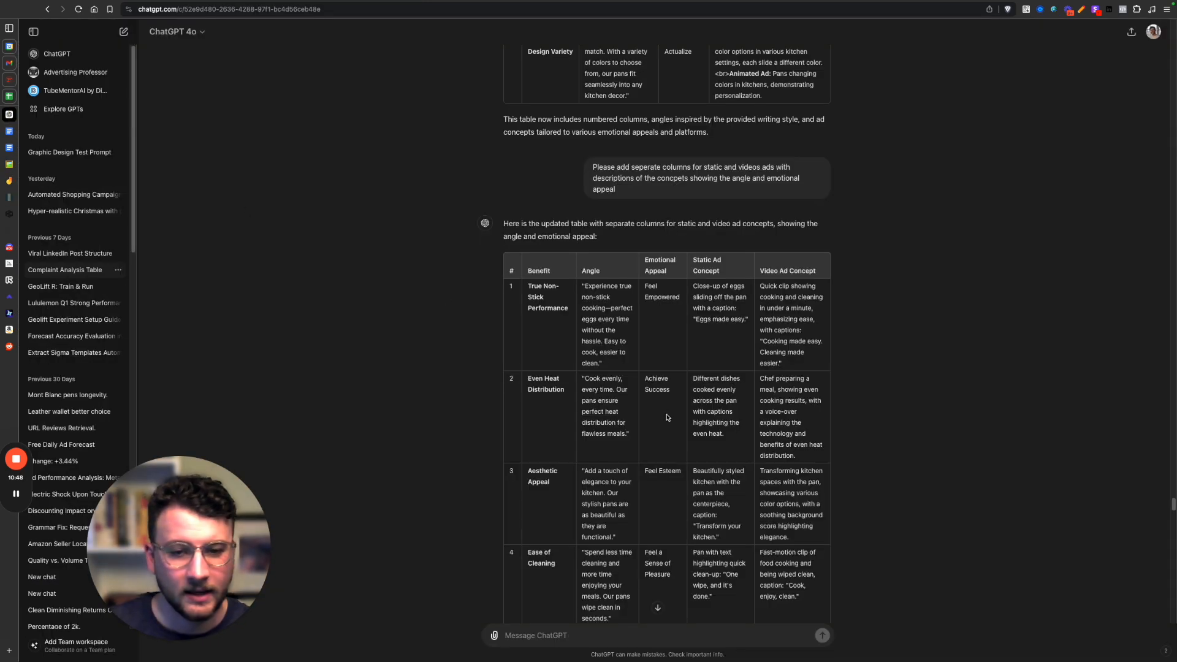
{"action": "scroll", "coordinate": [687, 394], "scroll_direction": "down", "scroll_amount": 4}
{"action": "left_click_drag", "start_coordinate": [581, 241], "coordinate": [631, 310]}
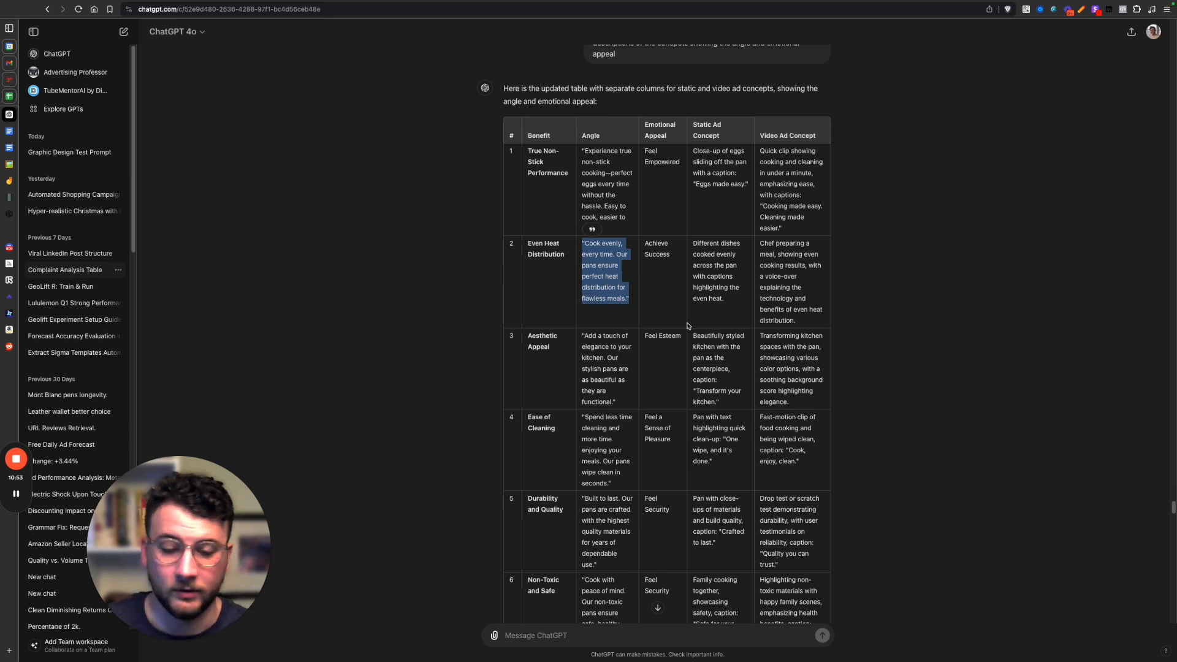
{"action": "left_click", "coordinate": [675, 270]}
{"action": "scroll", "coordinate": [665, 288], "scroll_direction": "down", "scroll_amount": 4}
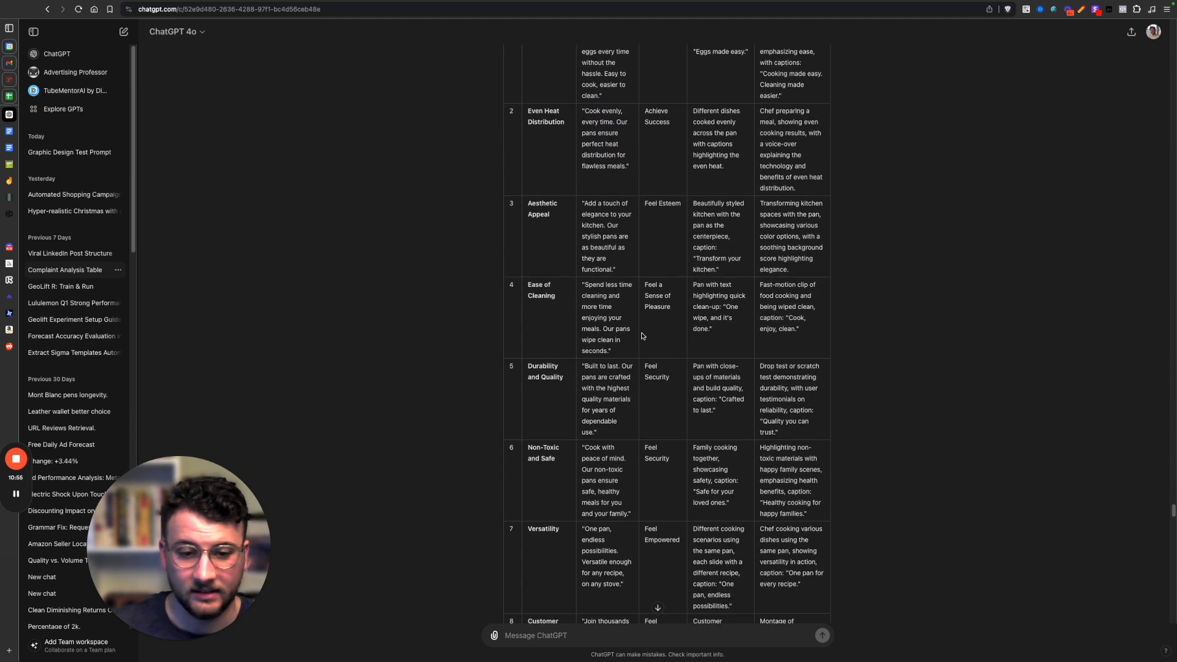
Highlight the Ease of Cleaning row's angle in the static and video concepts table.
{"action": "mouse_move", "coordinate": [582, 285]}
{"action": "left_mouse_down"}
{"action": "mouse_move", "coordinate": [618, 354]}
{"action": "mouse_move", "coordinate": [576, 297]}
{"action": "left_mouse_up"}
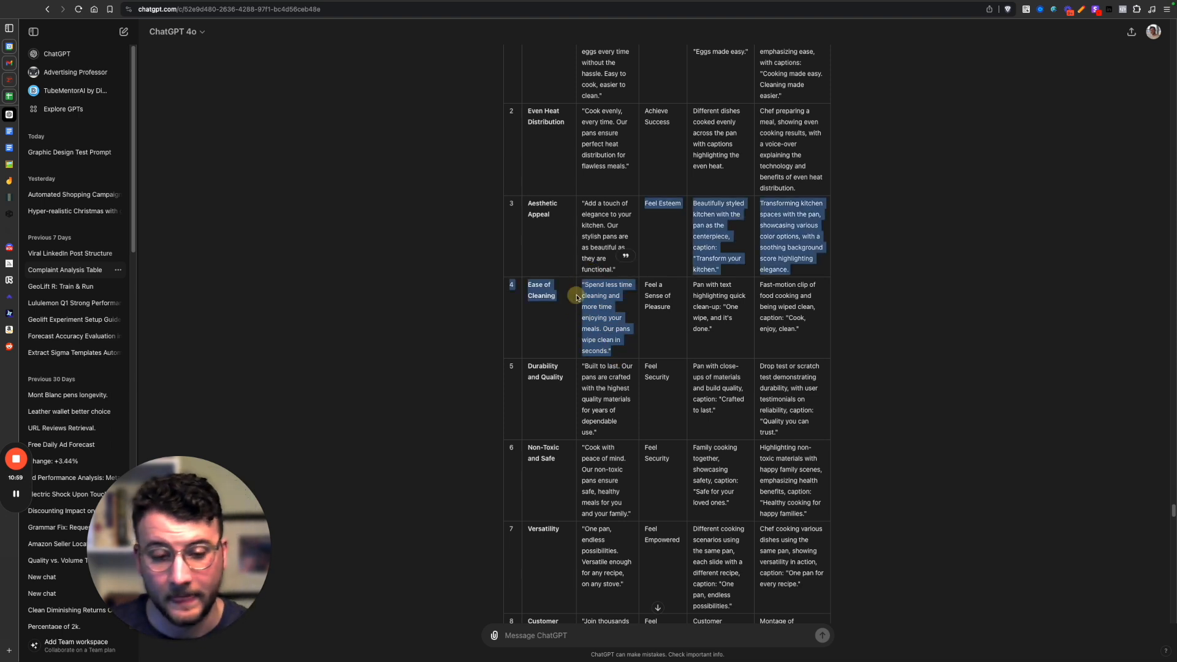
{"action": "left_click", "coordinate": [597, 291]}
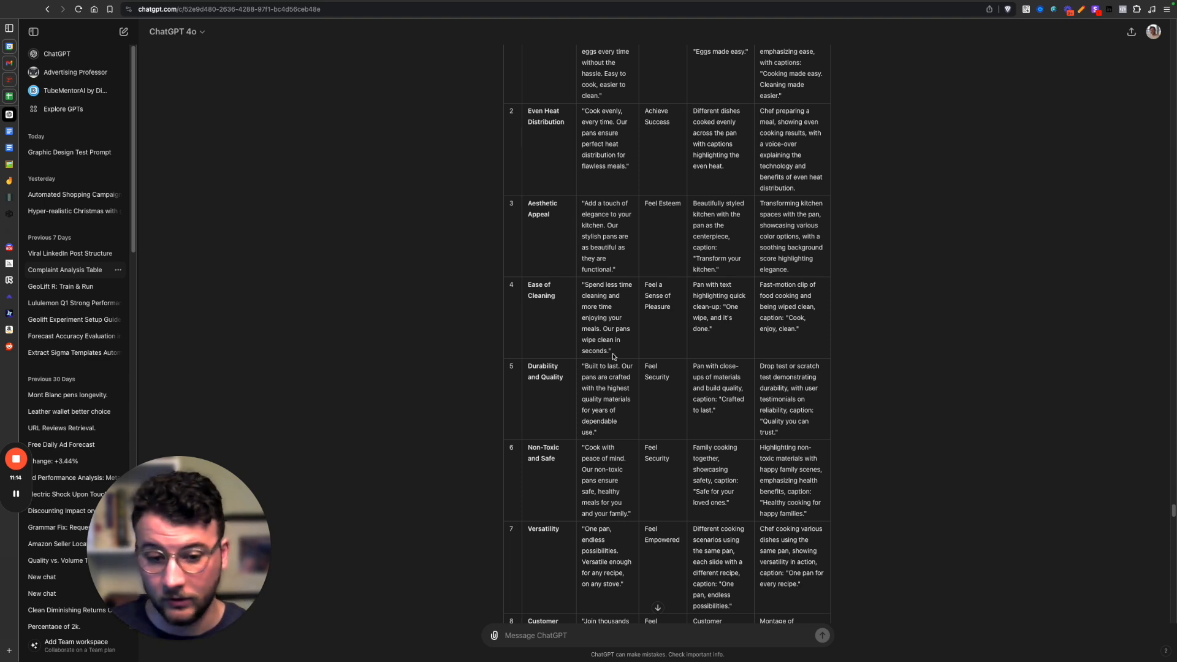
{"action": "scroll", "coordinate": [735, 412], "scroll_direction": "down", "scroll_amount": 5}
{"action": "scroll", "coordinate": [739, 331], "scroll_direction": "up", "scroll_amount": 3}
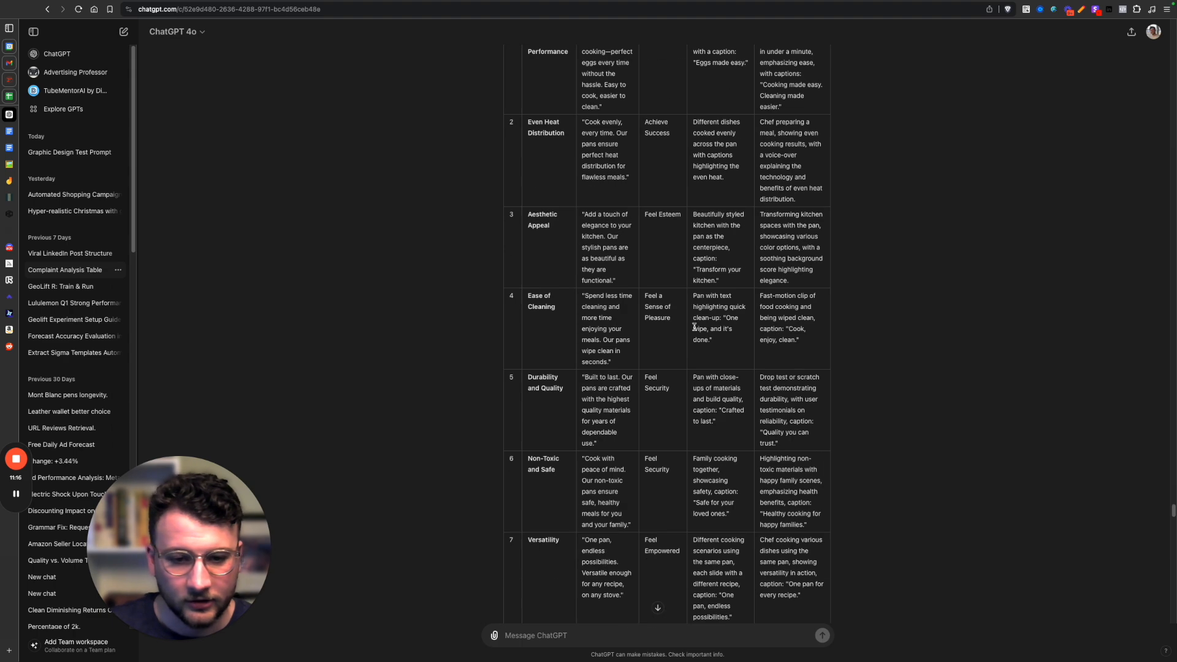
{"action": "left_click_drag", "start_coordinate": [523, 330], "coordinate": [639, 336]}
{"action": "left_click", "coordinate": [641, 325]}
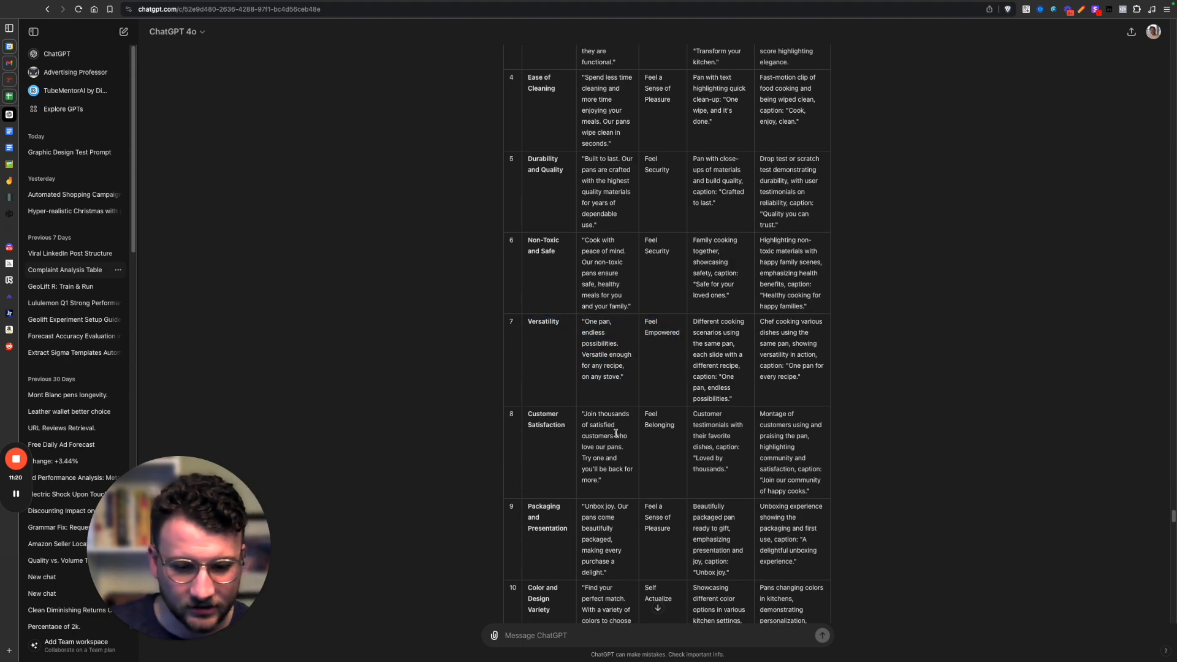
Review the remaining rows through Color and Design Variety, and highlight the static ad concept for Ease of Cleaning.
{"action": "scroll", "coordinate": [710, 459], "scroll_direction": "down", "scroll_amount": 1}
{"action": "scroll", "coordinate": [709, 459], "scroll_direction": "down", "scroll_amount": 1}
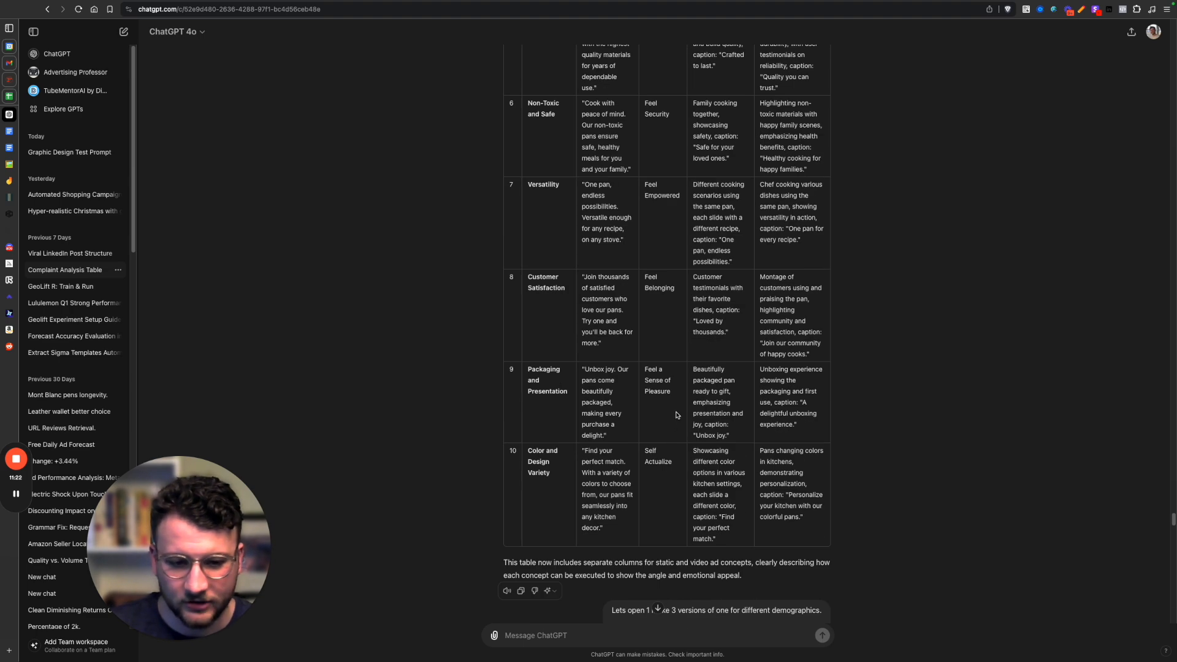
{"action": "scroll", "coordinate": [661, 337], "scroll_direction": "up", "scroll_amount": 3}
{"action": "left_click_drag", "start_coordinate": [693, 140], "coordinate": [671, 226]}
{"action": "left_click", "coordinate": [678, 304]}
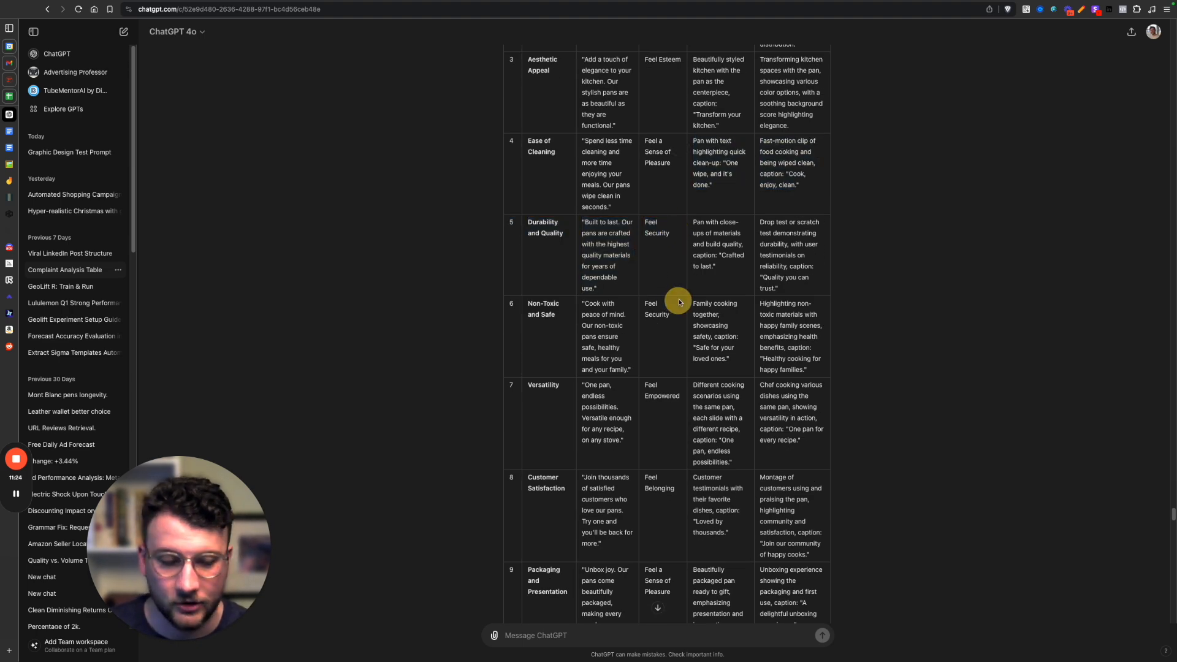
{"action": "scroll", "coordinate": [665, 490], "scroll_direction": "down", "scroll_amount": 7}
{"action": "scroll", "coordinate": [668, 451], "scroll_direction": "up", "scroll_amount": 13}
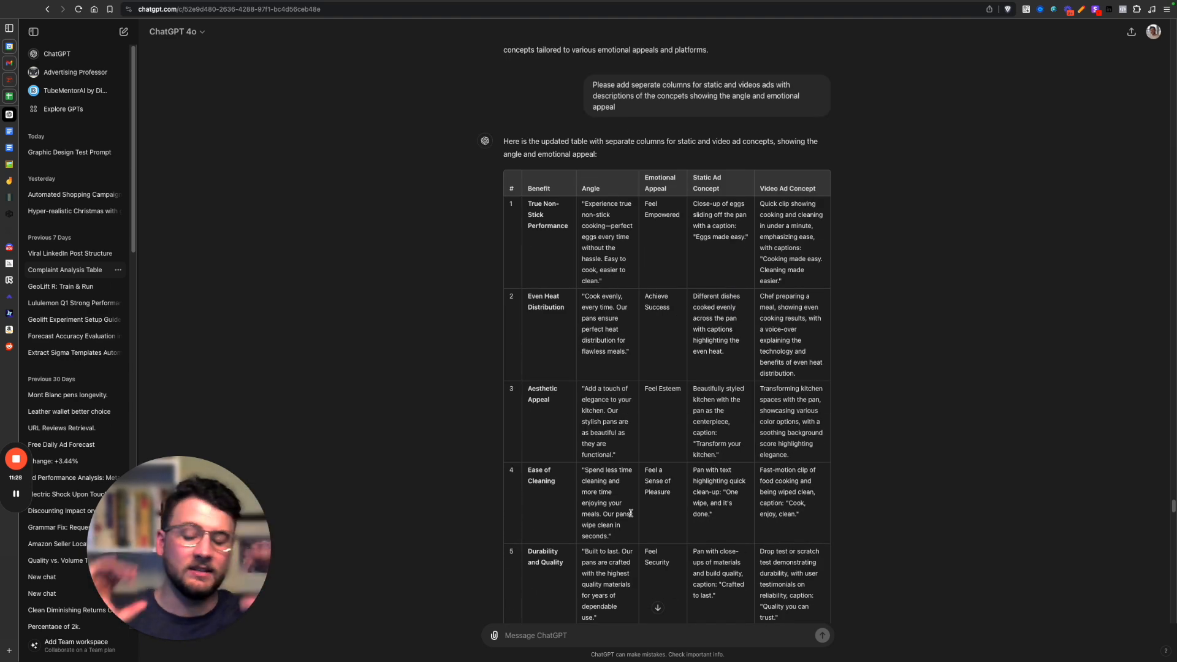
Examine the prompt asking for three demographic versions of concept 1 and read the resulting ad concepts, comparing them with the static and video table.
{"action": "scroll", "coordinate": [631, 513], "scroll_direction": "down", "scroll_amount": 13}
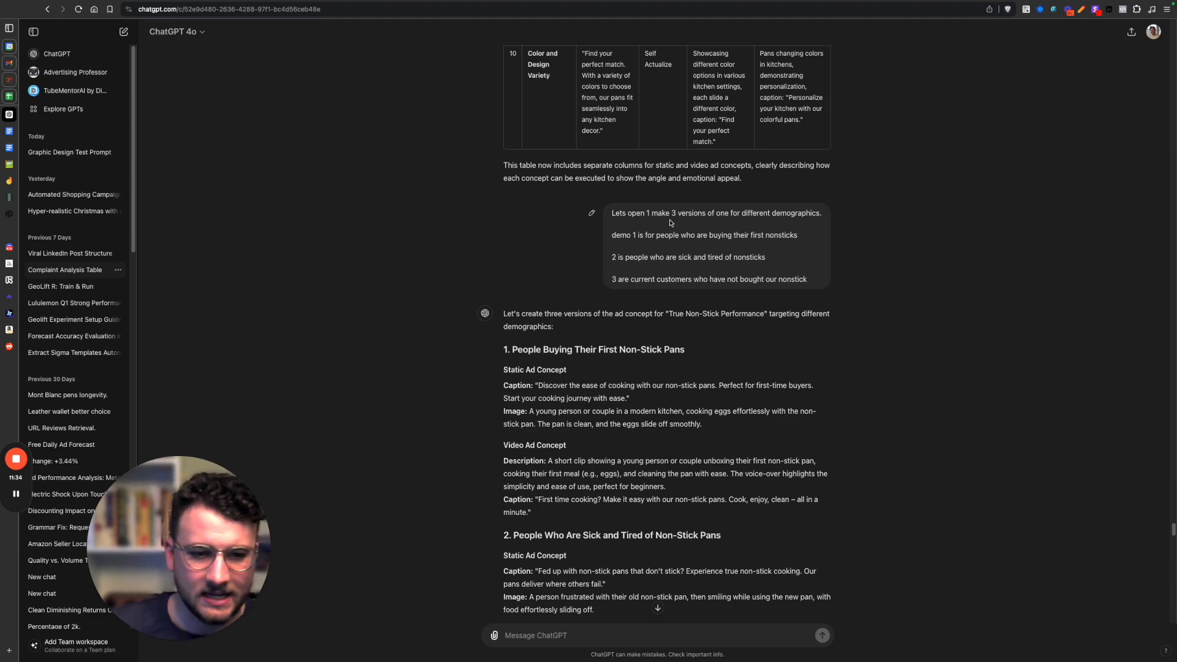
{"action": "scroll", "coordinate": [697, 270], "scroll_direction": "up", "scroll_amount": 9}
{"action": "scroll", "coordinate": [697, 269], "scroll_direction": "up", "scroll_amount": 6}
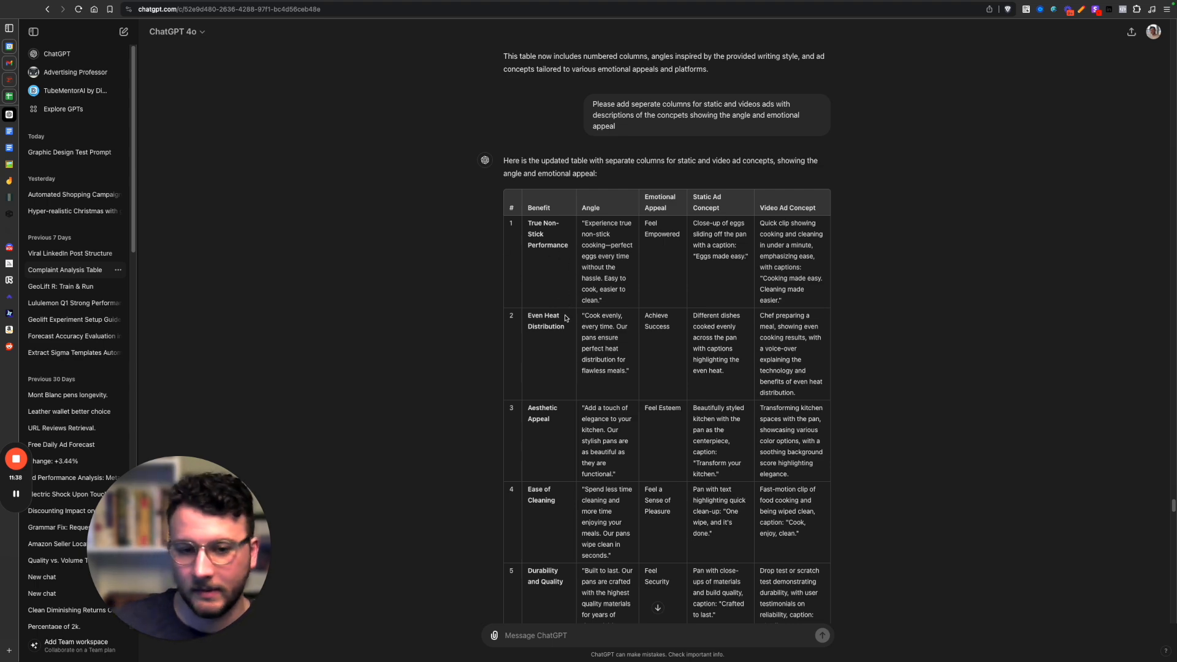
{"action": "scroll", "coordinate": [634, 442], "scroll_direction": "down", "scroll_amount": 3}
{"action": "scroll", "coordinate": [634, 442], "scroll_direction": "down", "scroll_amount": 10}
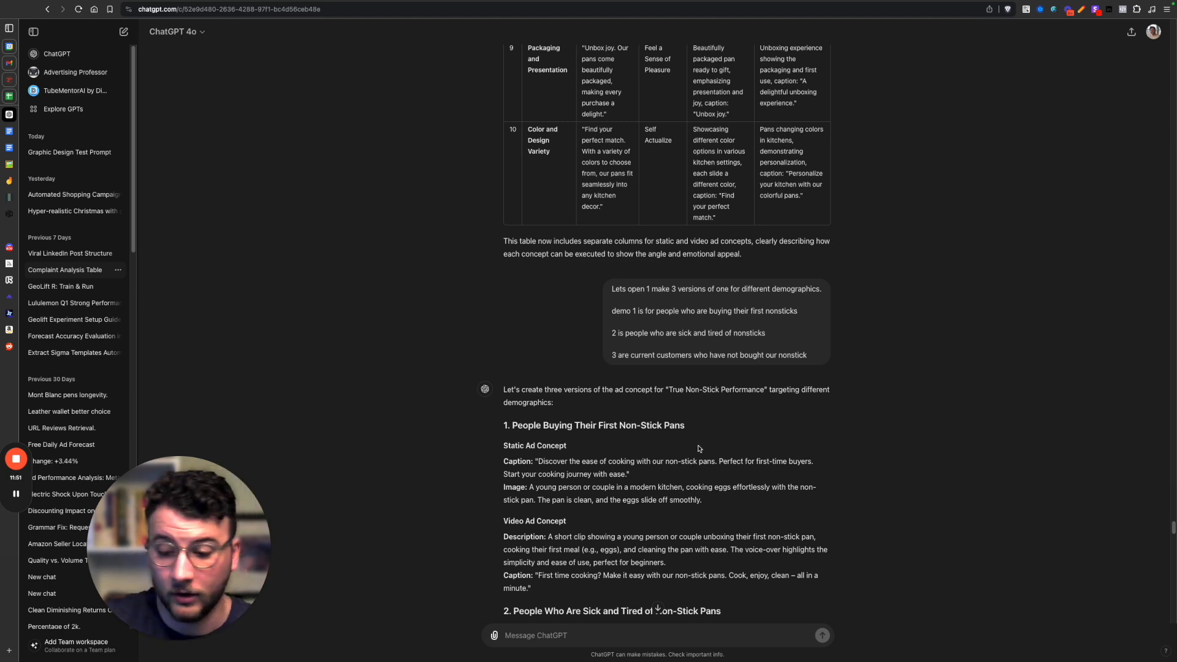
{"action": "scroll", "coordinate": [692, 482], "scroll_direction": "down", "scroll_amount": 4}
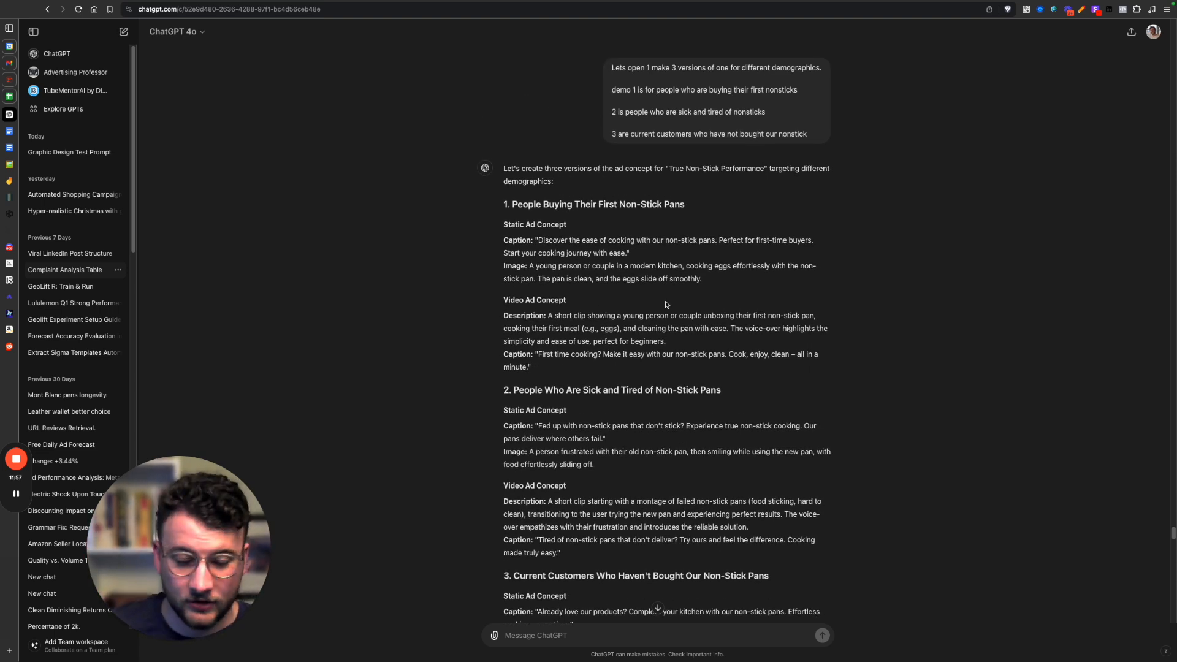
Highlight the static ad concept for people buying their first non-stick pans and review the versions for the other two demographics.
{"action": "left_click_drag", "start_coordinate": [702, 279], "coordinate": [502, 244]}
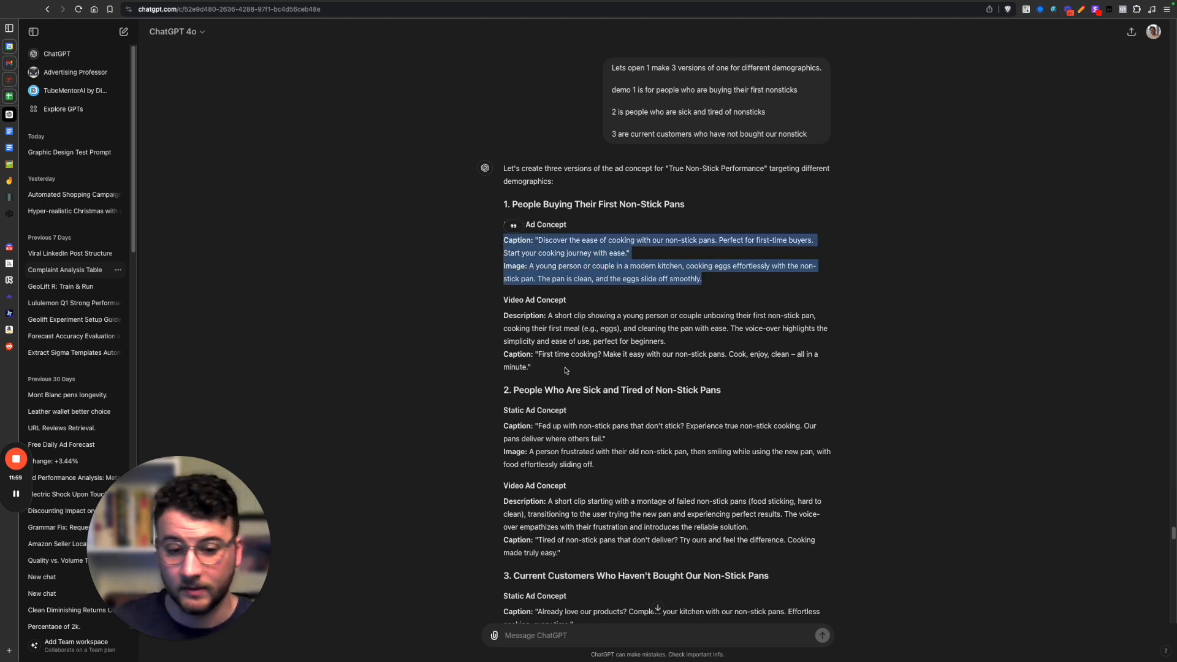
{"action": "scroll", "coordinate": [563, 404], "scroll_direction": "down", "scroll_amount": 1}
{"action": "scroll", "coordinate": [563, 405], "scroll_direction": "down", "scroll_amount": 2}
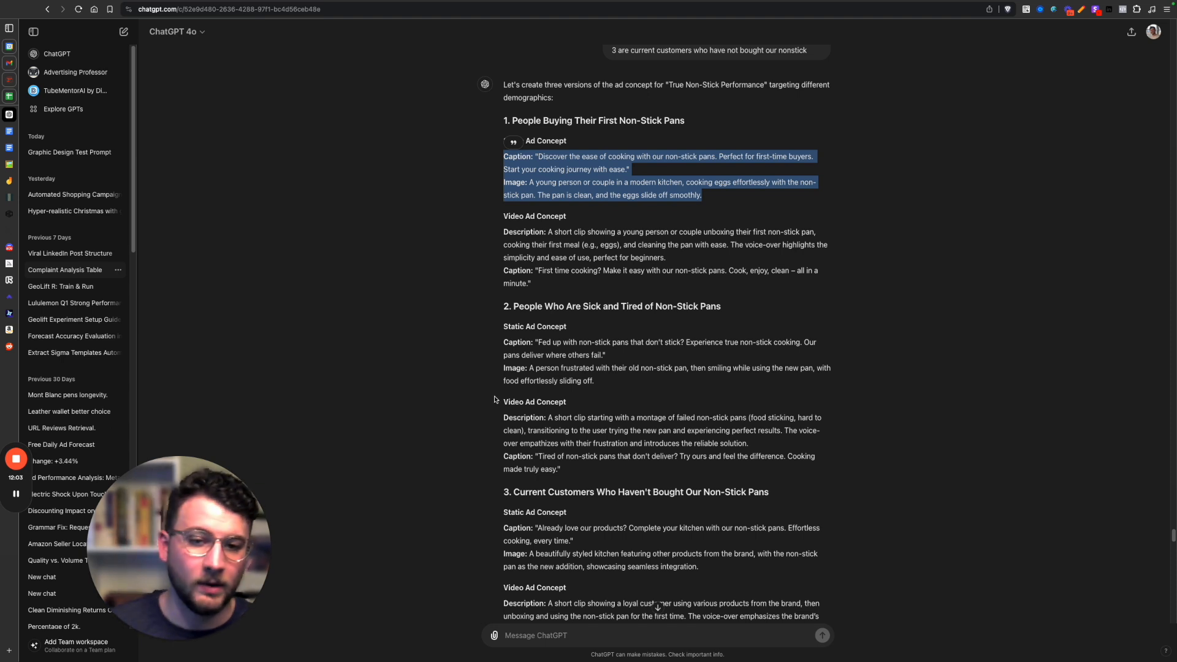
{"action": "left_click", "coordinate": [498, 362]}
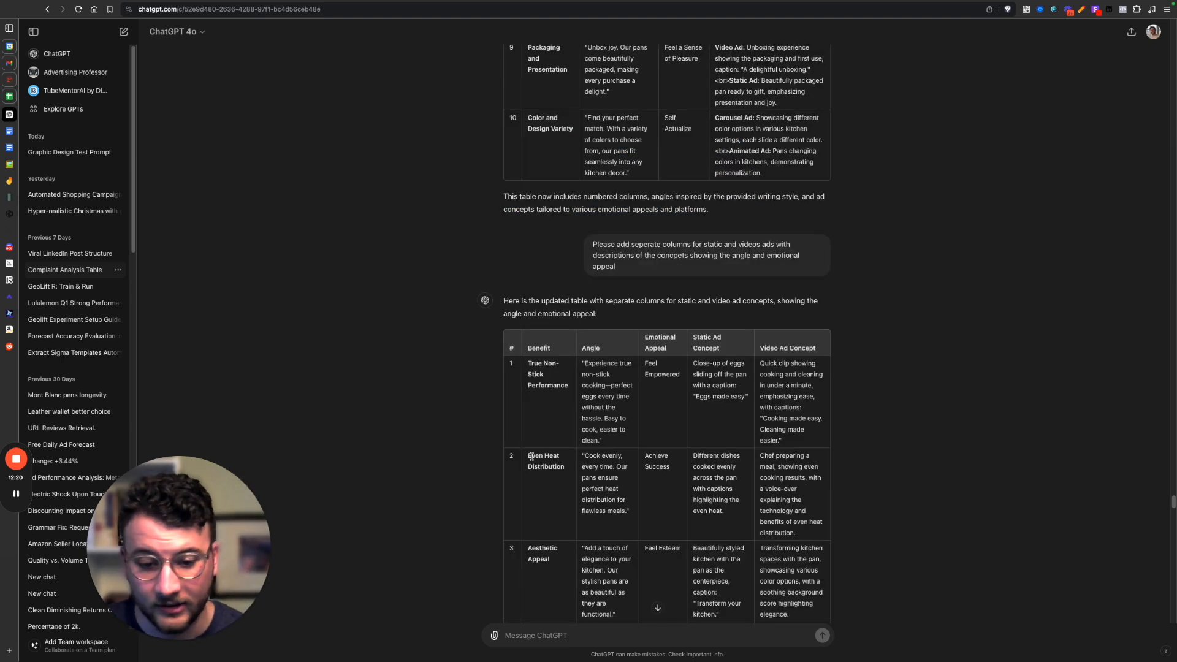
Return to the static and video concepts table and mark the Even Heat Distribution row.
{"action": "mouse_move", "coordinate": [528, 455]}
{"action": "left_mouse_down"}
{"action": "mouse_move", "coordinate": [569, 471]}
{"action": "mouse_move", "coordinate": [525, 456]}
{"action": "left_mouse_up"}
{"action": "left_click", "coordinate": [569, 475]}
{"action": "left_click", "coordinate": [532, 459]}
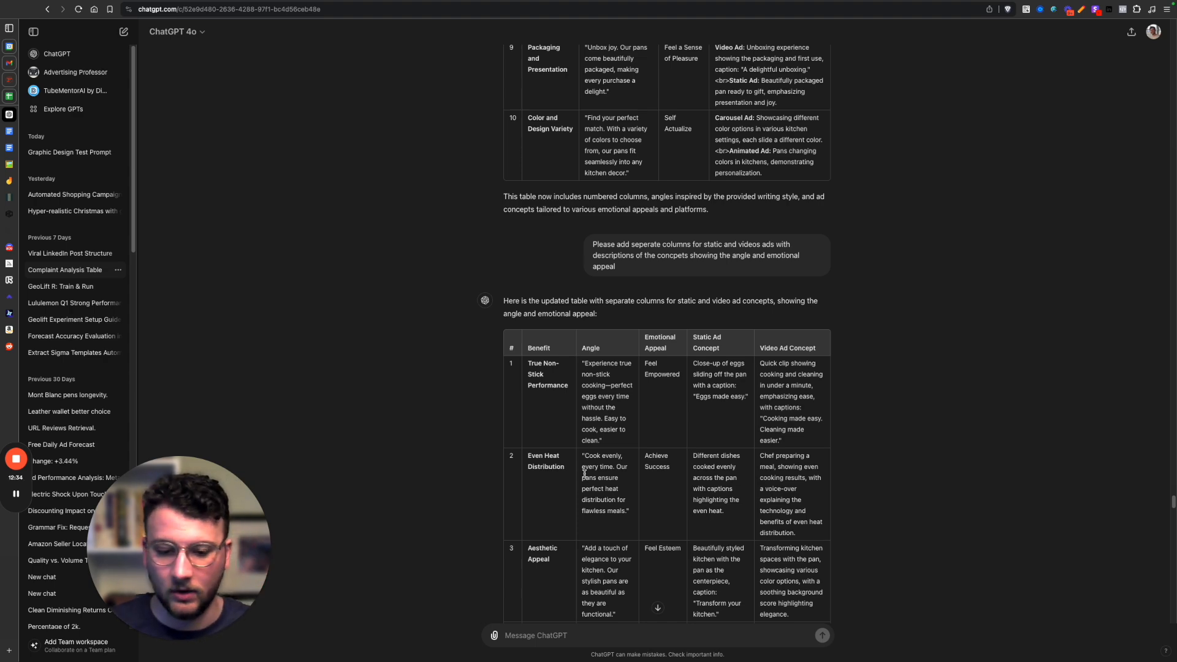
Review the generated image, the AI image generator prompt and the video script that follow the demographic ad concepts.
{"action": "scroll", "coordinate": [576, 468], "scroll_direction": "down", "scroll_amount": 10}
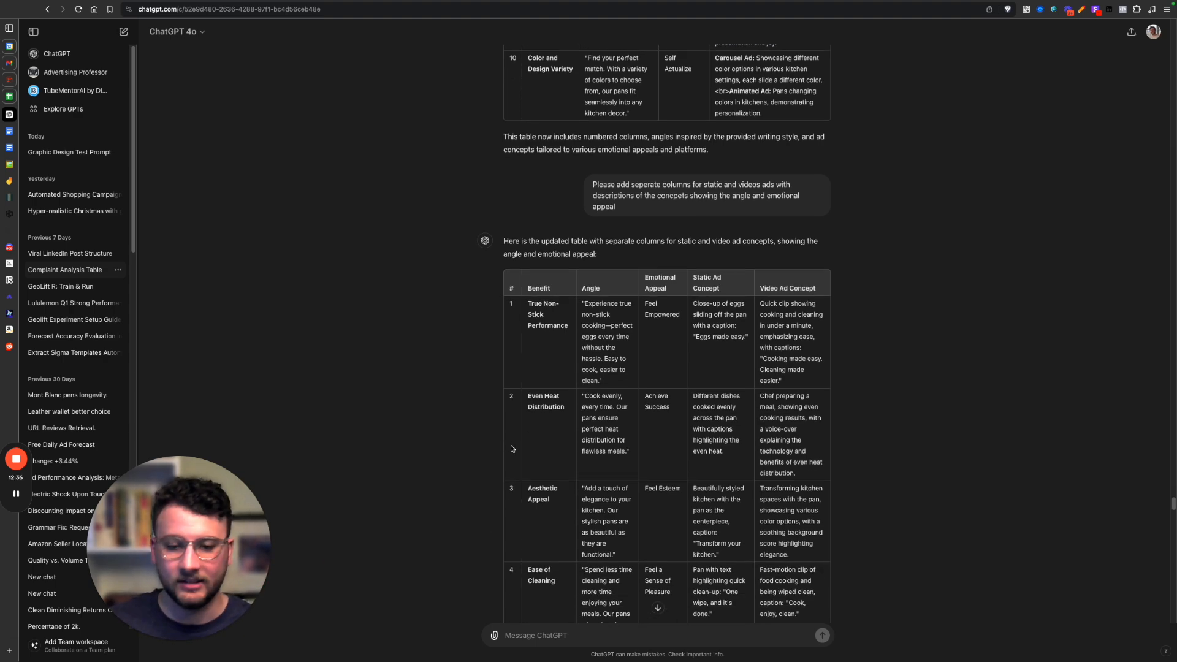
{"action": "scroll", "coordinate": [572, 467], "scroll_direction": "down", "scroll_amount": 7}
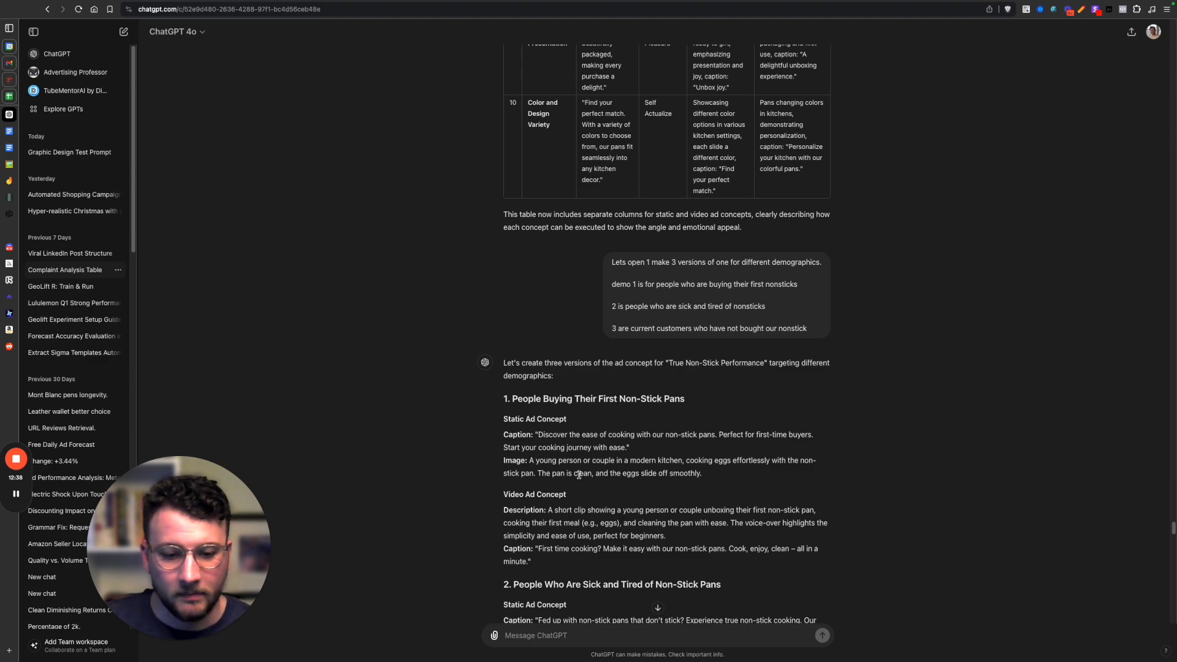
{"action": "scroll", "coordinate": [579, 475], "scroll_direction": "down", "scroll_amount": 15}
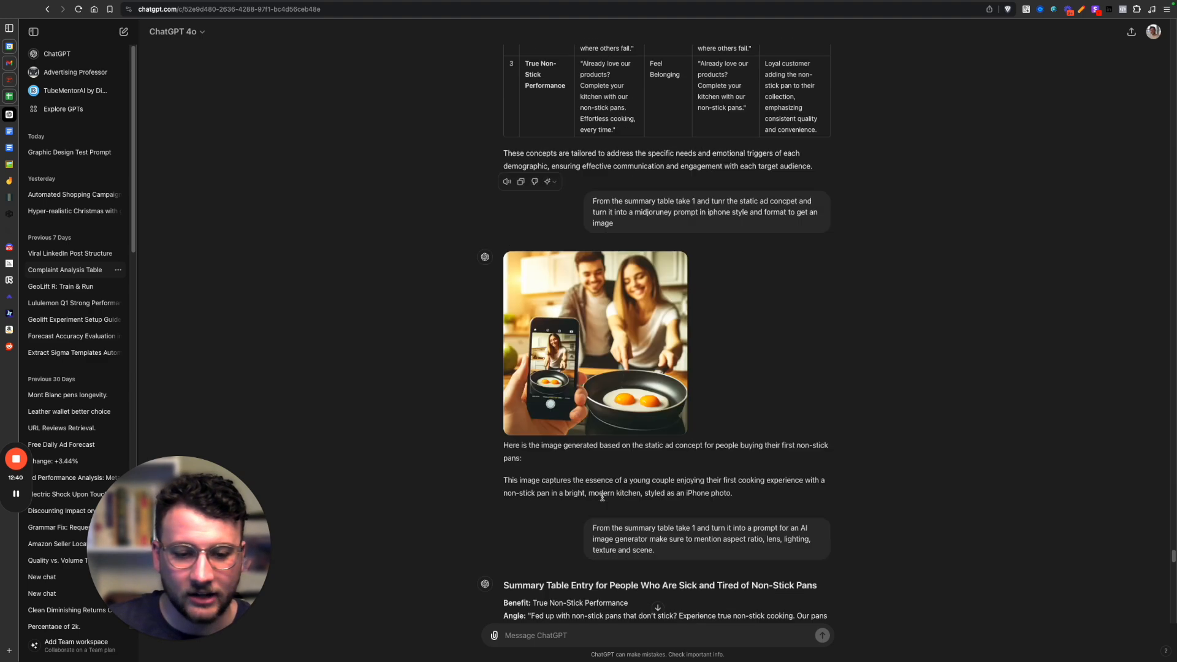
{"action": "scroll", "coordinate": [604, 497], "scroll_direction": "down", "scroll_amount": 2}
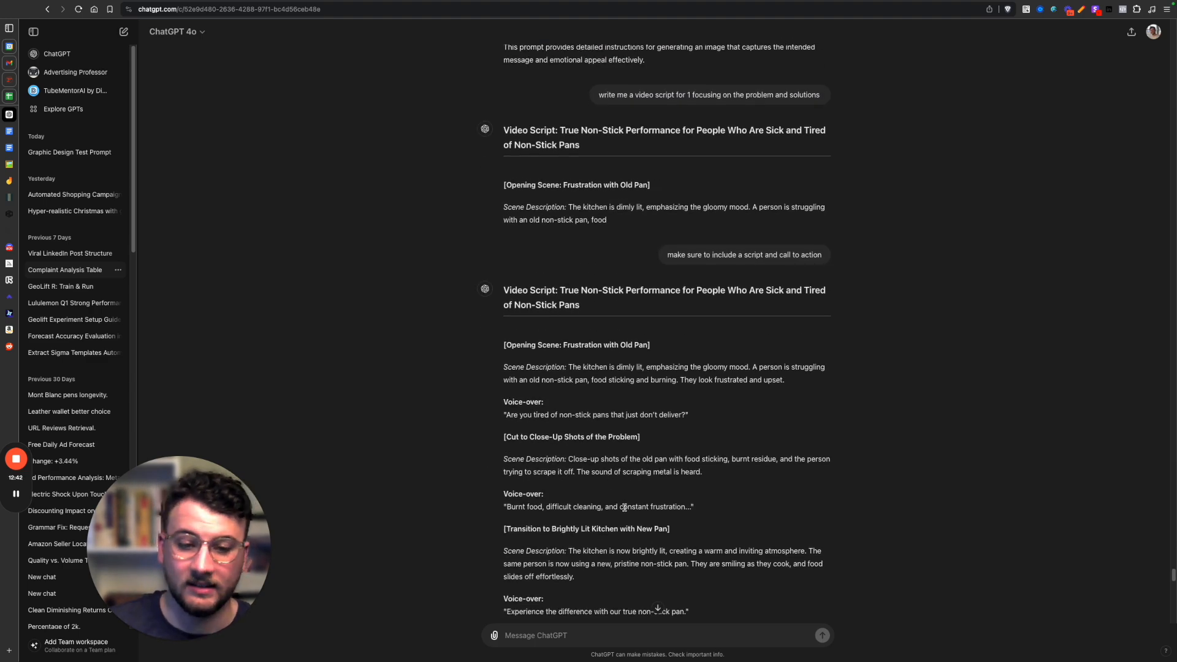
{"action": "scroll", "coordinate": [627, 509], "scroll_direction": "up", "scroll_amount": 3}
{"action": "scroll", "coordinate": [628, 509], "scroll_direction": "up", "scroll_amount": 6}
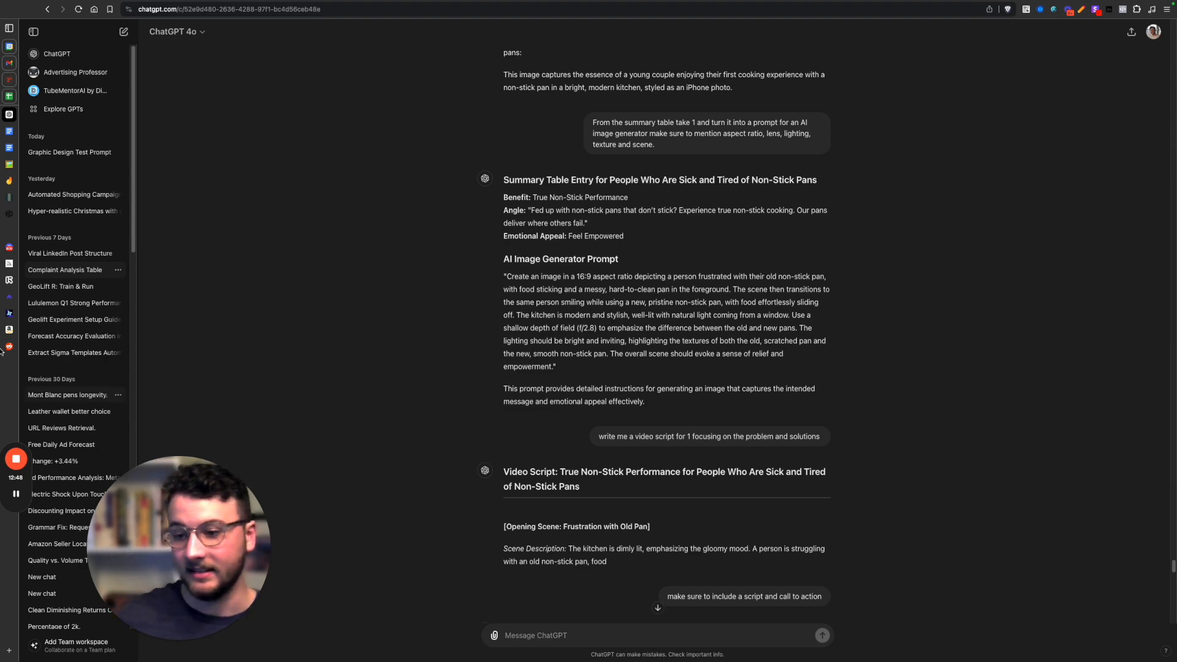
Switch to Discord to view the Midjourney newbies-7 channel, then open the My Images archive on the Midjourney site.
{"action": "mouse_move", "coordinate": [9, 248]}
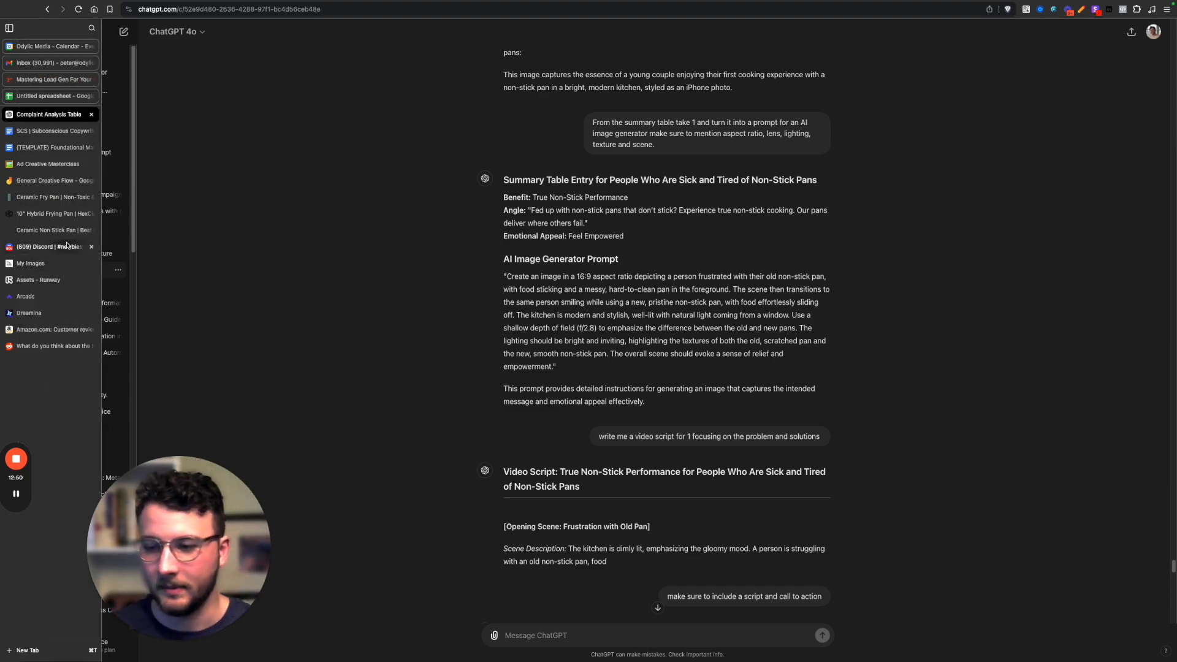
{"action": "left_click", "coordinate": [37, 247]}
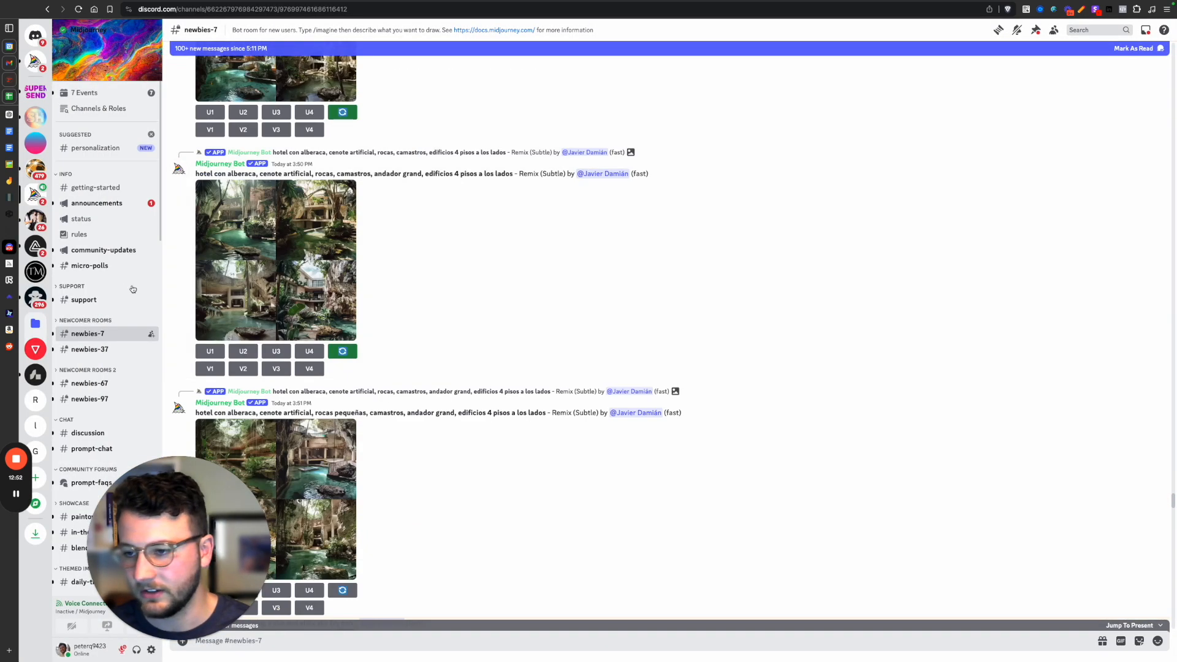
{"action": "scroll", "coordinate": [309, 297], "scroll_direction": "down", "scroll_amount": 3}
{"action": "mouse_move", "coordinate": [10, 270]}
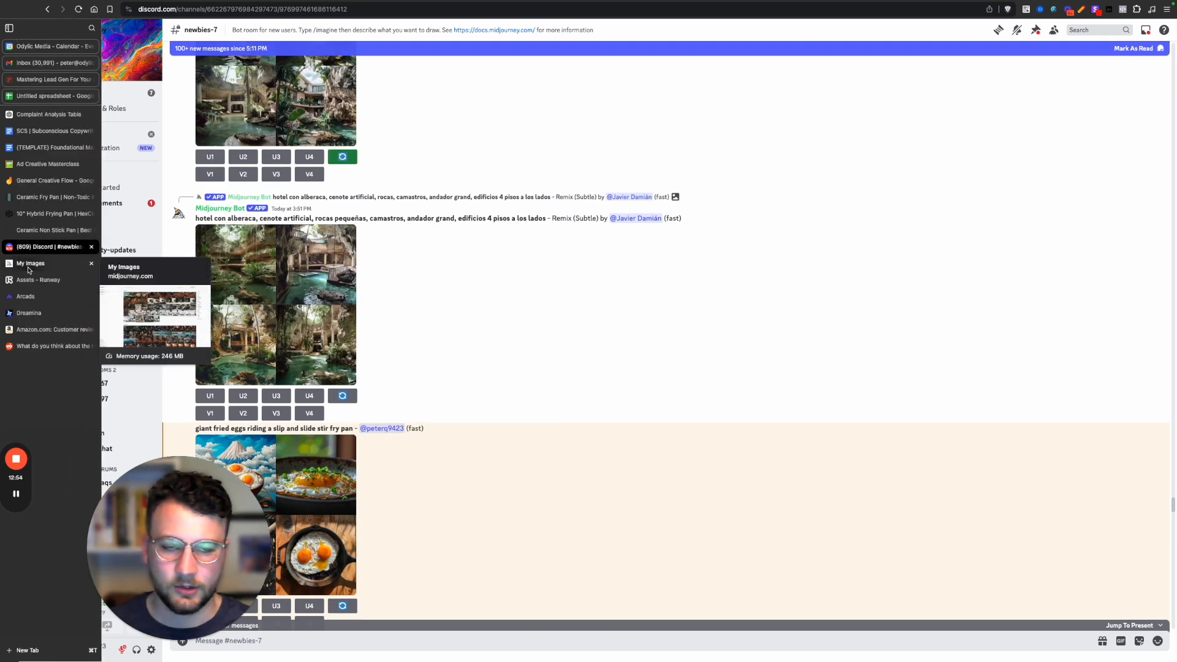
{"action": "left_click", "coordinate": [28, 267]}
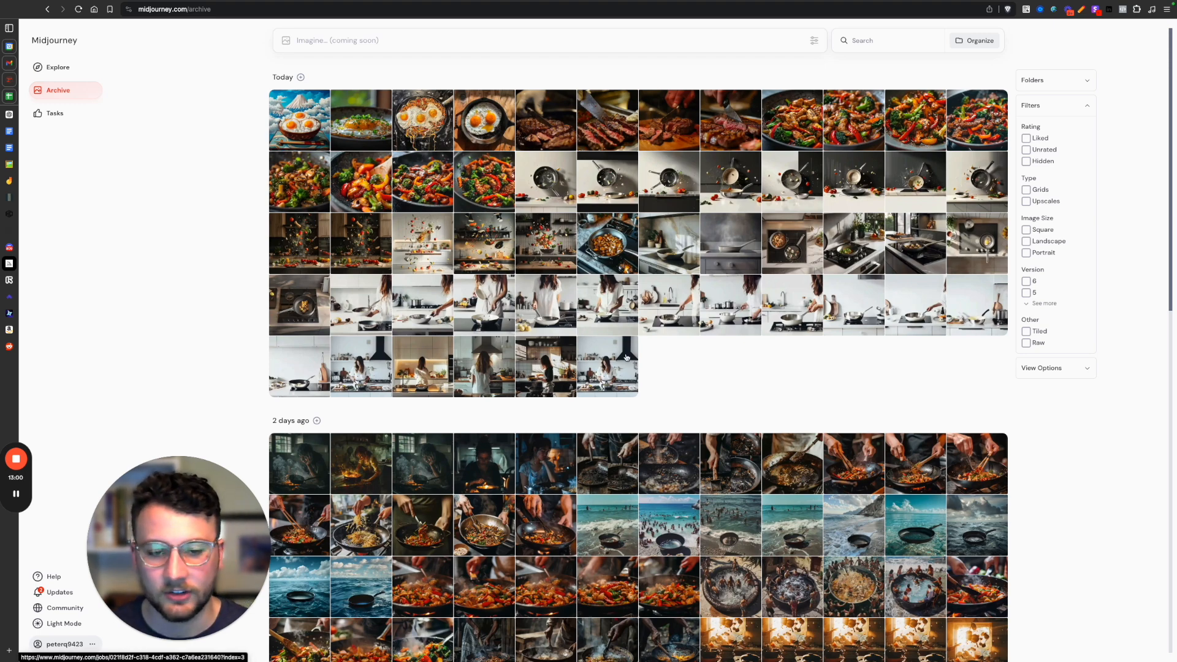
Switch back to the Complaint Analysis Table chat in ChatGPT and find the Summary Table of the three demographic concepts.
{"action": "mouse_move", "coordinate": [2, 264]}
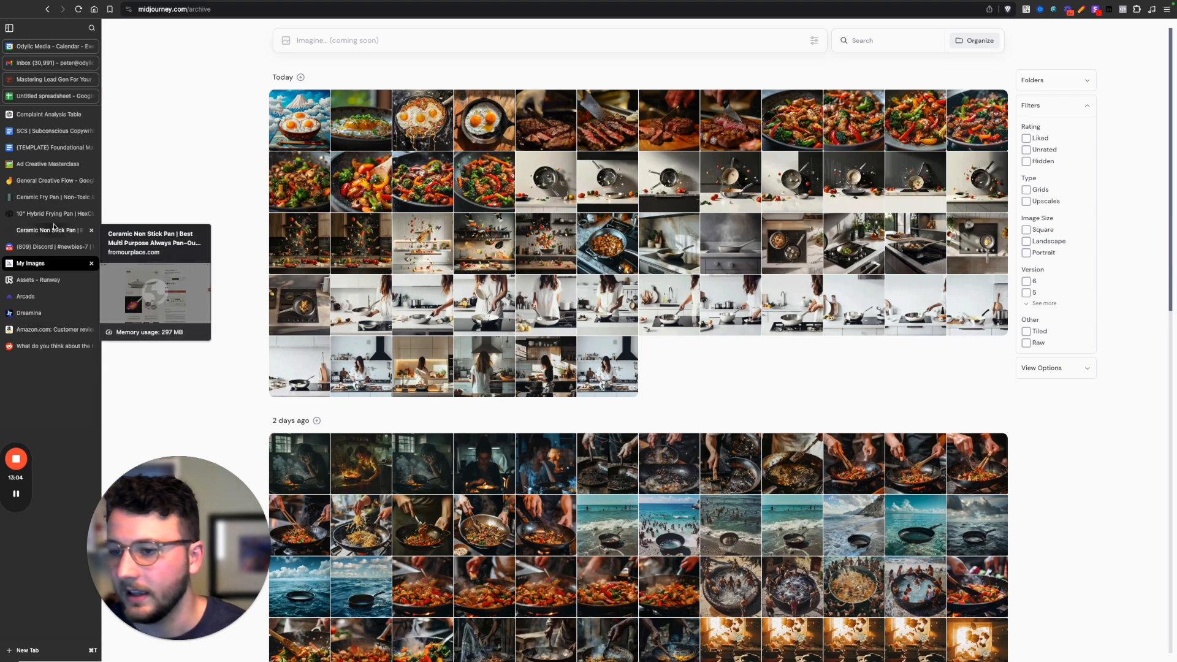
{"action": "left_click", "coordinate": [37, 115]}
{"action": "scroll", "coordinate": [570, 392], "scroll_direction": "up", "scroll_amount": 15}
{"action": "scroll", "coordinate": [570, 392], "scroll_direction": "down", "scroll_amount": 5}
{"action": "scroll", "coordinate": [571, 393], "scroll_direction": "down", "scroll_amount": 1}
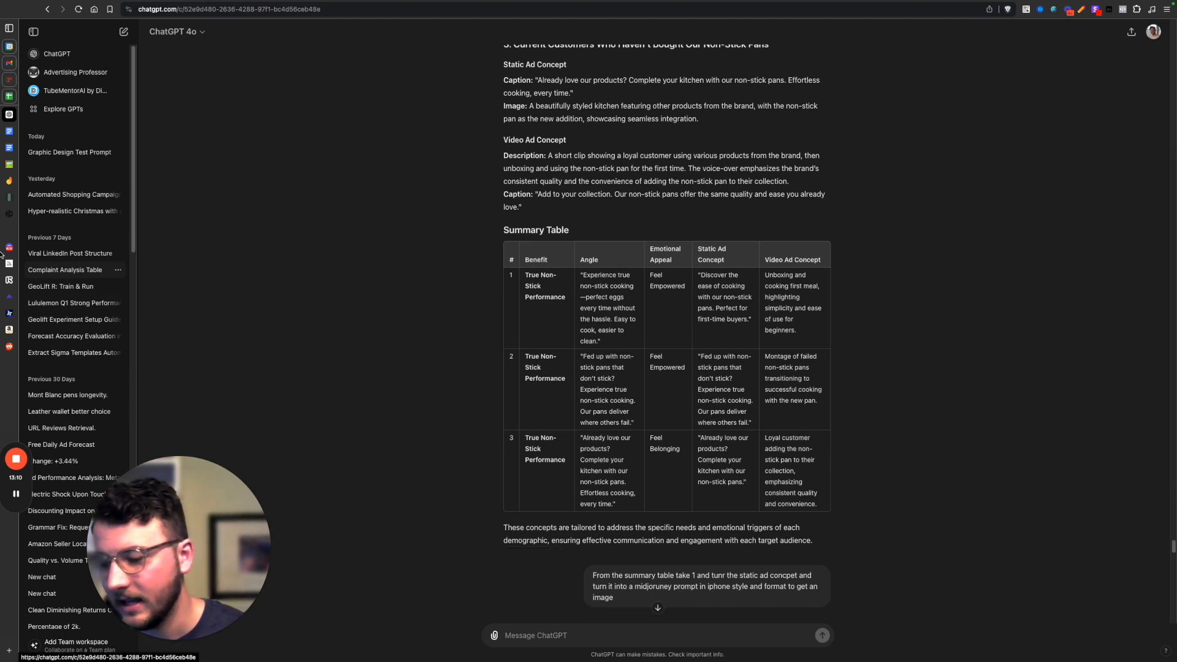
Return to the Midjourney archive and view the dark wood kitchen image with flying food and its prompt, then close it.
{"action": "mouse_move", "coordinate": [5, 254]}
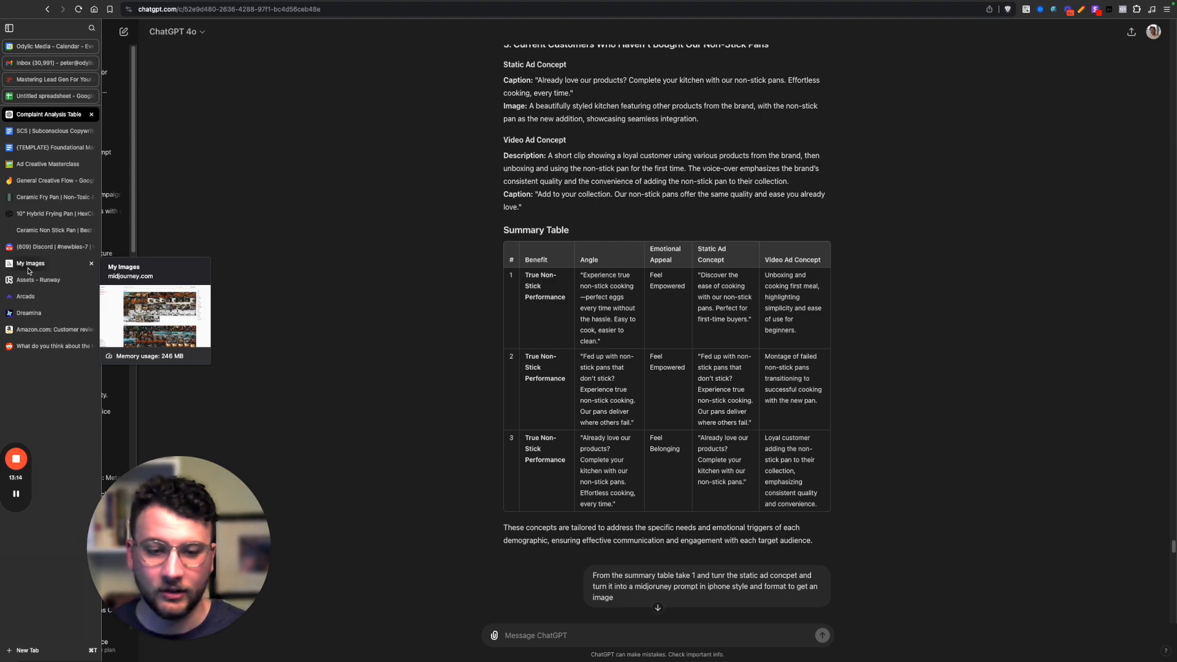
{"action": "left_click", "coordinate": [28, 268]}
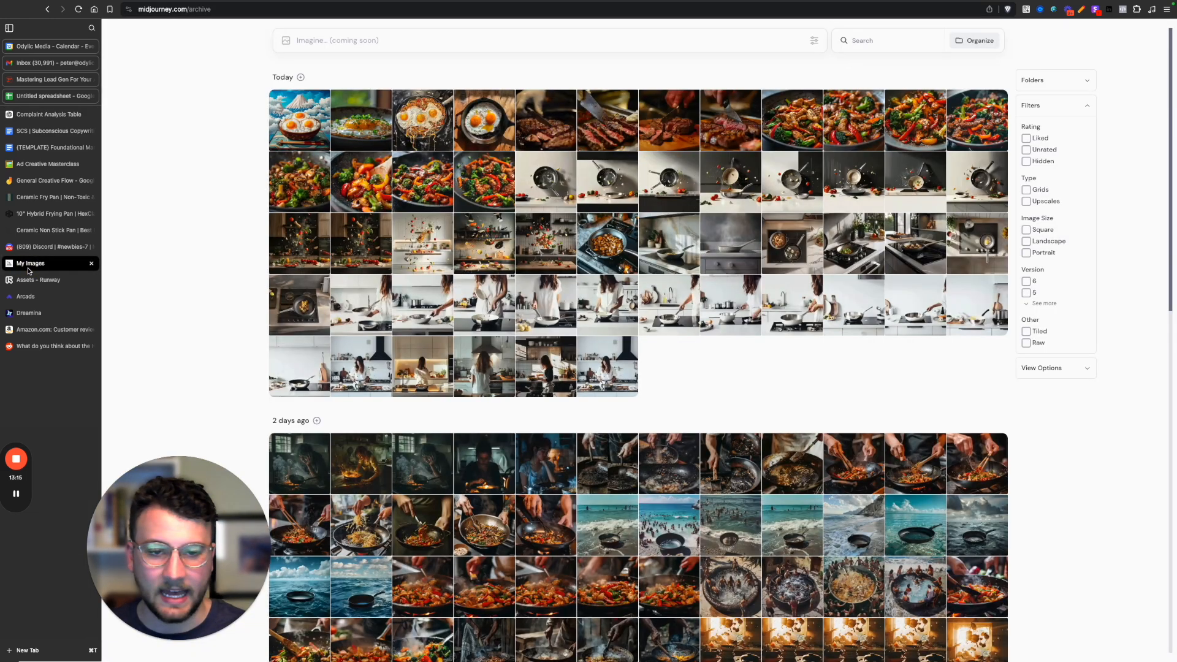
{"action": "left_click", "coordinate": [361, 253]}
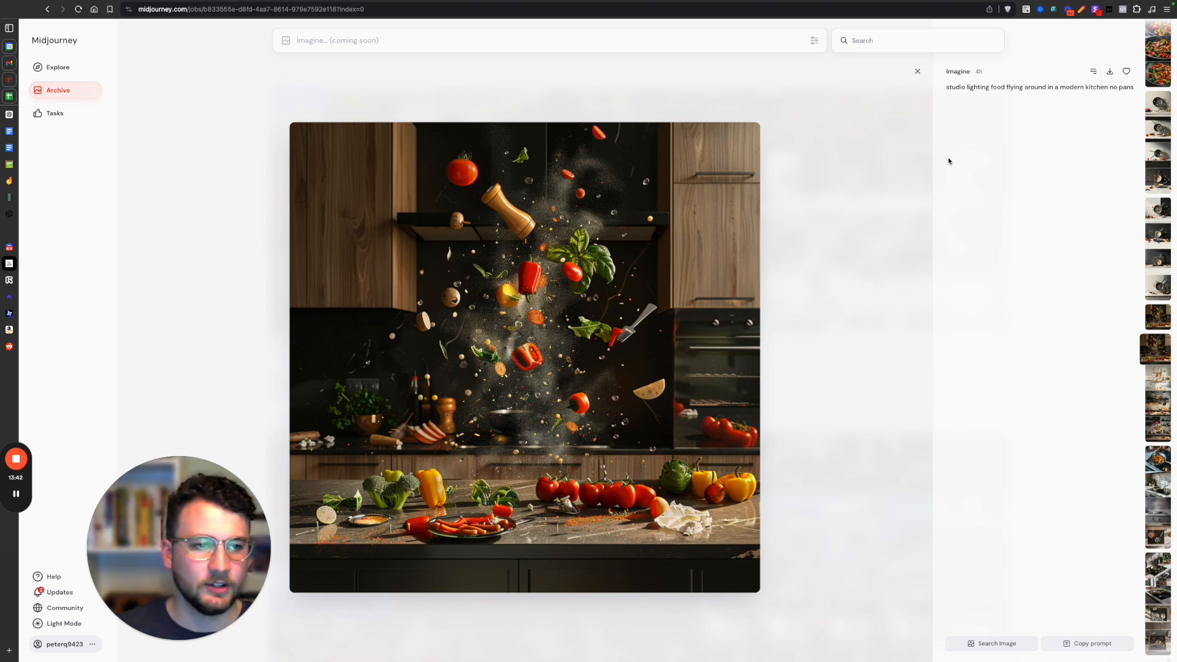
{"action": "left_click", "coordinate": [917, 71]}
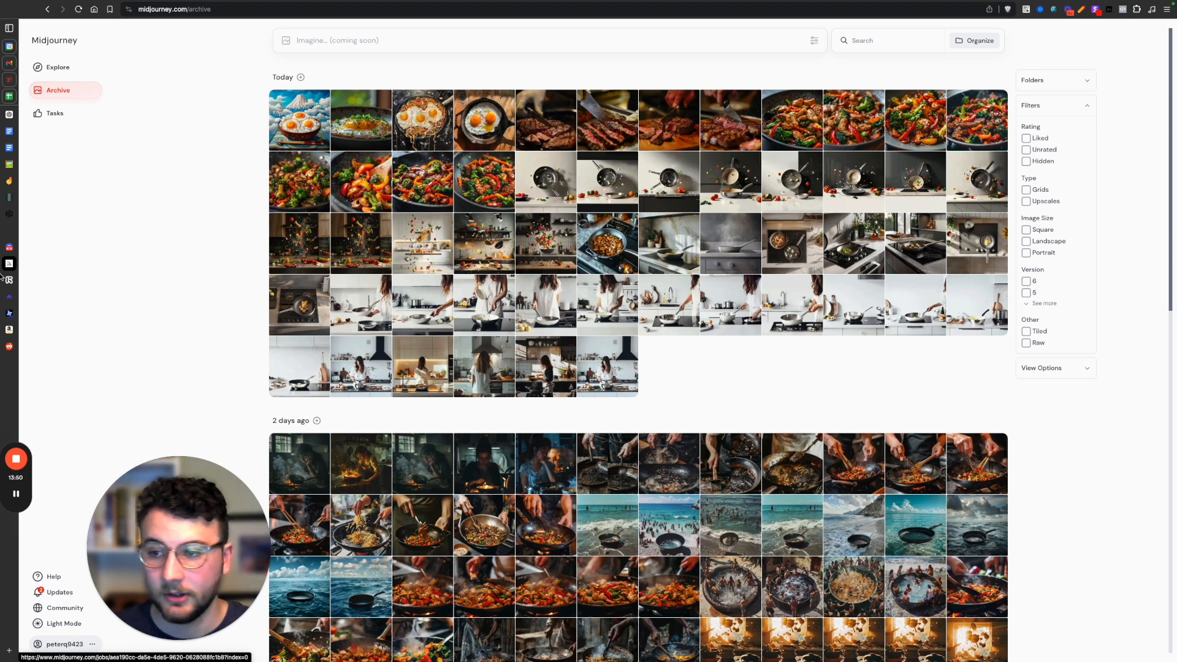
Check the Midjourney Discord channel, then view the archive image of a woman holding a pan over a gas stove.
{"action": "left_click", "coordinate": [15, 246]}
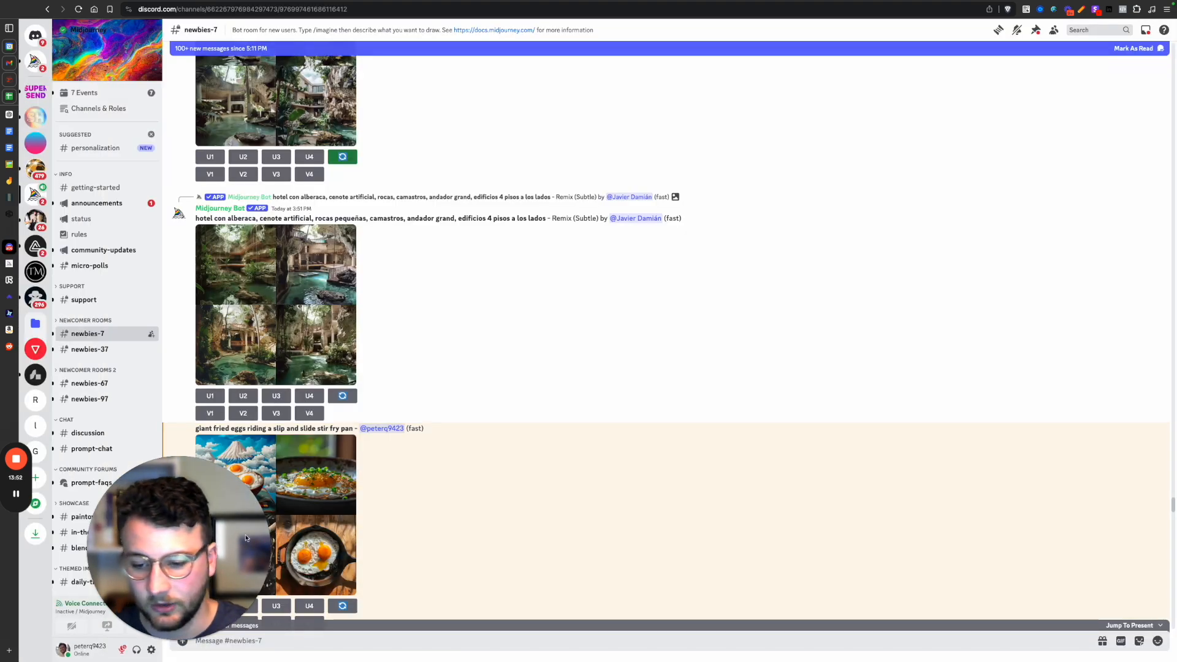
{"action": "left_click", "coordinate": [10, 262]}
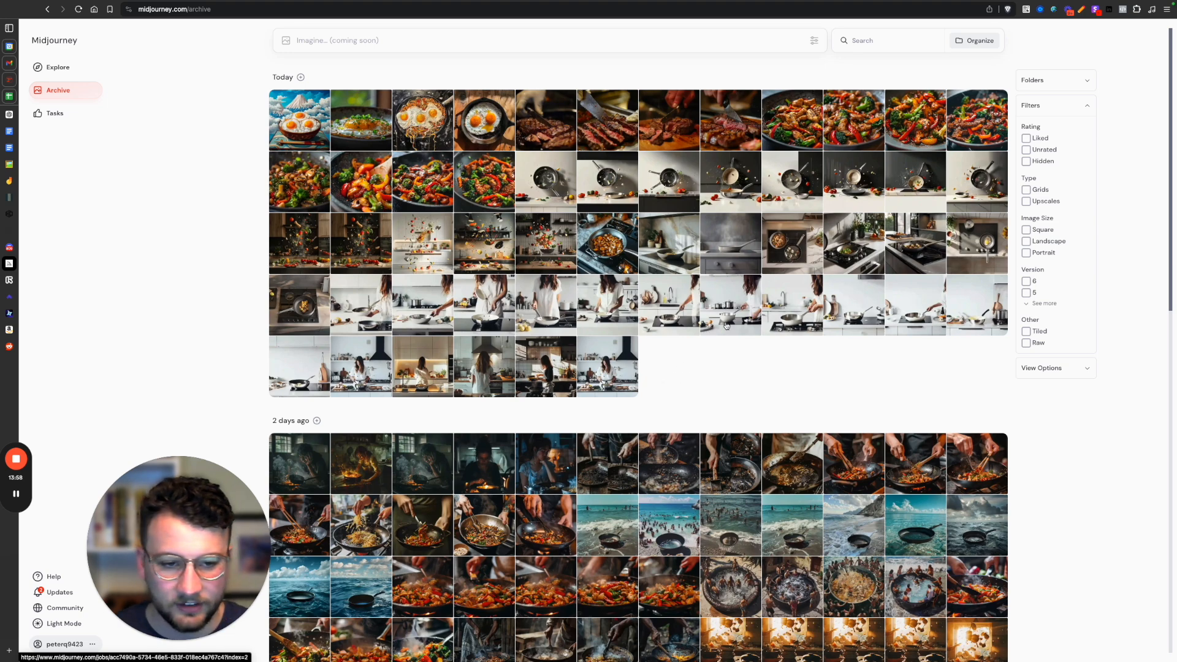
{"action": "left_click", "coordinate": [775, 318]}
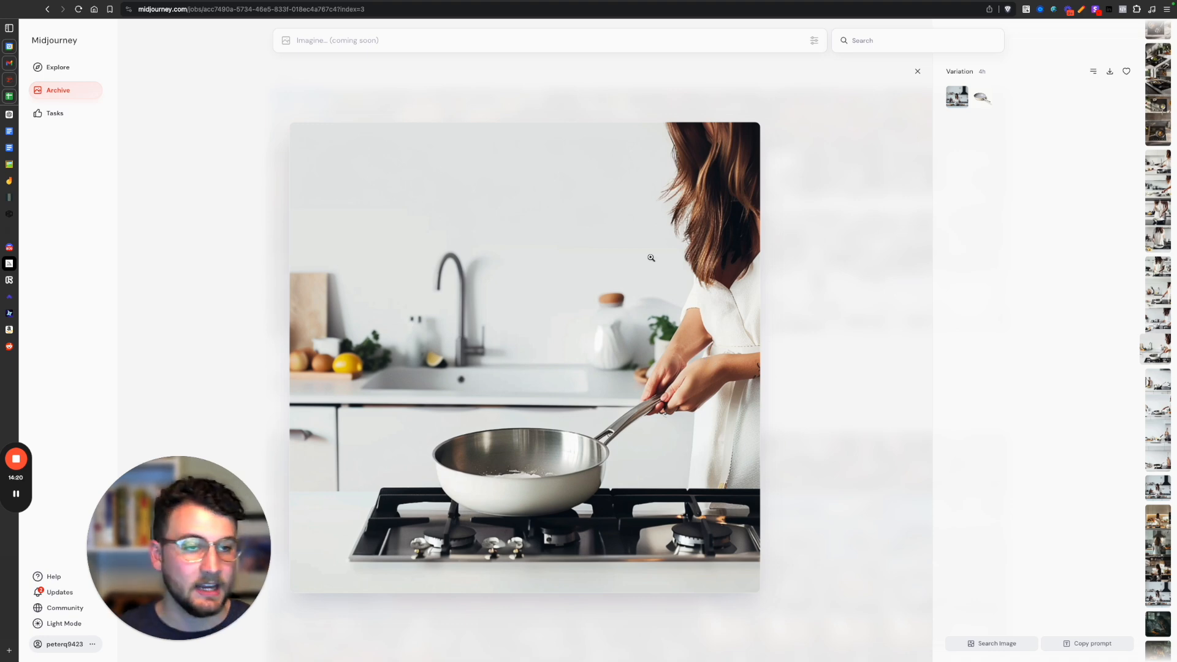
{"action": "left_click", "coordinate": [918, 71]}
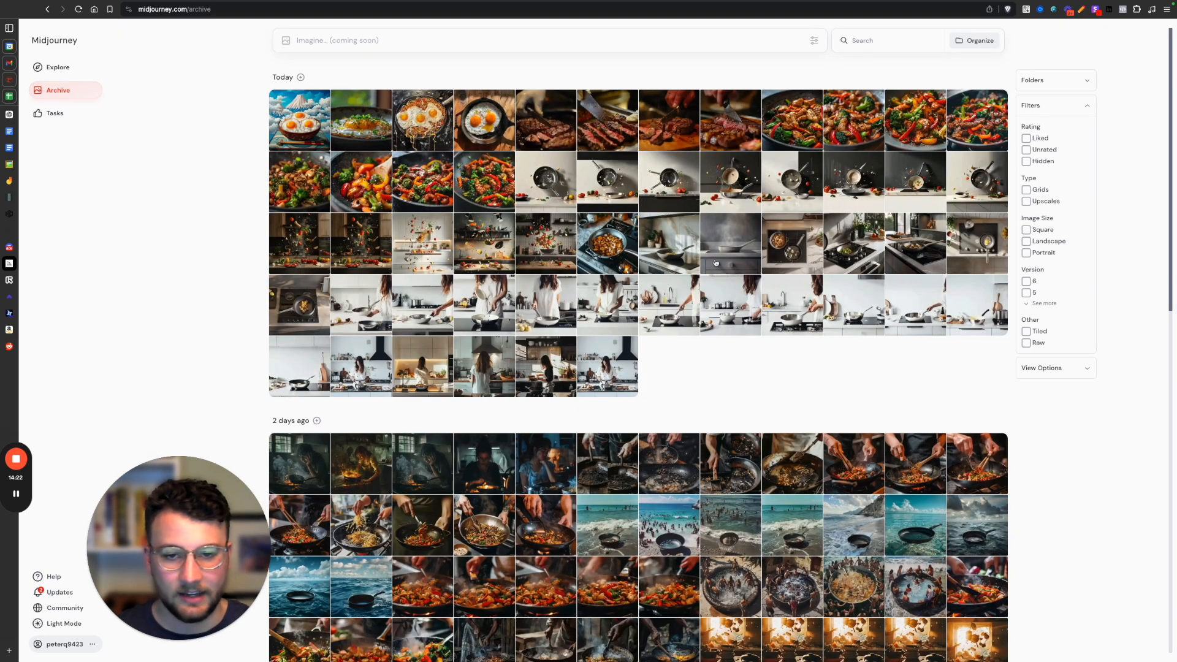
View the flying-food images set in the white kitchen and in the dark-shelved, tiled kitchen, checking their shared prompt.
{"action": "left_click", "coordinate": [410, 252]}
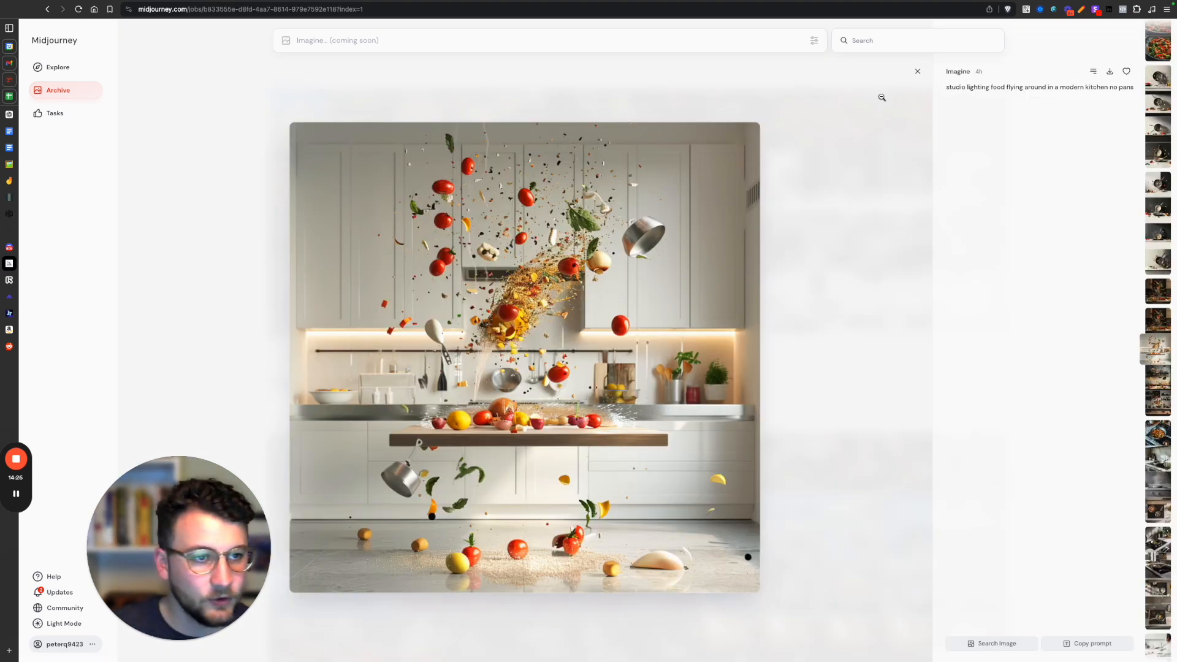
{"action": "left_click", "coordinate": [915, 72]}
{"action": "left_click", "coordinate": [566, 239]}
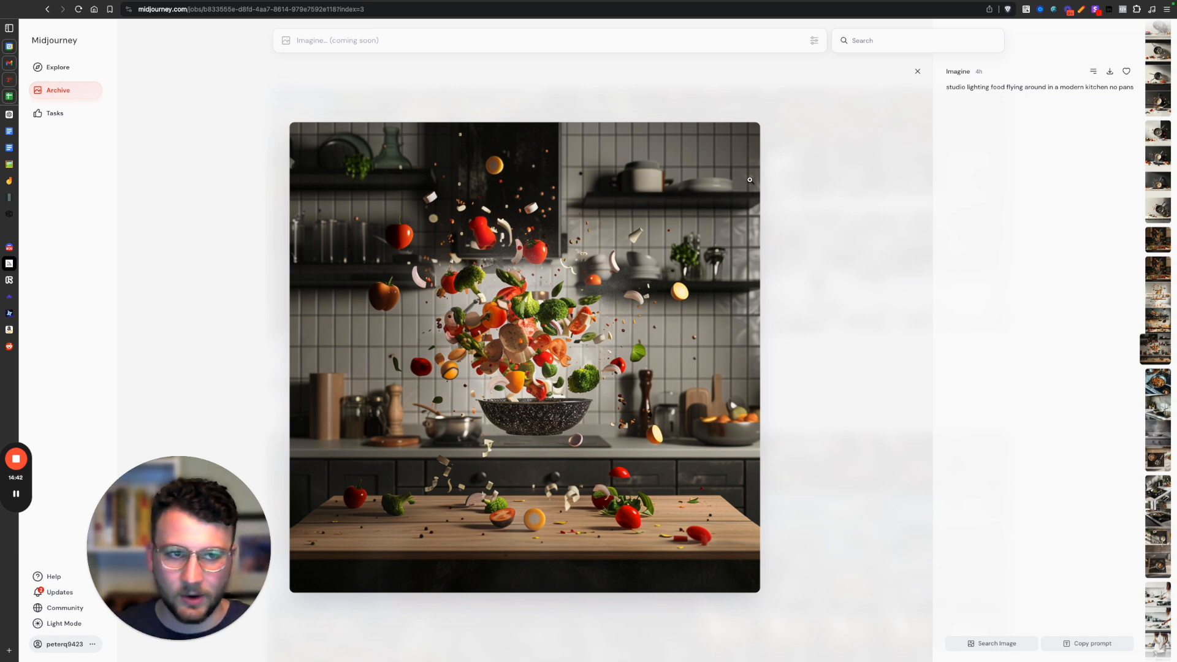
{"action": "left_click", "coordinate": [917, 71]}
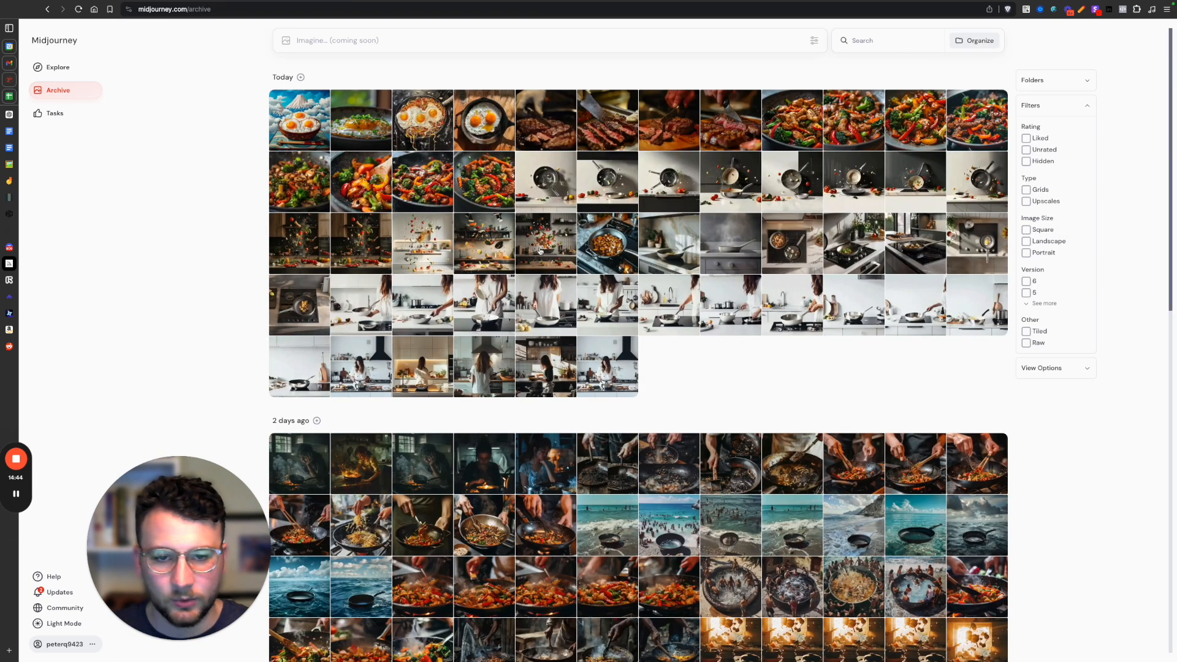
{"action": "left_click", "coordinate": [540, 250]}
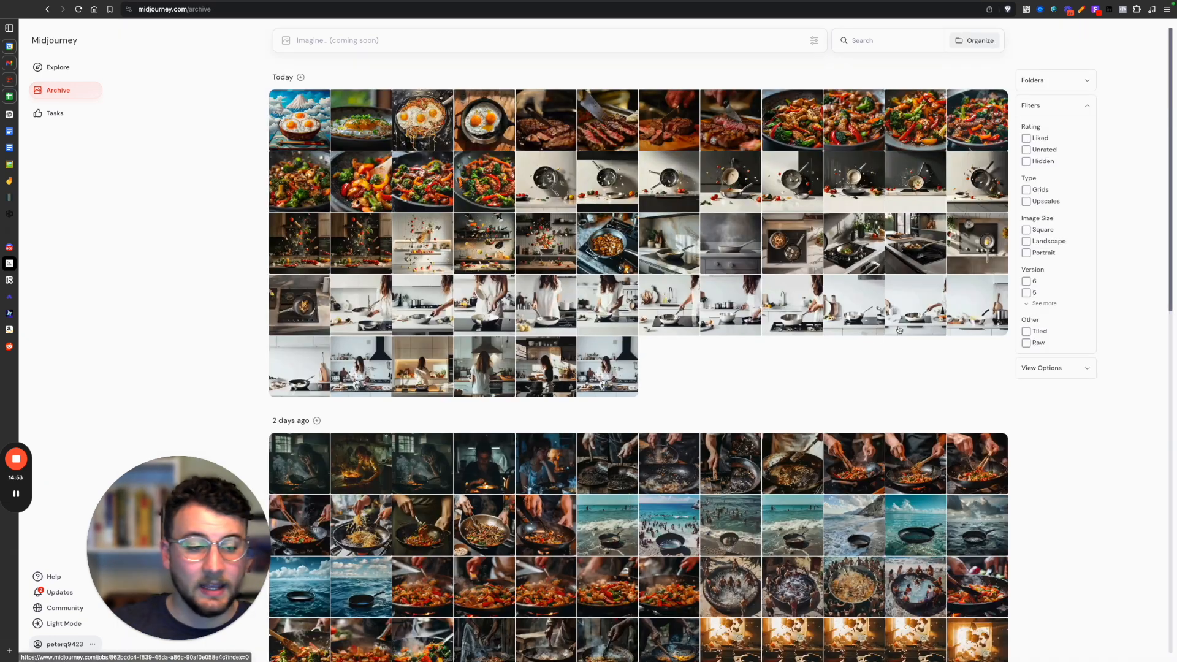
View the woman-at-the-stove image again, then compare two stir-fry close-ups made from the light gray pan prompt.
{"action": "left_click", "coordinate": [786, 315]}
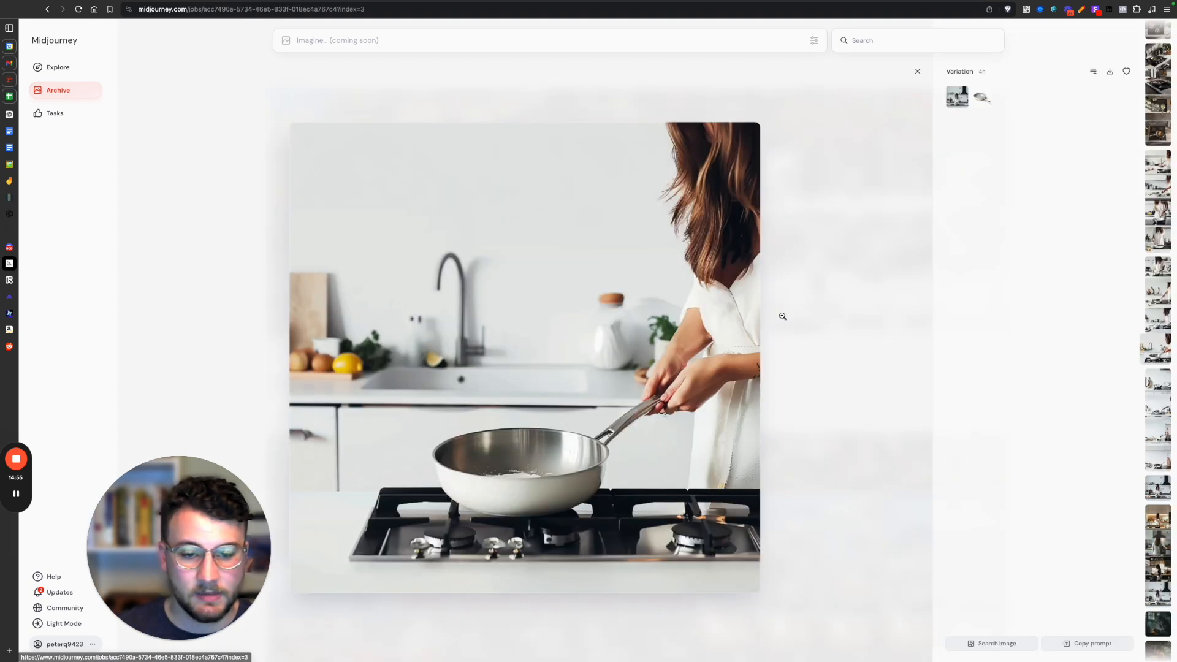
{"action": "left_click", "coordinate": [918, 71]}
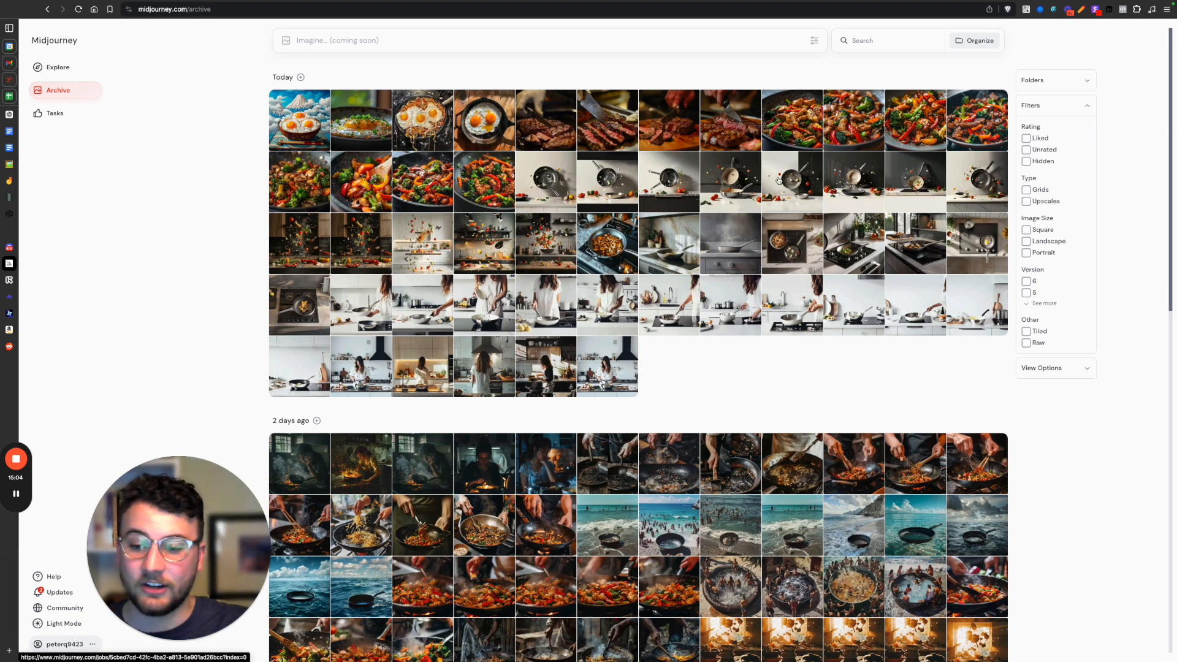
{"action": "left_click", "coordinate": [797, 128]}
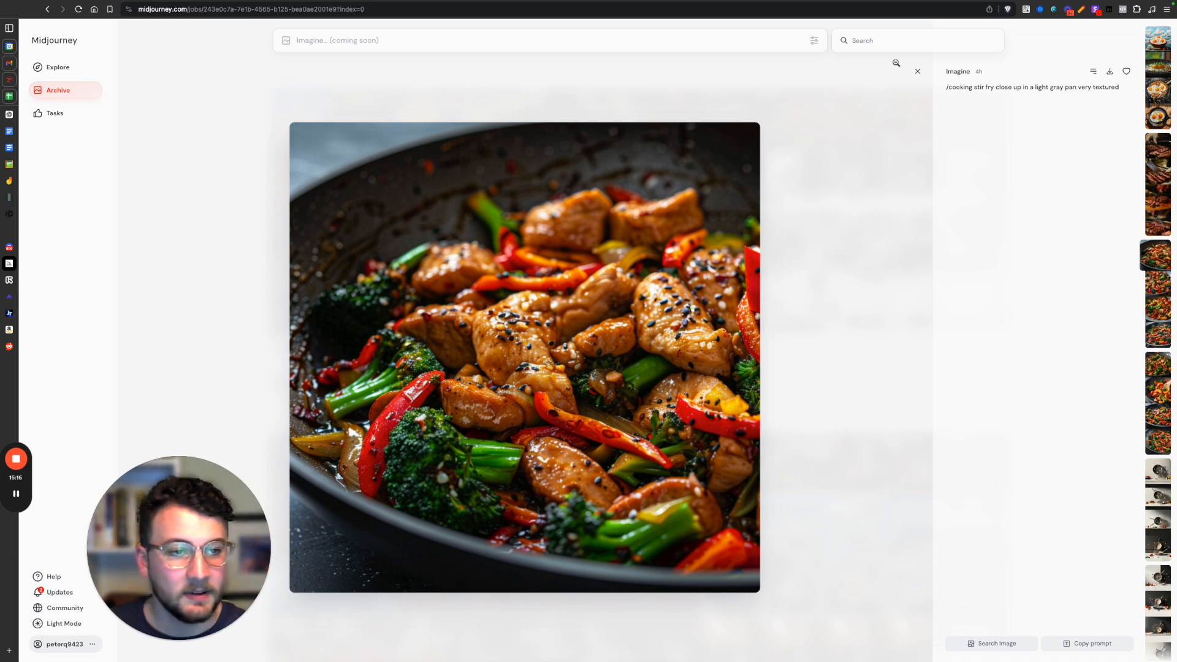
{"action": "left_click", "coordinate": [917, 71]}
{"action": "left_click", "coordinate": [934, 122]}
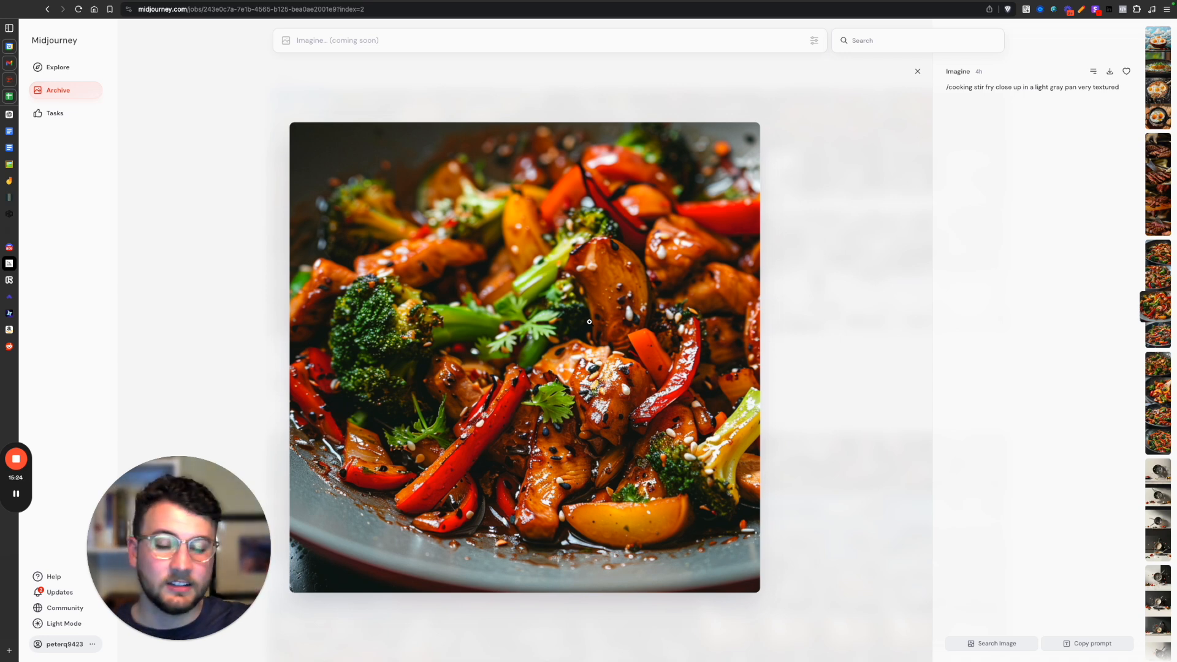
{"action": "left_click", "coordinate": [917, 71]}
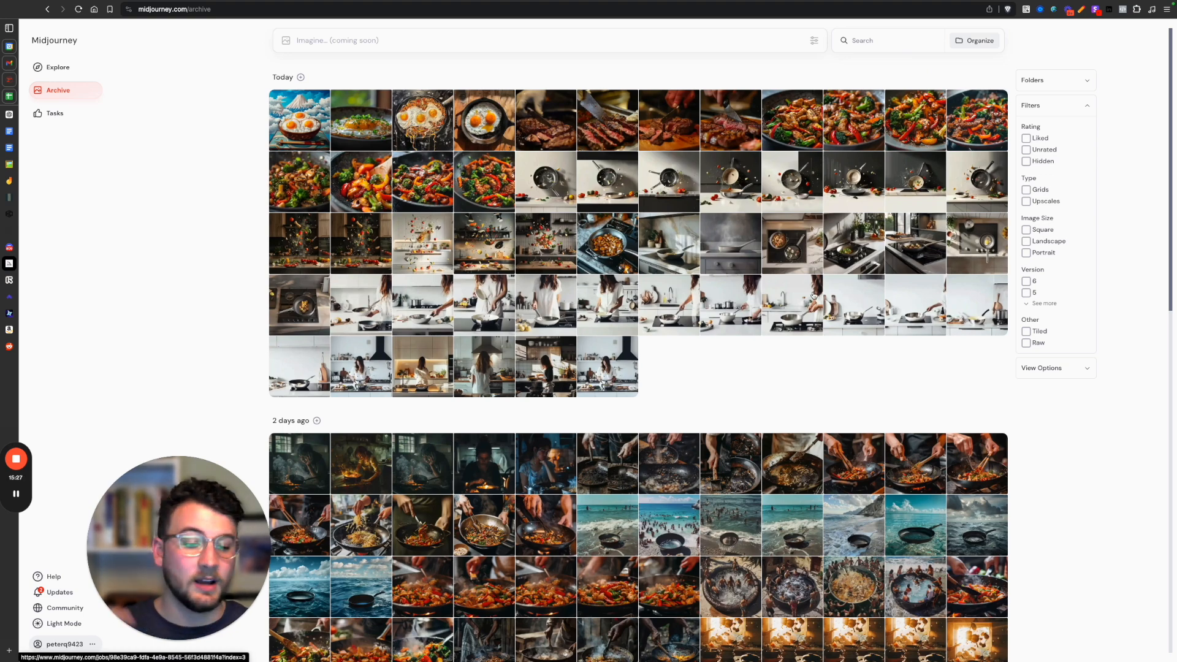
View the flying-food image in the dark-shelved kitchen again, then the fried egg close-up and its slip and slide prompt.
{"action": "left_click", "coordinate": [540, 230]}
{"action": "left_click", "coordinate": [918, 73]}
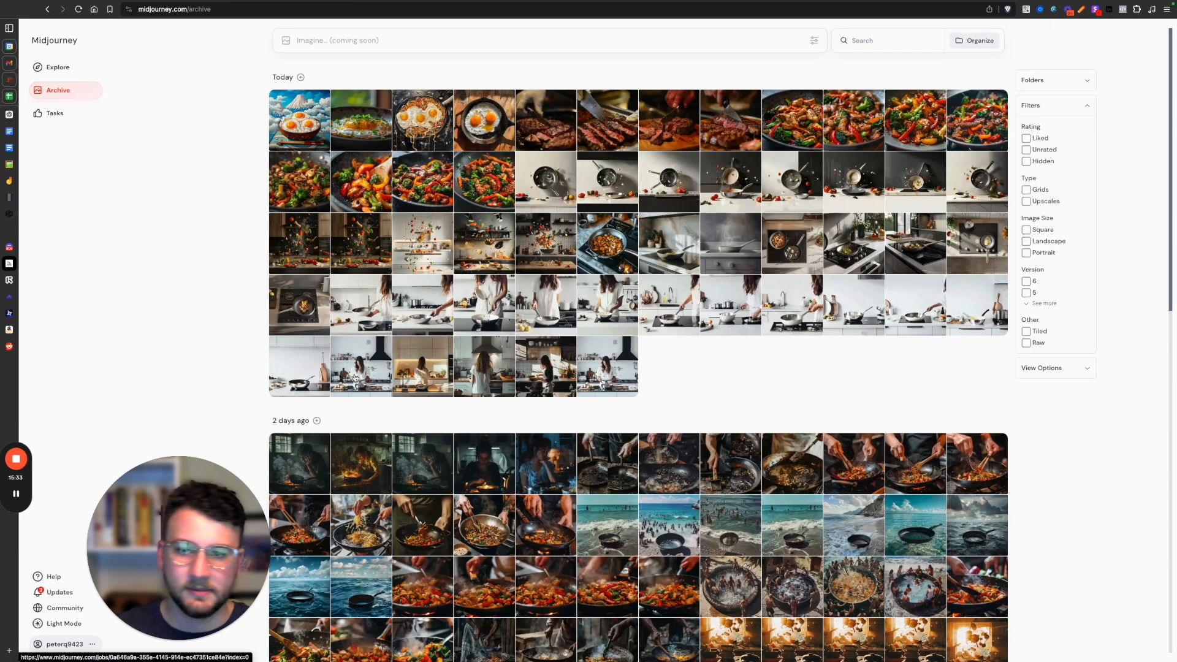
{"action": "left_click", "coordinate": [371, 123]}
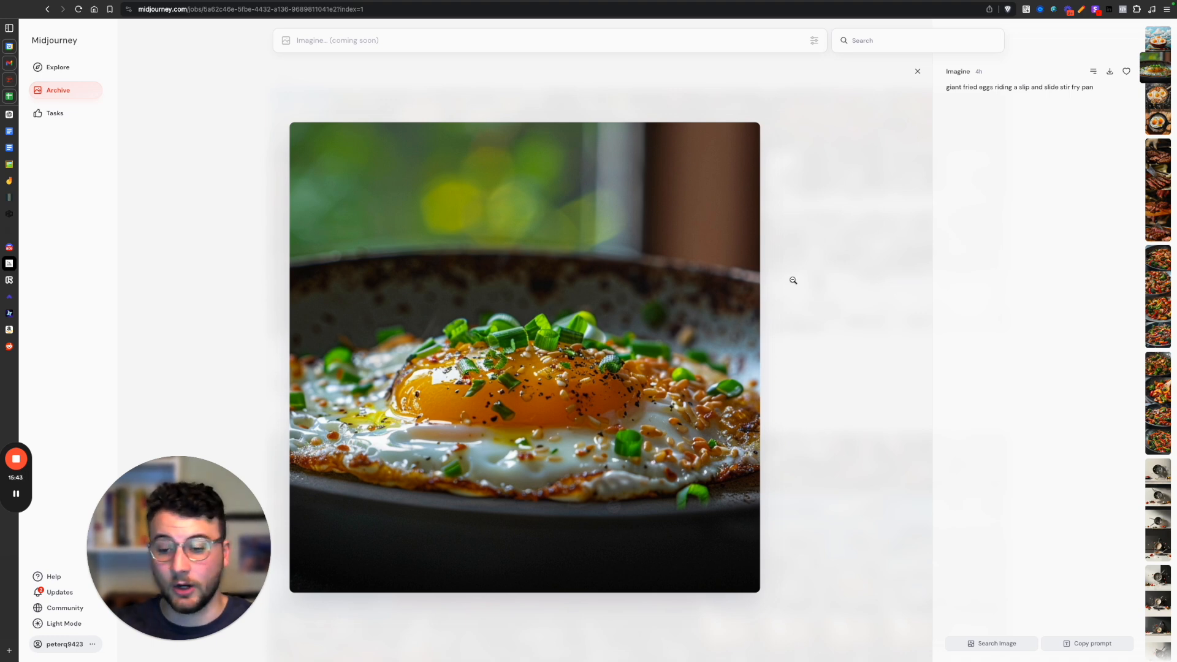
{"action": "left_click", "coordinate": [918, 72]}
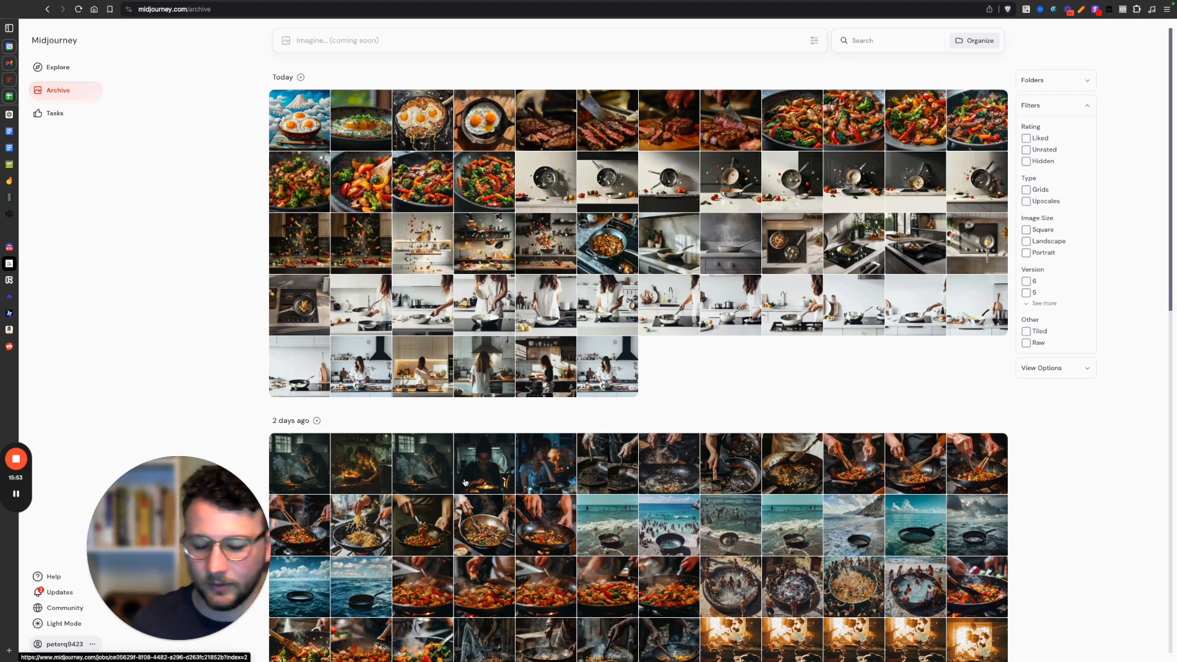
View the archive image of a frustrated person cooking in a dimly lit kitchen, then switch to Runway to watch its burning-food clip.
{"action": "left_click", "coordinate": [292, 456]}
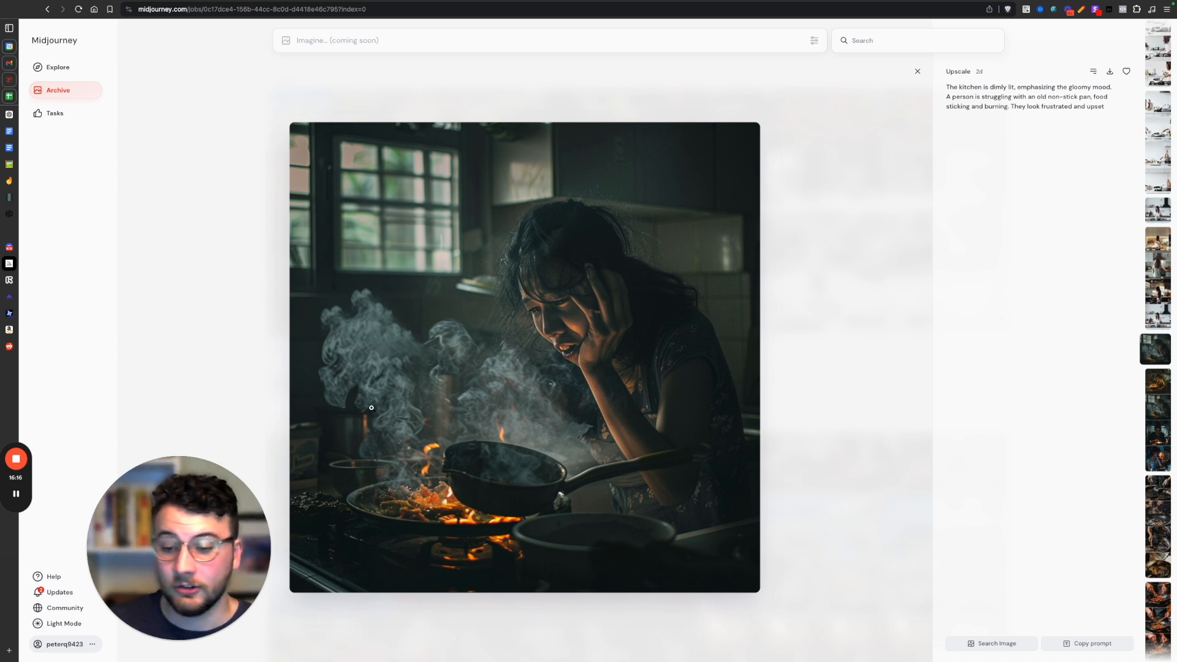
{"action": "left_click", "coordinate": [26, 283]}
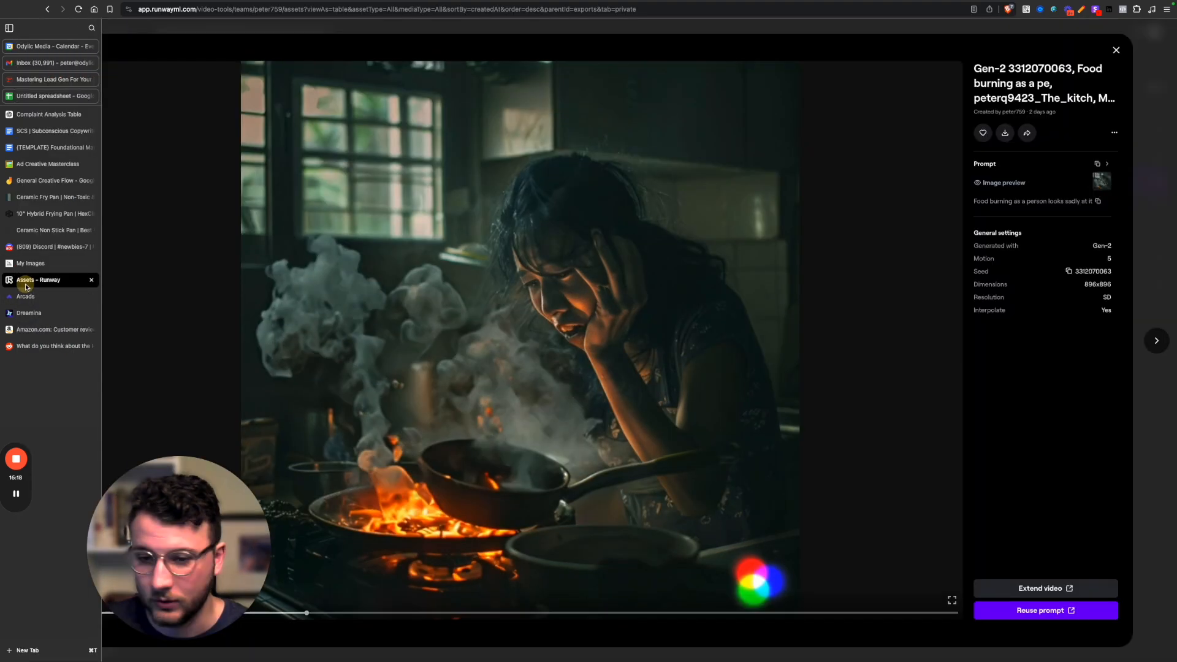
{"action": "left_click_drag", "start_coordinate": [218, 550], "coordinate": [221, 483]}
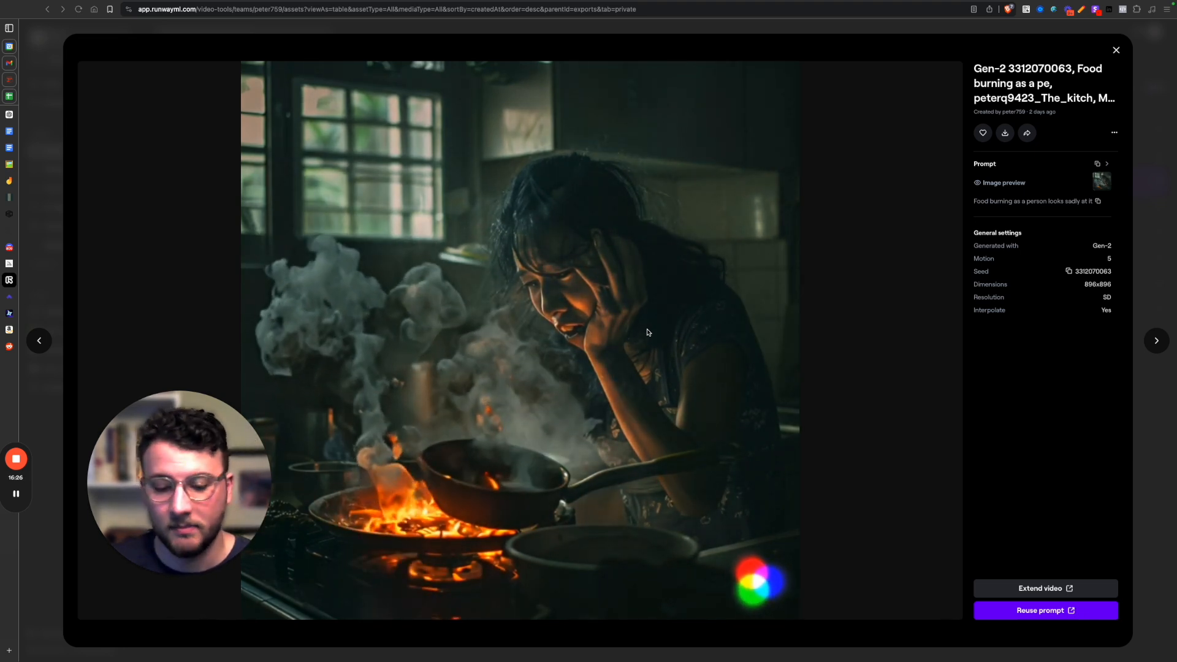
{"action": "left_click_drag", "start_coordinate": [207, 494], "coordinate": [156, 297]}
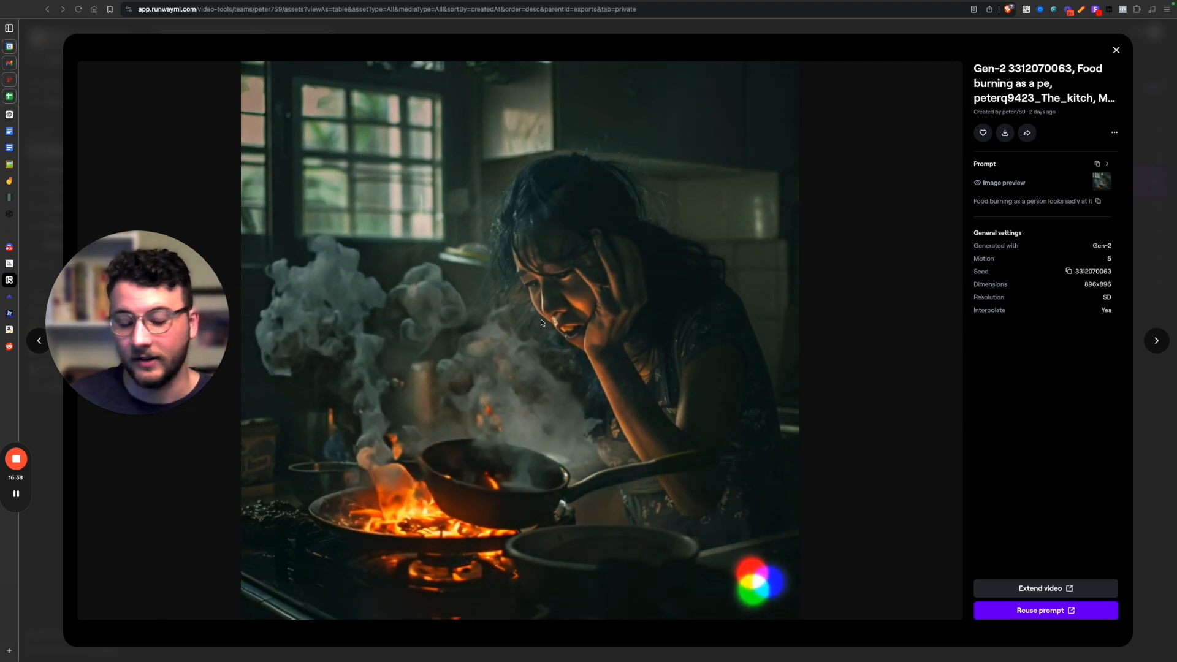
{"action": "left_click_drag", "start_coordinate": [177, 366], "coordinate": [179, 462]}
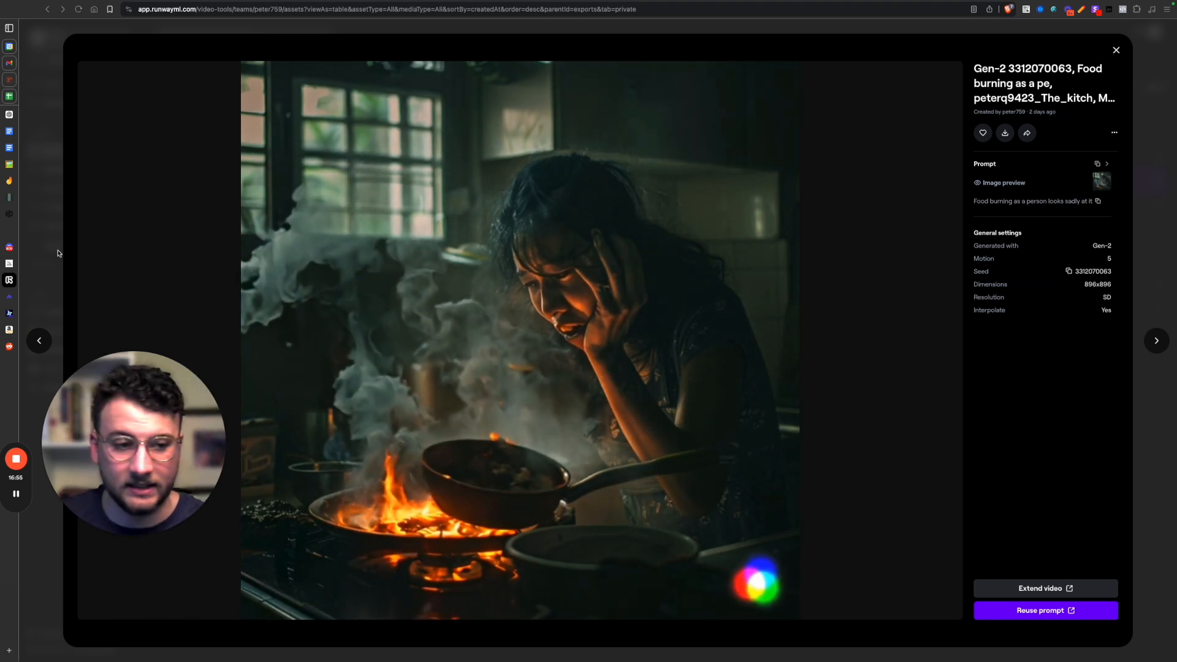
Glance at the Arcads script, then switch to ChatGPT and find the non-stick pan video script that includes a call to action.
{"action": "left_click", "coordinate": [7, 299]}
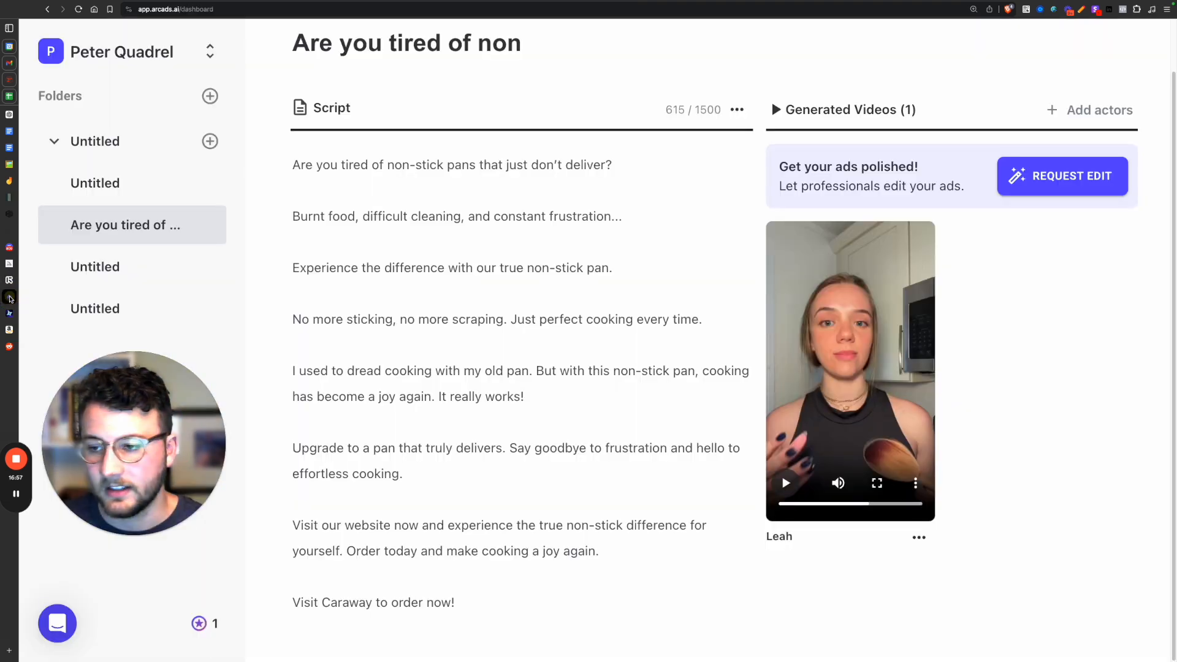
{"action": "left_click", "coordinate": [27, 261]}
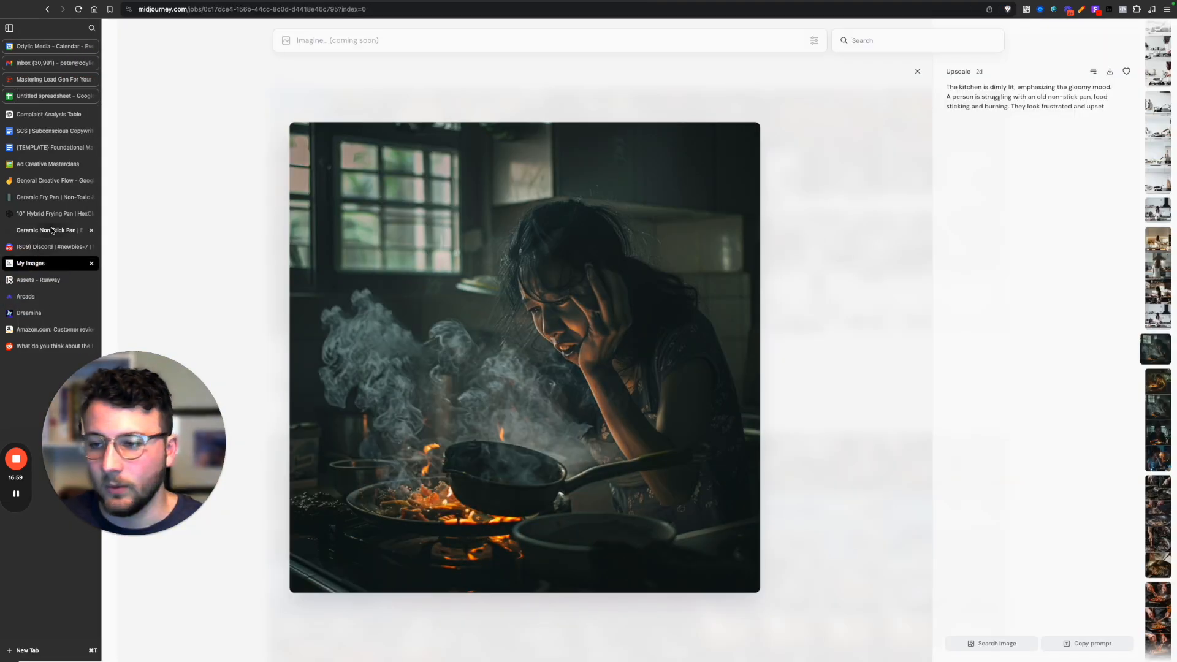
{"action": "left_click", "coordinate": [66, 114]}
{"action": "scroll", "coordinate": [722, 484], "scroll_direction": "down", "scroll_amount": 15}
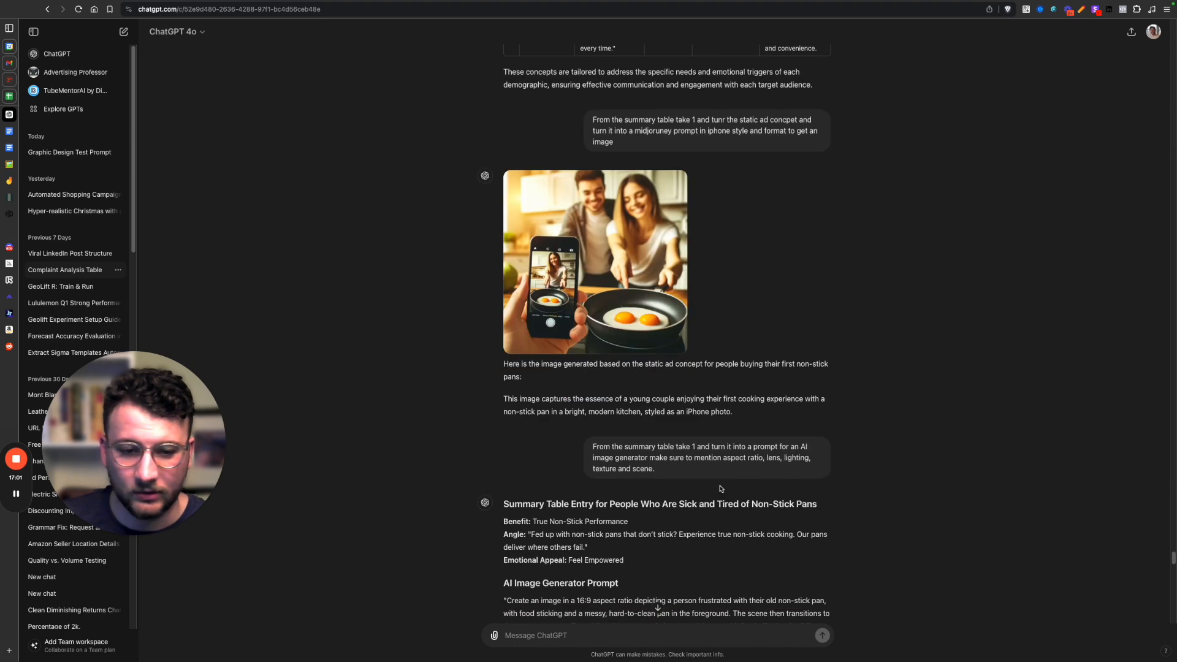
{"action": "scroll", "coordinate": [722, 484], "scroll_direction": "down", "scroll_amount": 6}
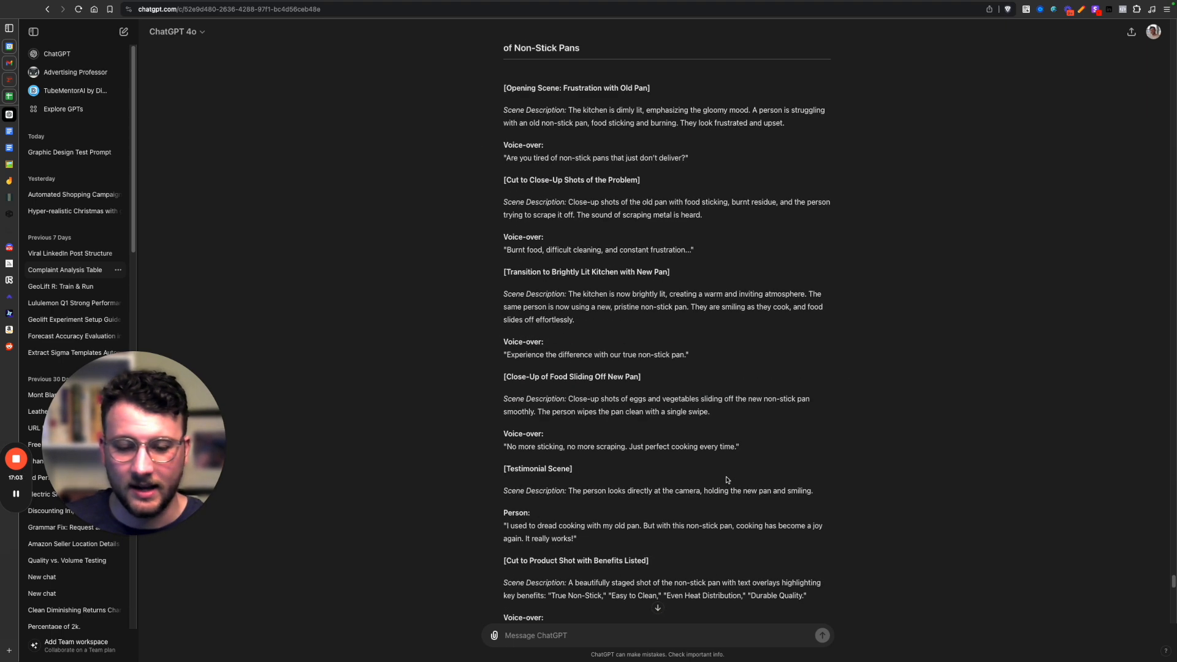
{"action": "scroll", "coordinate": [737, 369], "scroll_direction": "up", "scroll_amount": 5}
{"action": "scroll", "coordinate": [685, 329], "scroll_direction": "up", "scroll_amount": 2}
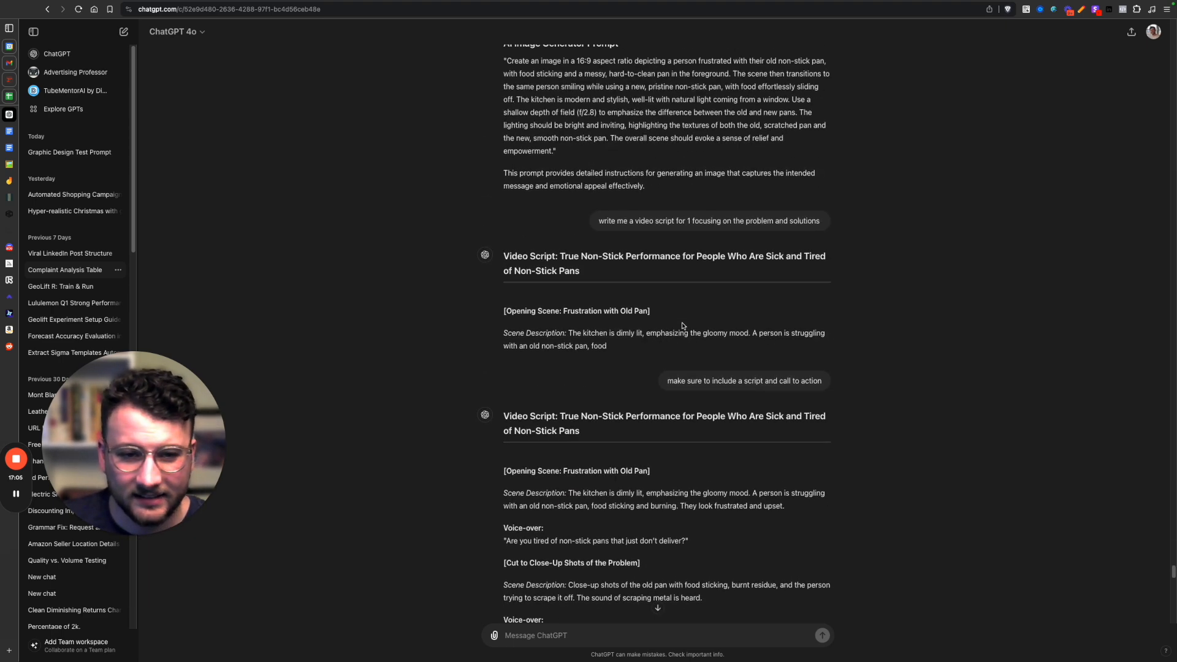
{"action": "scroll", "coordinate": [628, 254], "scroll_direction": "down", "scroll_amount": 4}
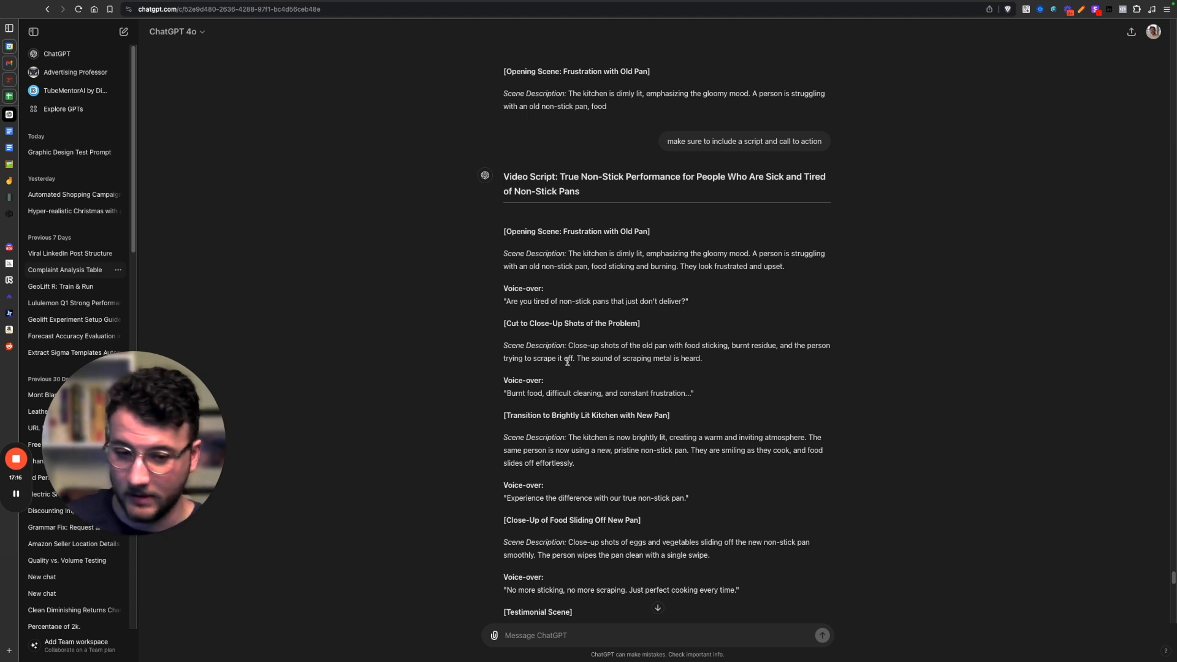
Highlight the scene descriptions of the opening frustration scene and the close-up problem shots in the video script.
{"action": "left_click_drag", "start_coordinate": [508, 258], "coordinate": [743, 275]}
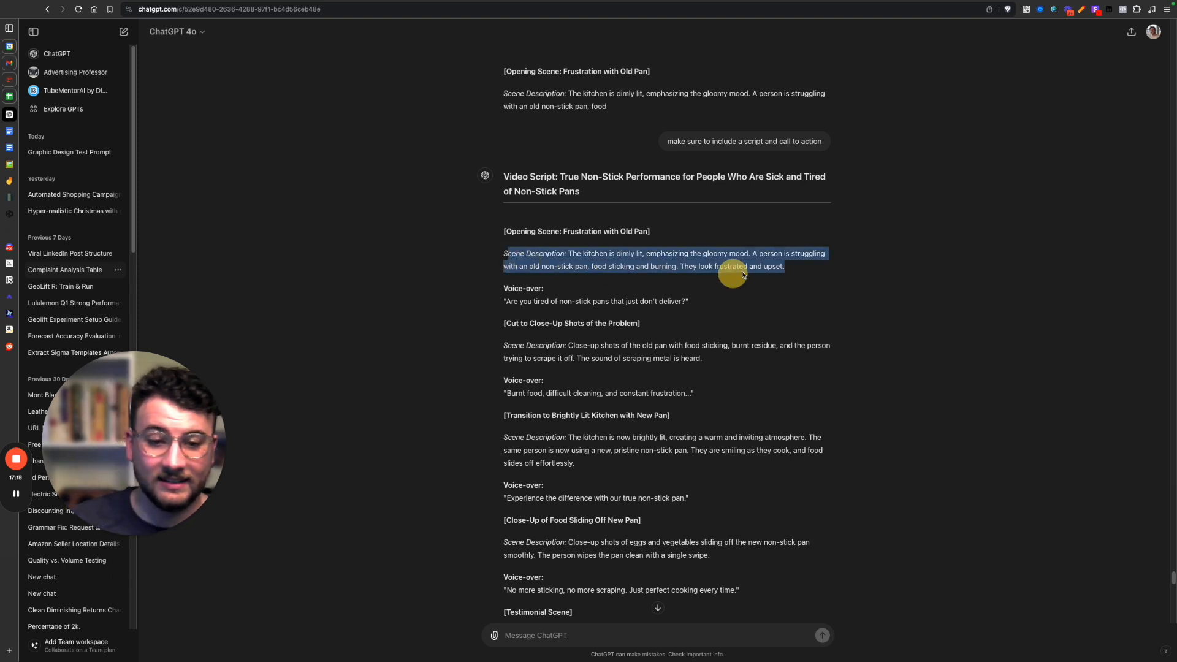
{"action": "left_click_drag", "start_coordinate": [443, 306], "coordinate": [819, 318]}
{"action": "left_click", "coordinate": [814, 318]}
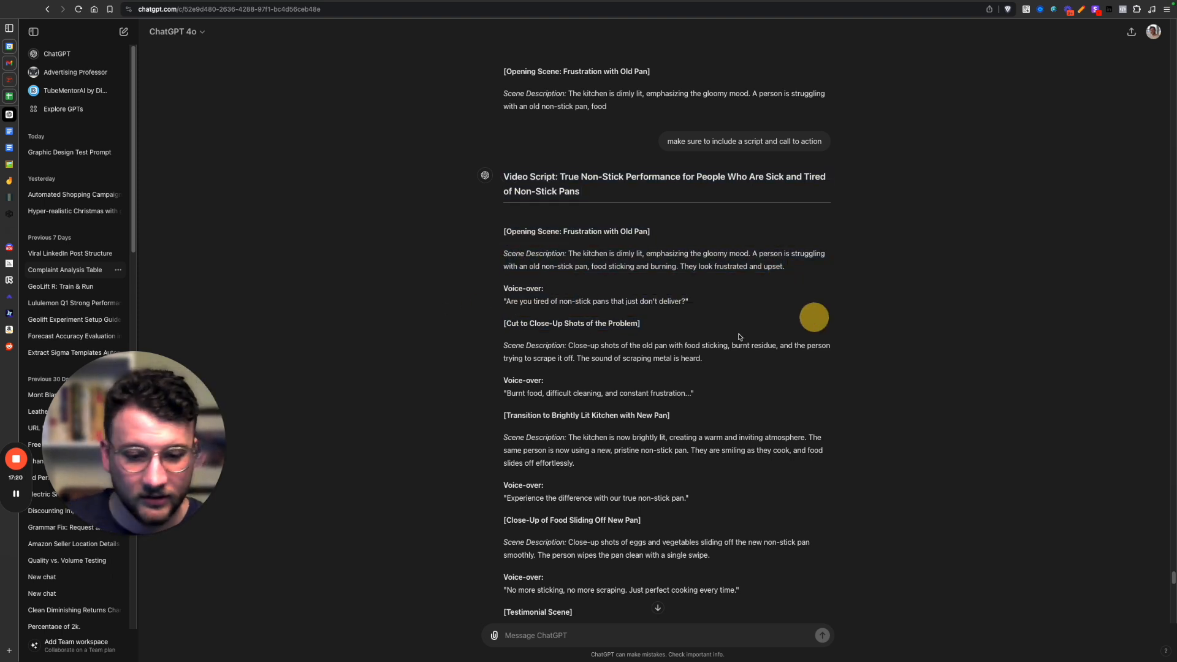
{"action": "left_click_drag", "start_coordinate": [473, 356], "coordinate": [630, 356]}
{"action": "left_click", "coordinate": [674, 357]}
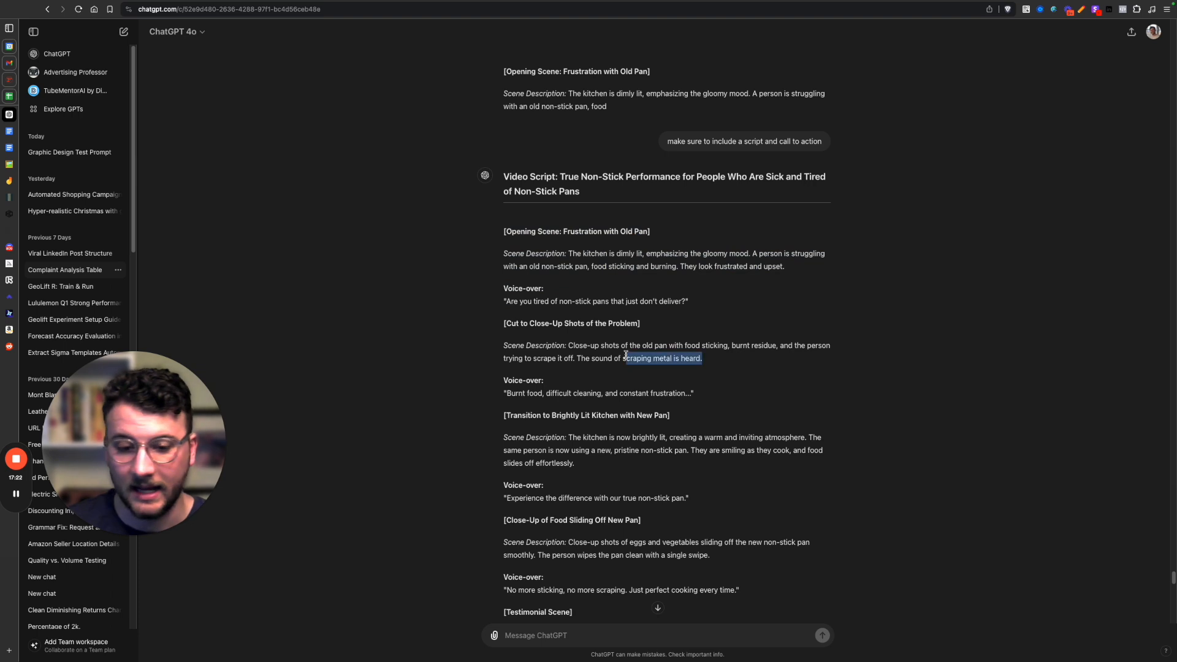
{"action": "left_click", "coordinate": [594, 335]}
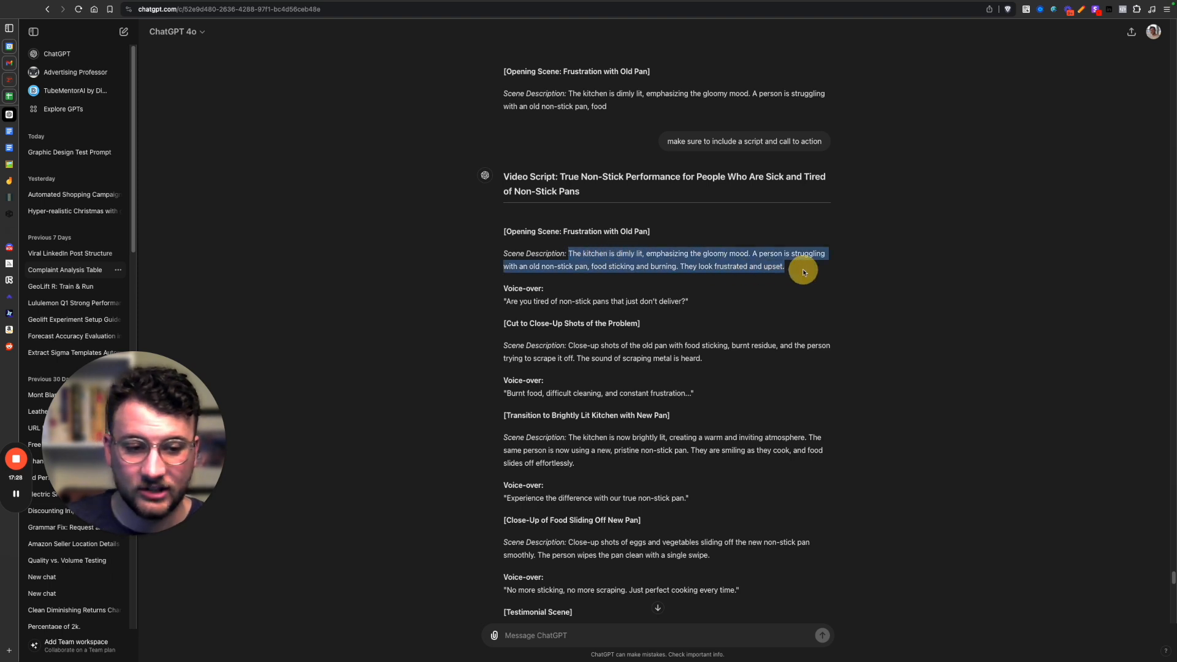
Compare the opening scene's Midjourney image with its animated Runway clip.
{"action": "mouse_move", "coordinate": [21, 337]}
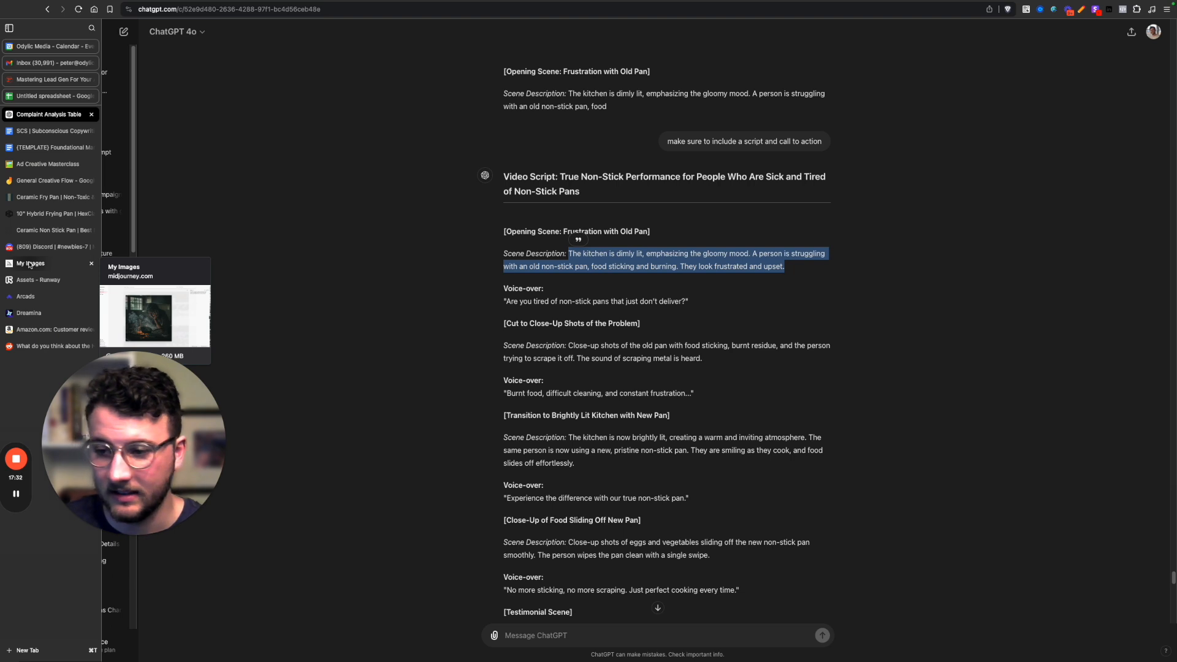
{"action": "left_click", "coordinate": [30, 264]}
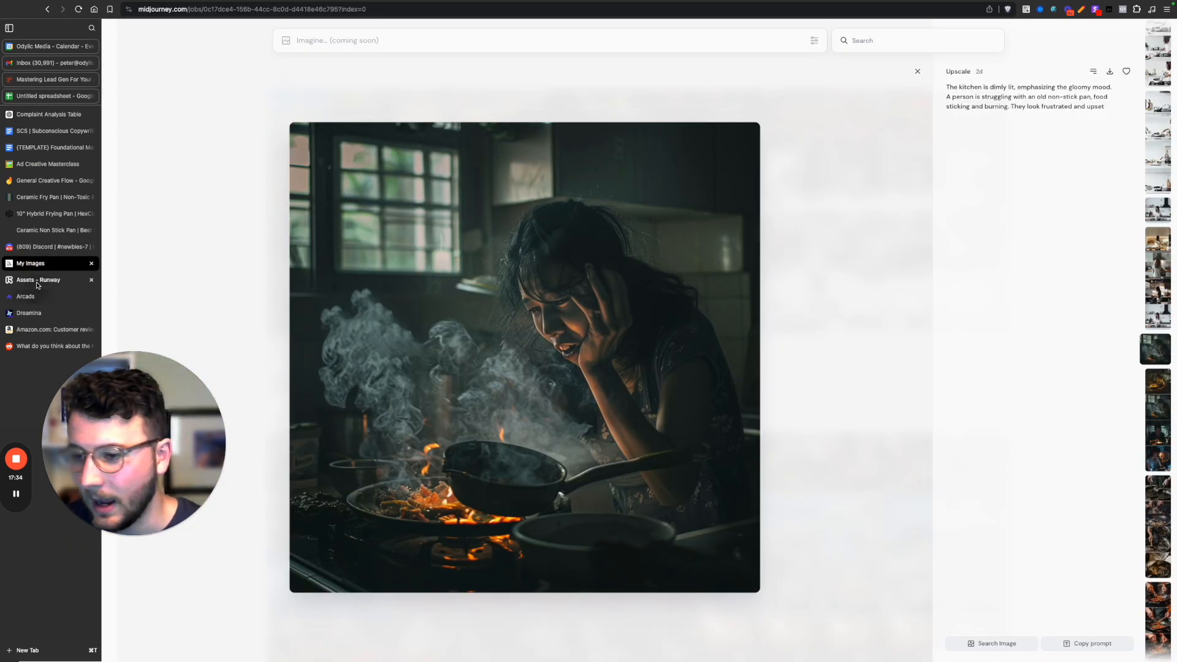
{"action": "left_click", "coordinate": [37, 281]}
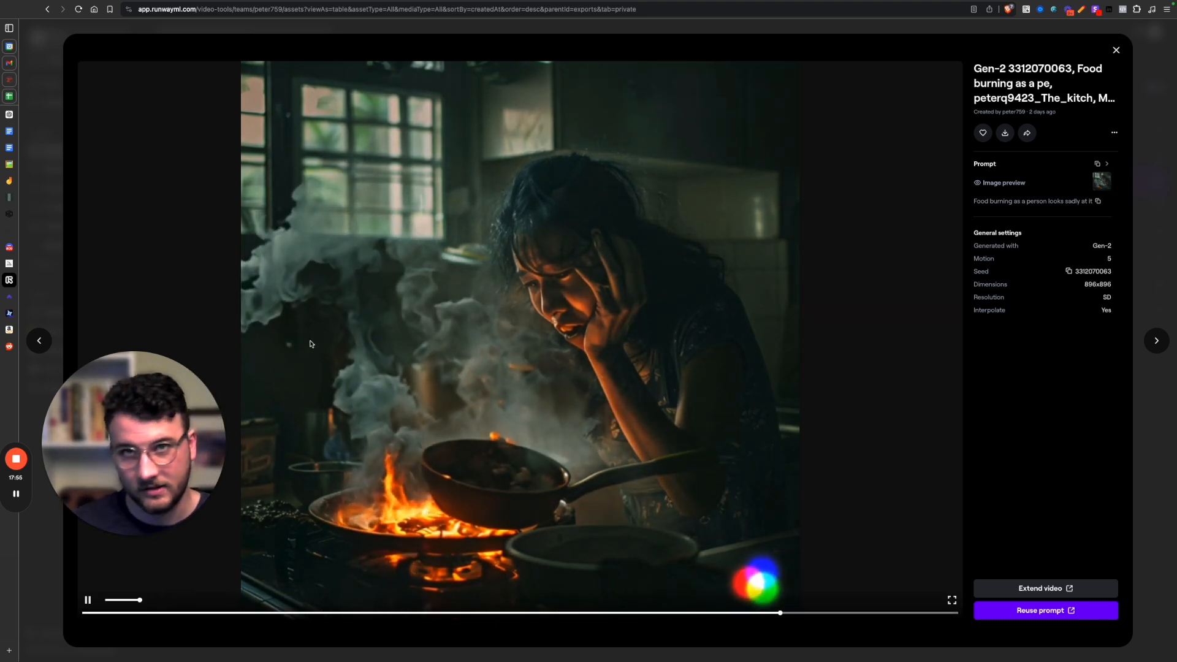
{"action": "mouse_move", "coordinate": [56, 269]}
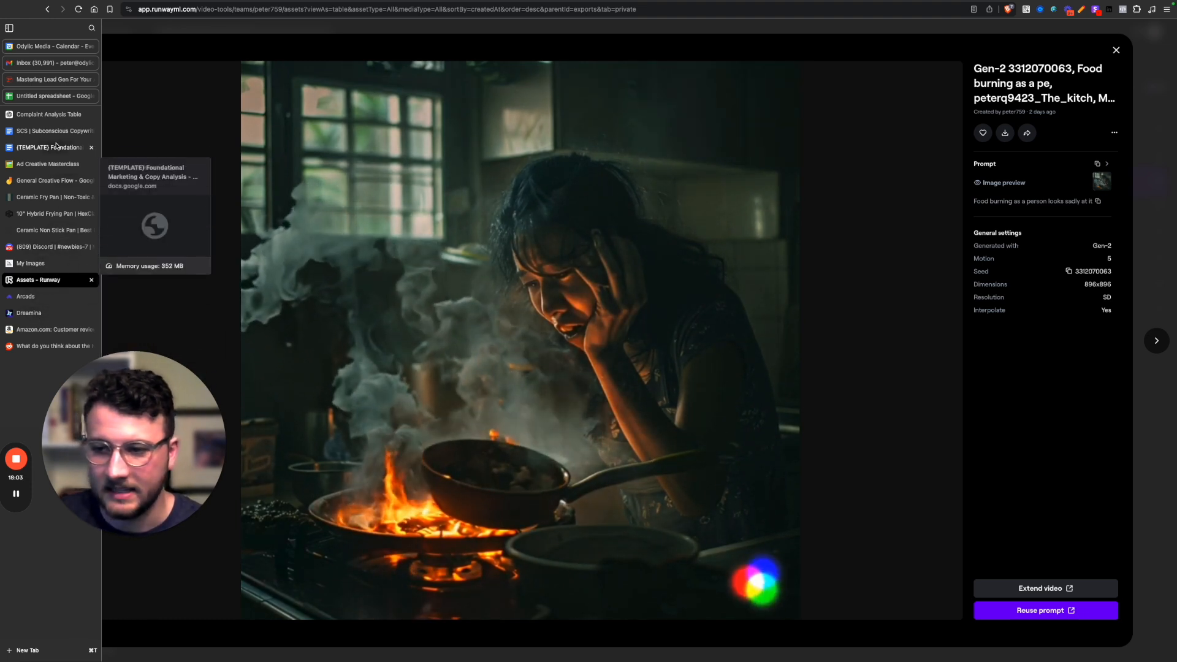
Switch to ChatGPT and review the video script's remaining scenes and voice-over lines, including the call to action.
{"action": "left_click", "coordinate": [49, 115]}
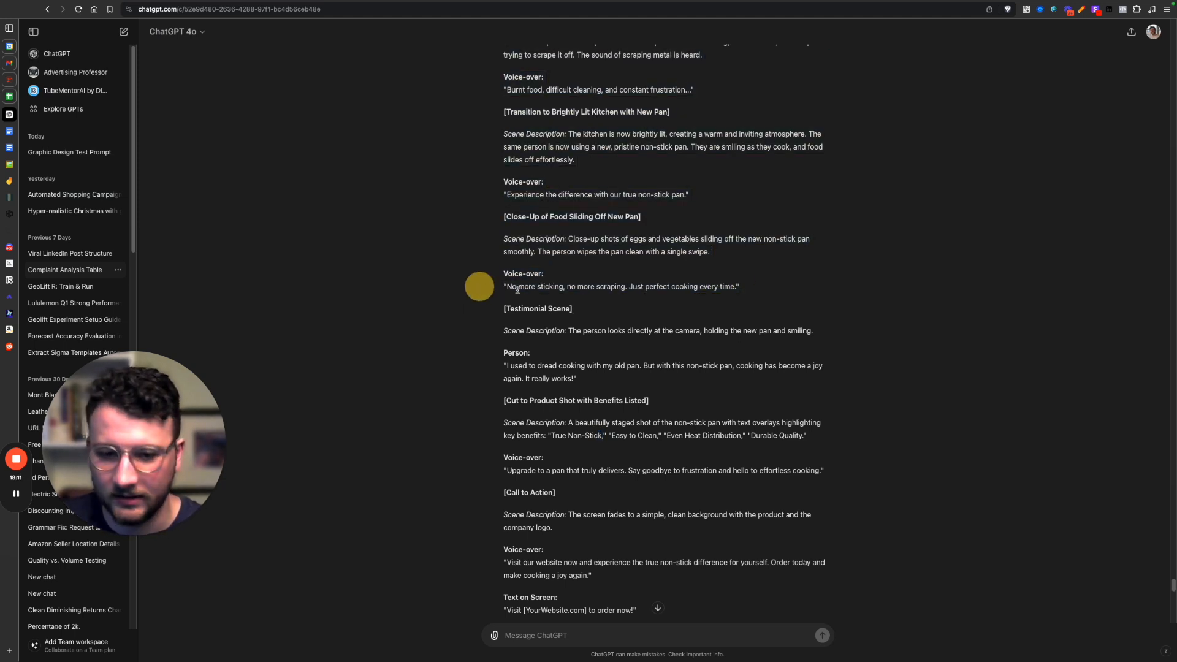
{"action": "scroll", "coordinate": [475, 294], "scroll_direction": "down", "scroll_amount": 5}
{"action": "scroll", "coordinate": [592, 413], "scroll_direction": "up", "scroll_amount": 8}
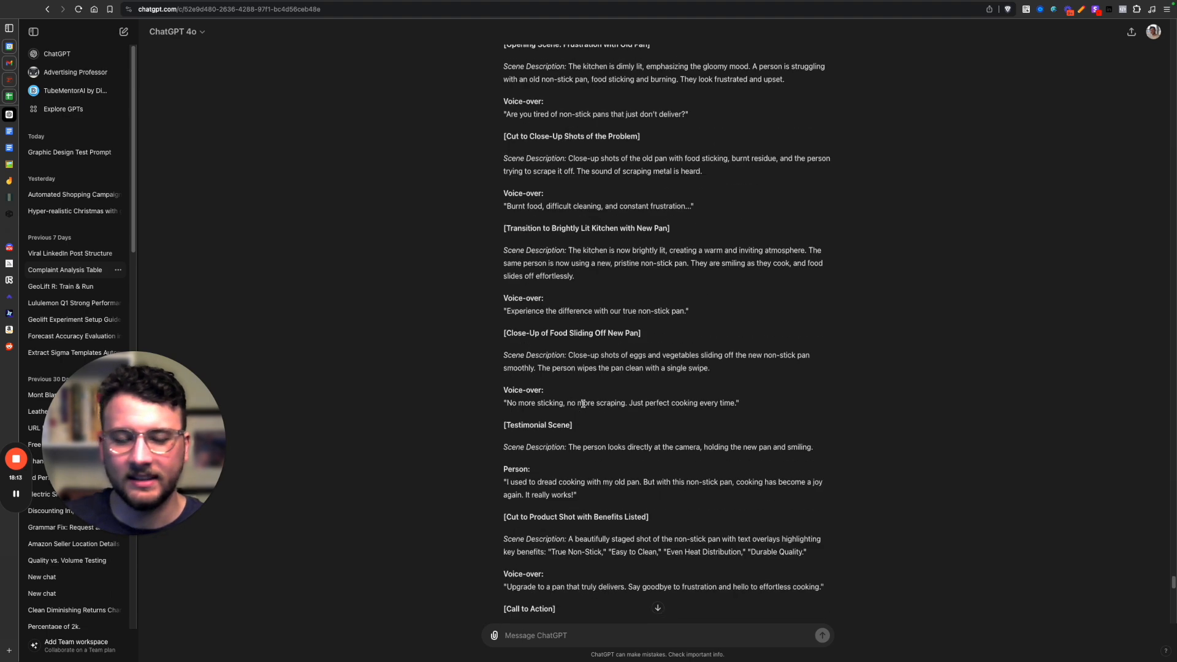
Switch to Arcads and play part of the generated actor video for the non-stick pan script, then pause it.
{"action": "mouse_move", "coordinate": [2, 280]}
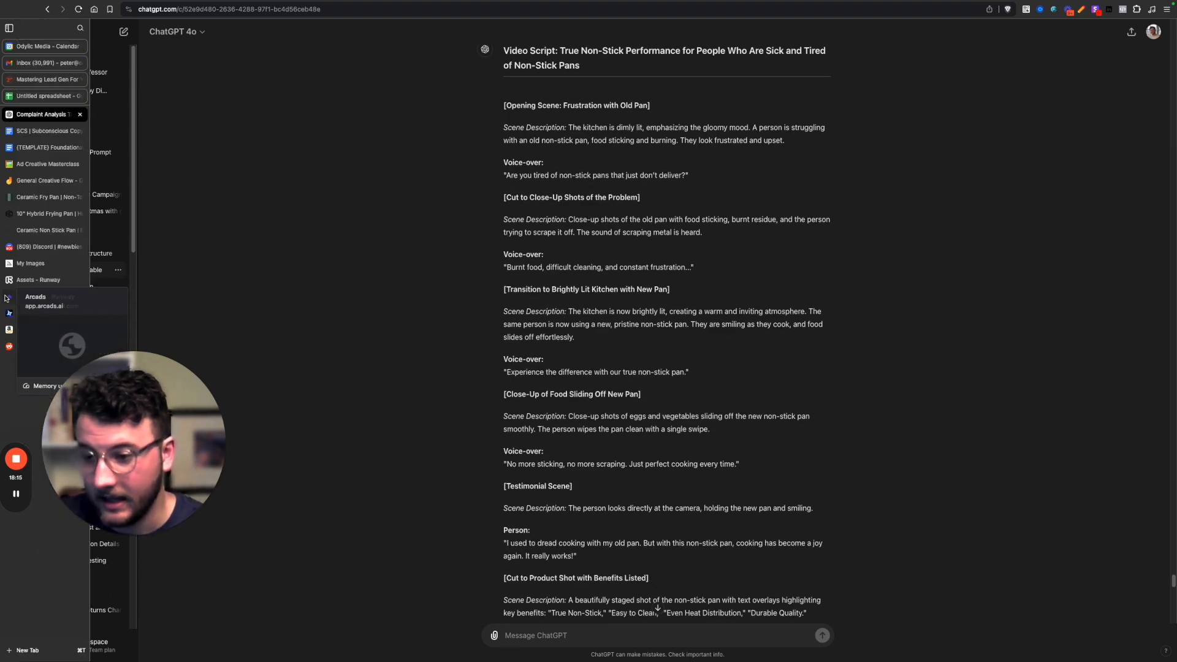
{"action": "left_click", "coordinate": [36, 296]}
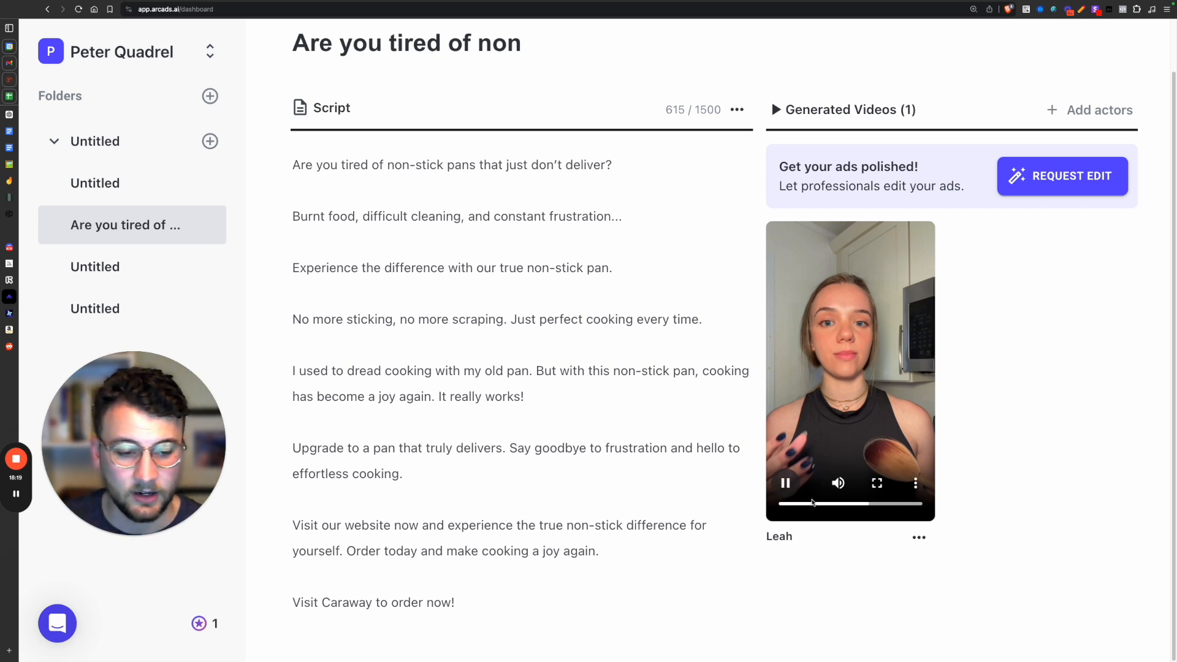
{"action": "left_click", "coordinate": [813, 503]}
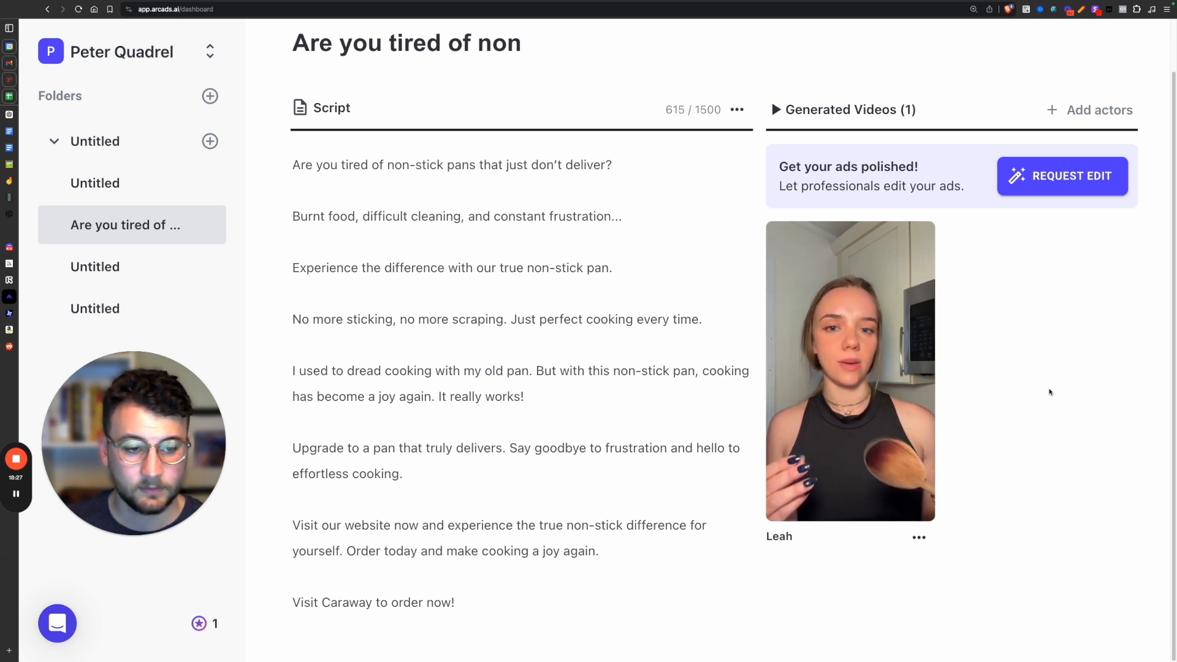
{"action": "mouse_move", "coordinate": [791, 487]}
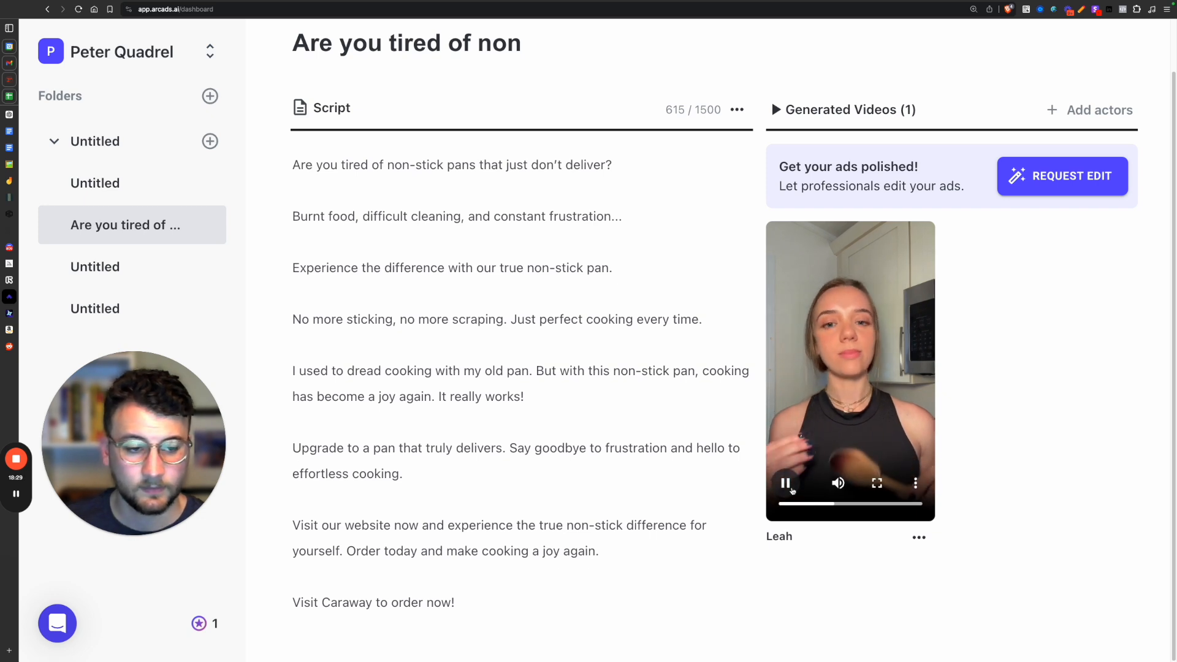
{"action": "left_click", "coordinate": [786, 484]}
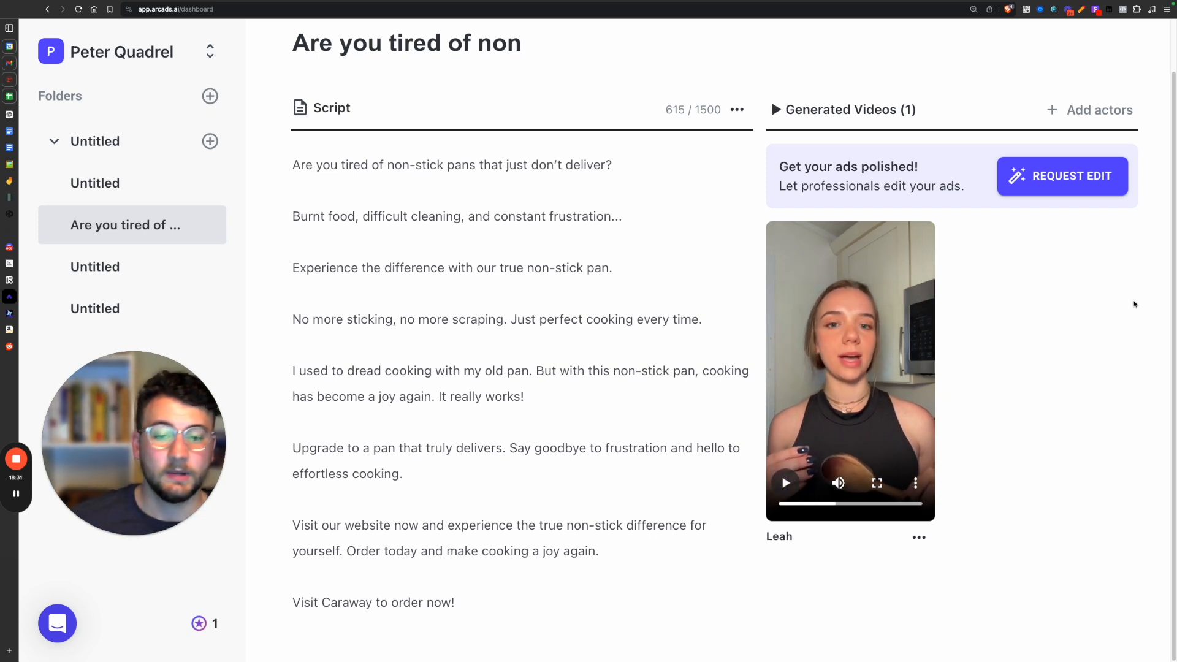
Highlight the full Arcads script, compare it with the Spoken Script in ChatGPT, and return to Arcads.
{"action": "left_click_drag", "start_coordinate": [308, 173], "coordinate": [575, 659]}
{"action": "mouse_move", "coordinate": [3, 358]}
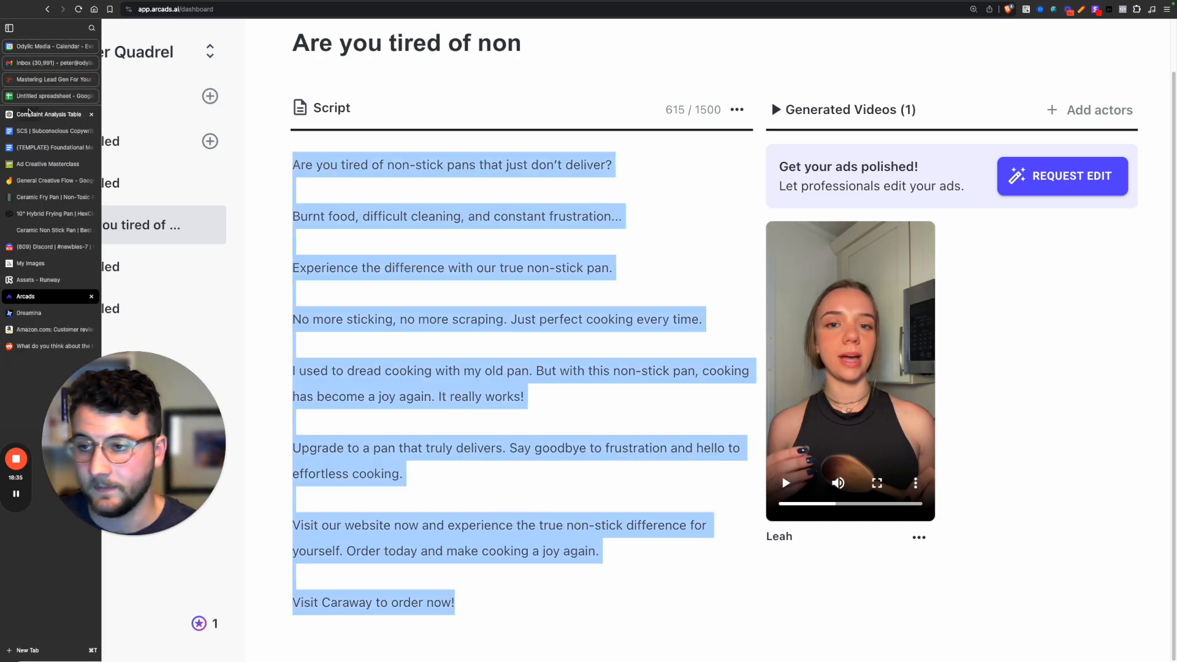
{"action": "left_click", "coordinate": [43, 114]}
{"action": "scroll", "coordinate": [668, 451], "scroll_direction": "down", "scroll_amount": 15}
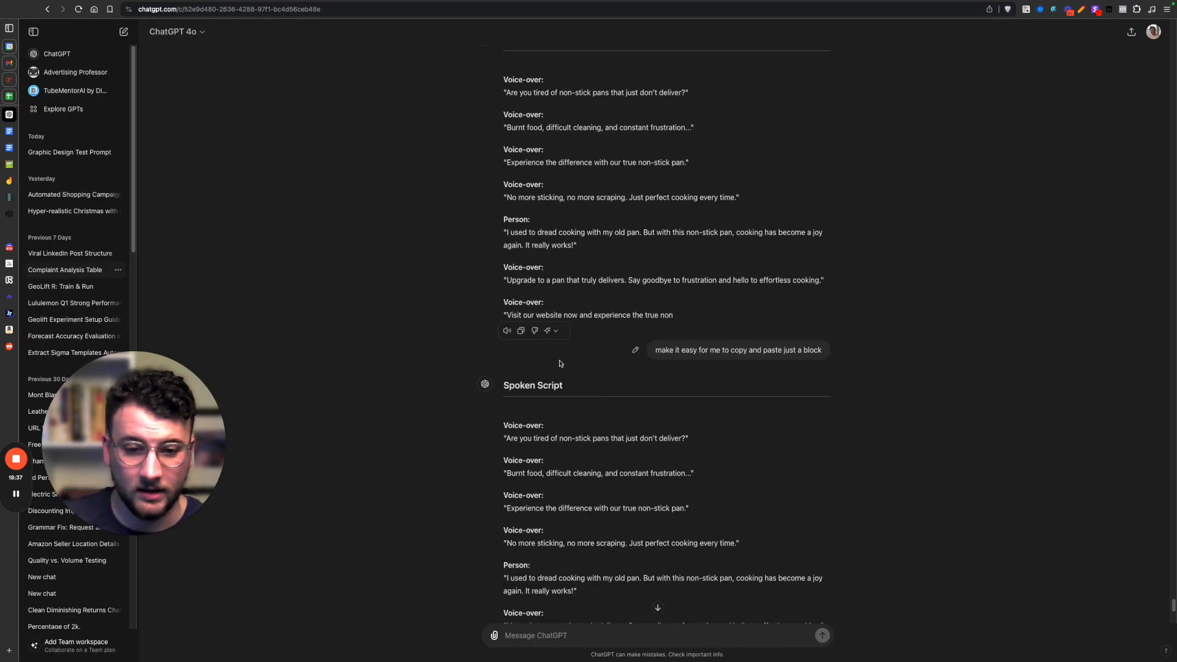
{"action": "left_click_drag", "start_coordinate": [503, 393], "coordinate": [655, 567]}
{"action": "left_click", "coordinate": [625, 535]}
{"action": "left_click_drag", "start_coordinate": [491, 389], "coordinate": [694, 541]}
{"action": "left_click", "coordinate": [532, 481]}
{"action": "left_click", "coordinate": [9, 296]}
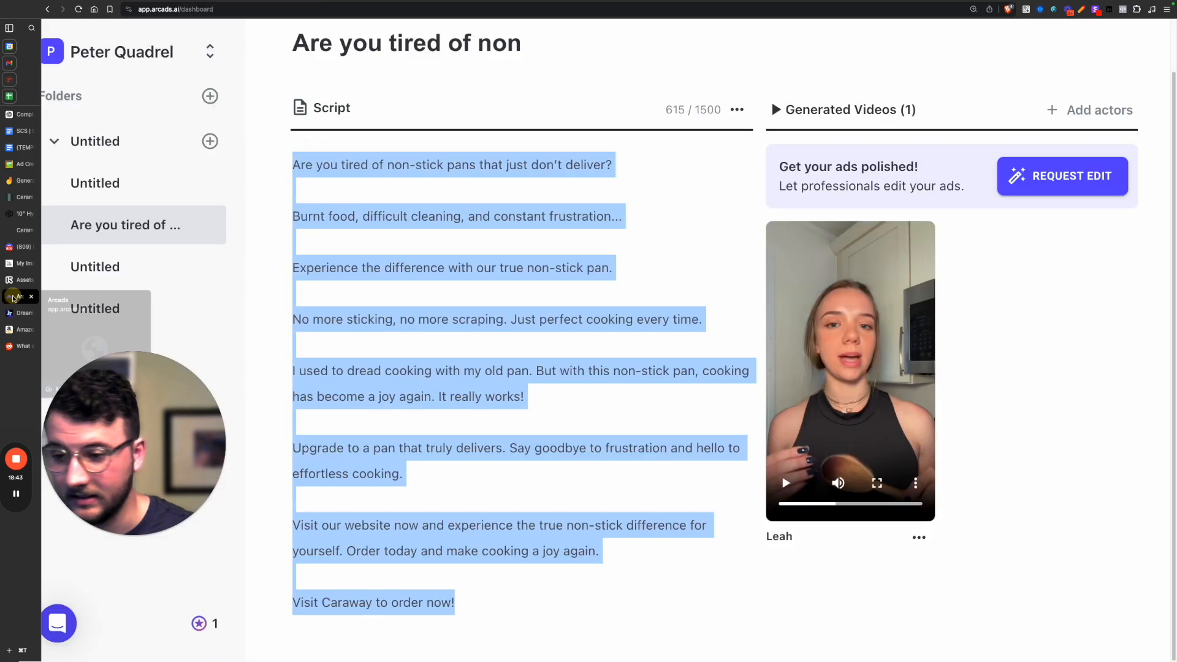
{"action": "left_click", "coordinate": [651, 384]}
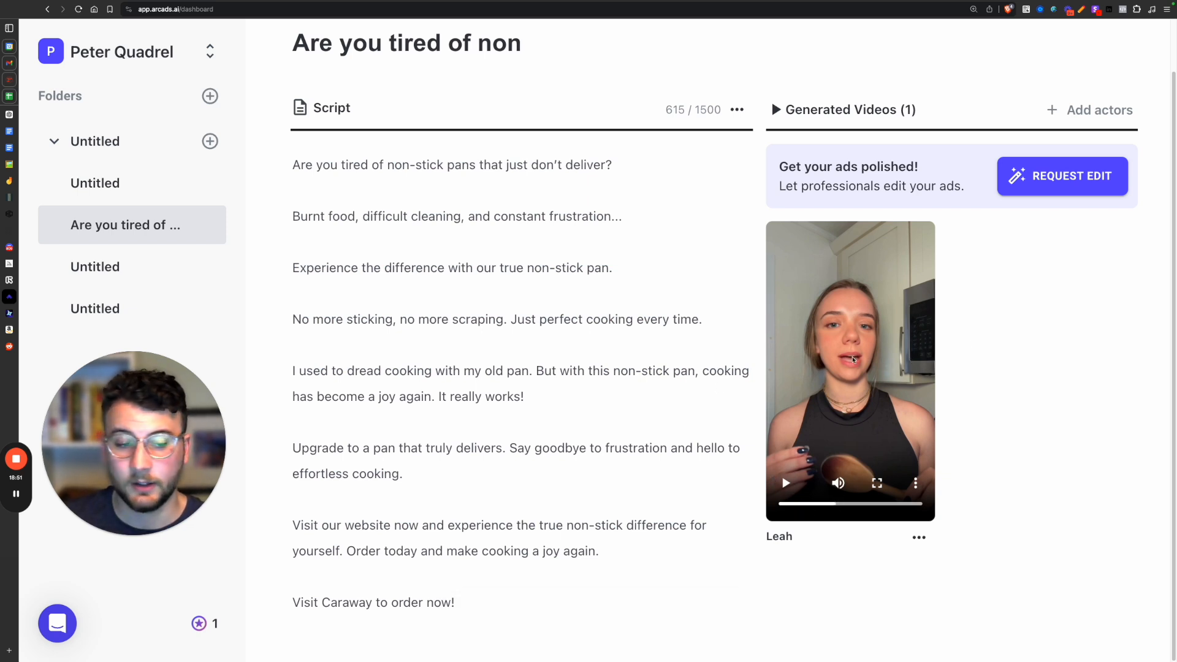
View the burning-food clip in Runway and the generated pan-on-stove-top images in Dreamina, then return to the Arcads video.
{"action": "left_click", "coordinate": [37, 279]}
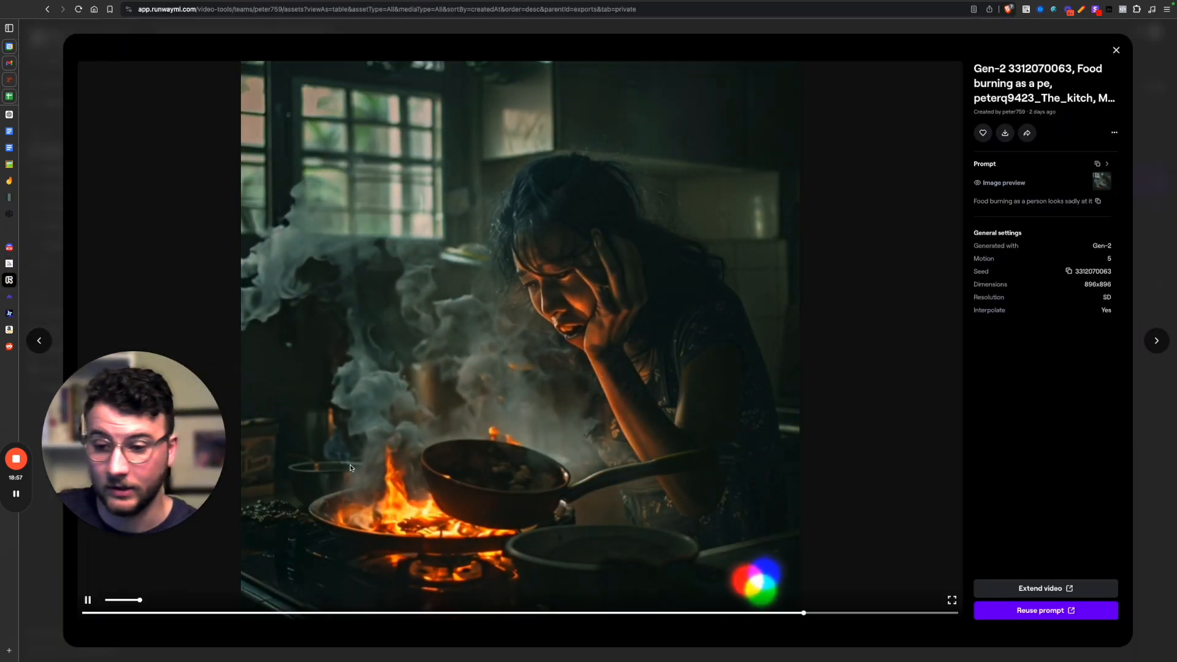
{"action": "mouse_move", "coordinate": [2, 312]}
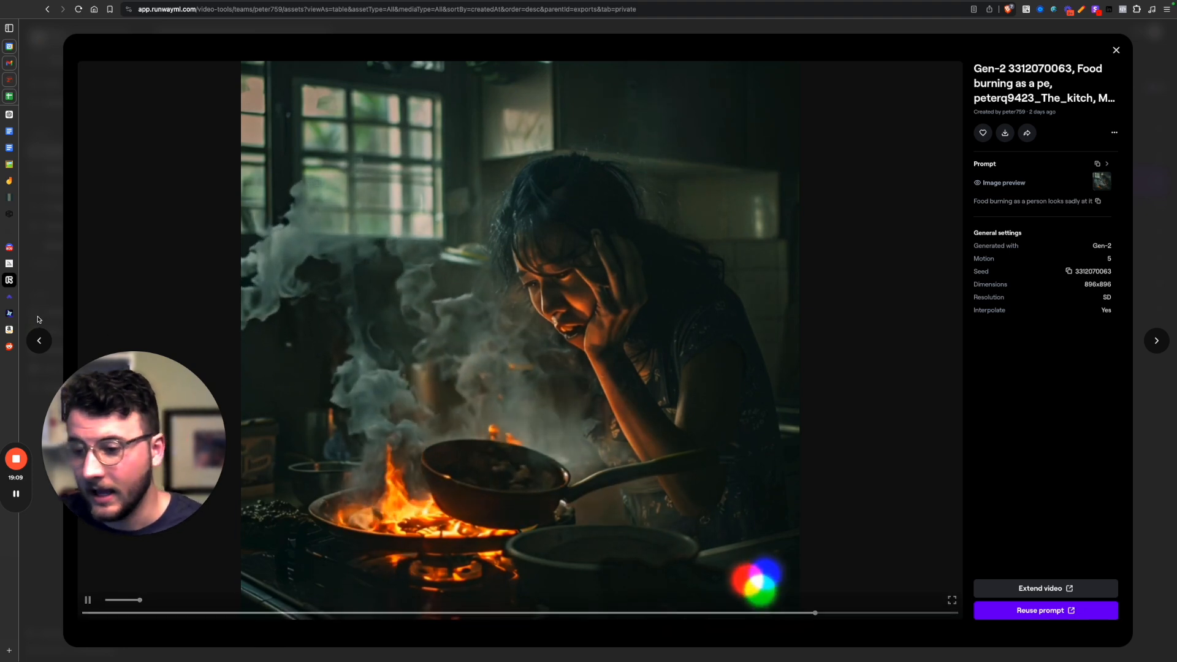
{"action": "left_click", "coordinate": [15, 315]}
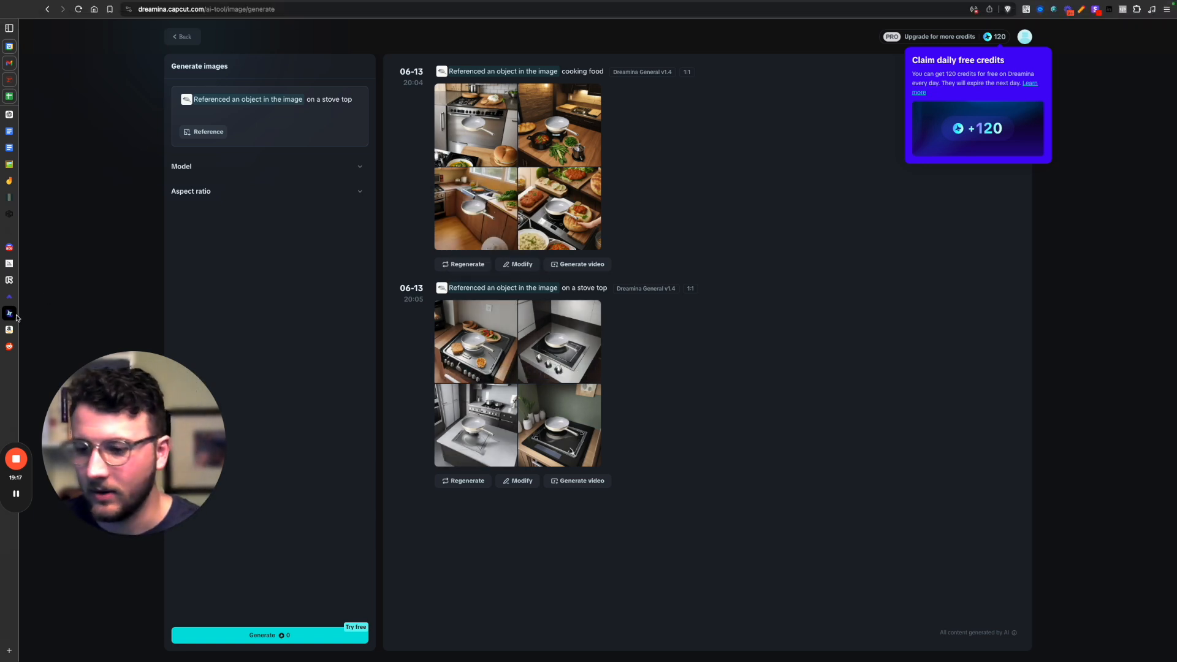
{"action": "mouse_move", "coordinate": [2, 295]}
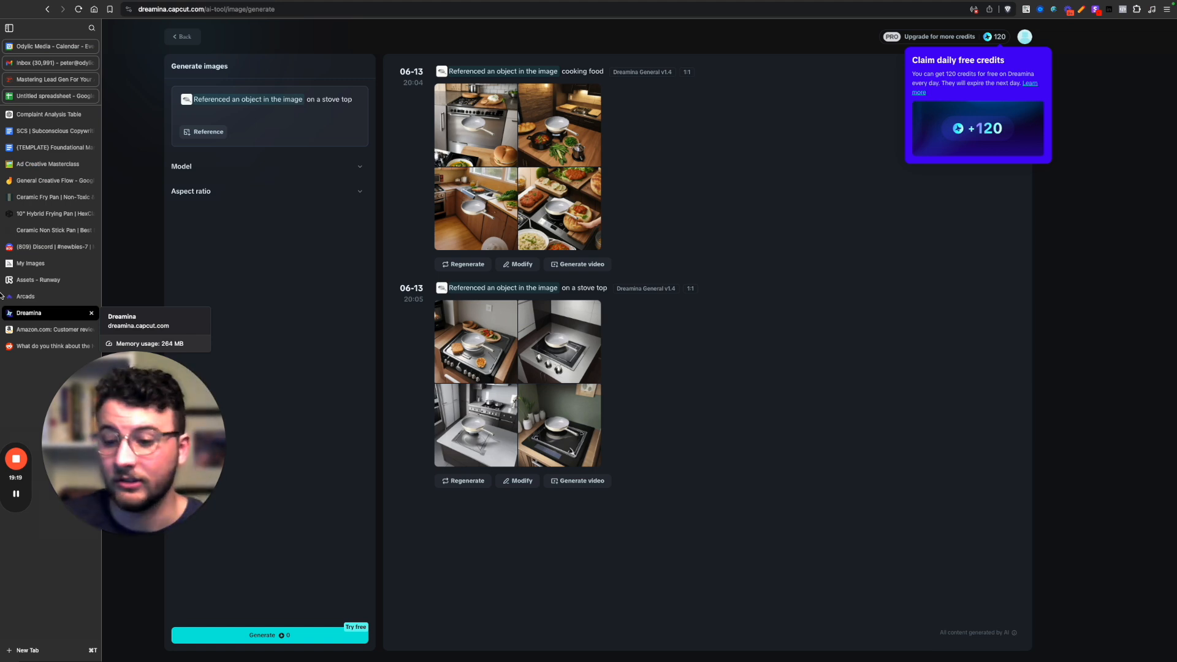
{"action": "left_click", "coordinate": [22, 296]}
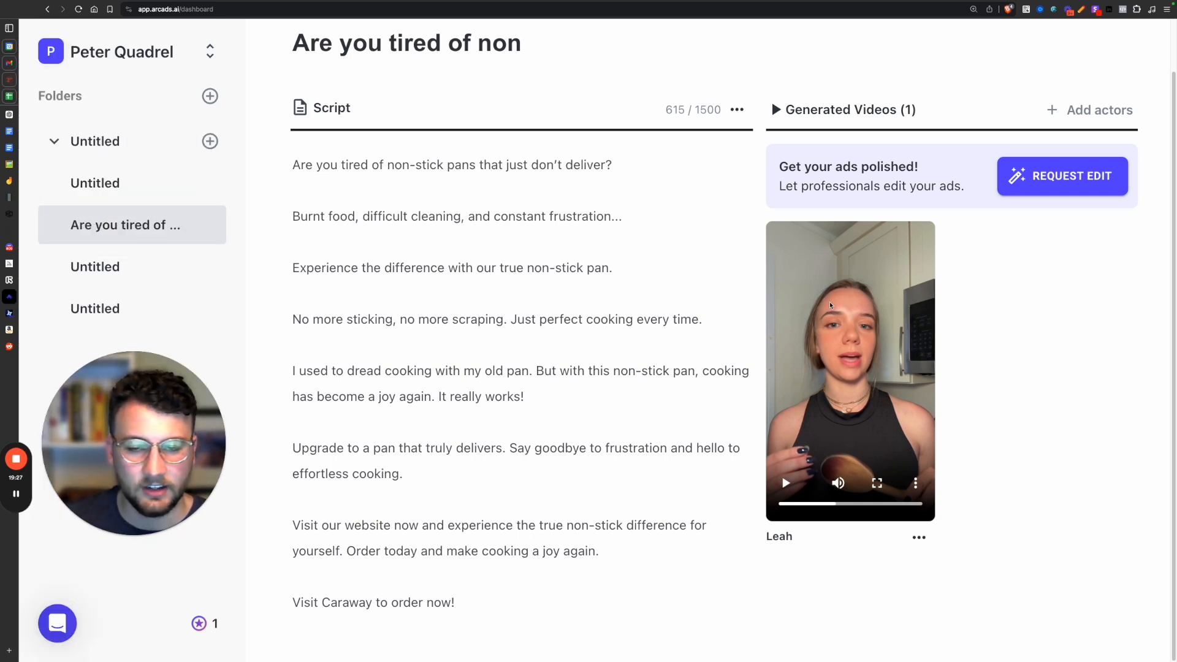
View the burning-food clip in Runway, then switch to ChatGPT and highlight the Testimonial Scene description in the video script.
{"action": "left_click", "coordinate": [12, 318]}
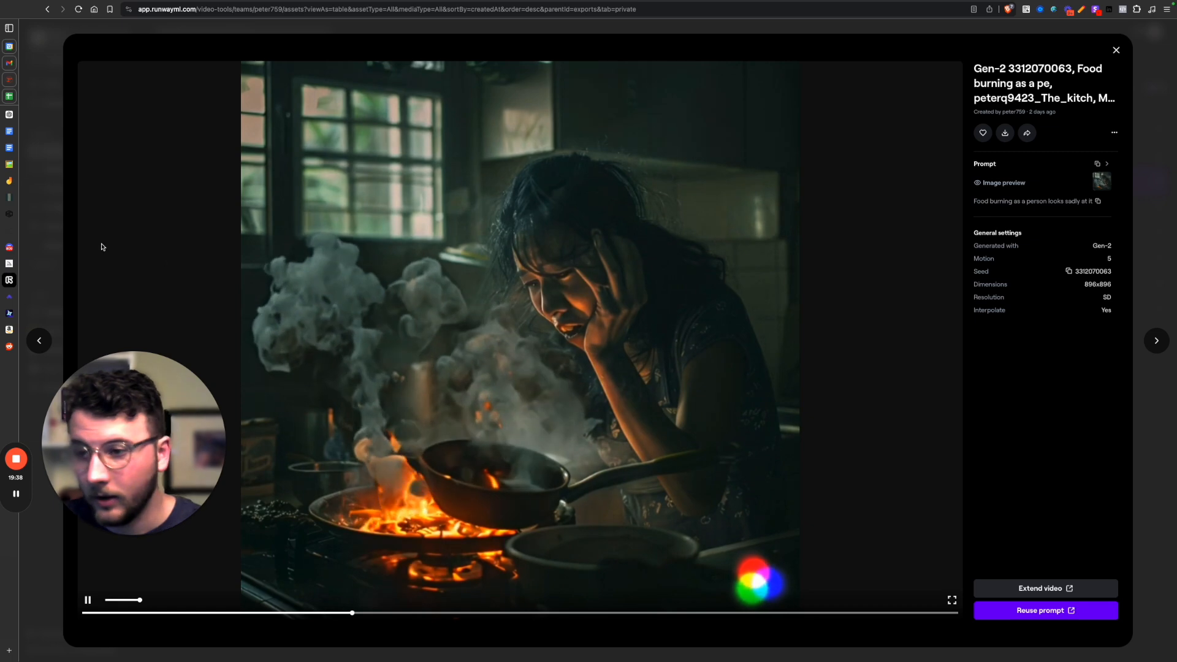
{"action": "left_click", "coordinate": [9, 114]}
{"action": "scroll", "coordinate": [590, 312], "scroll_direction": "up", "scroll_amount": 5}
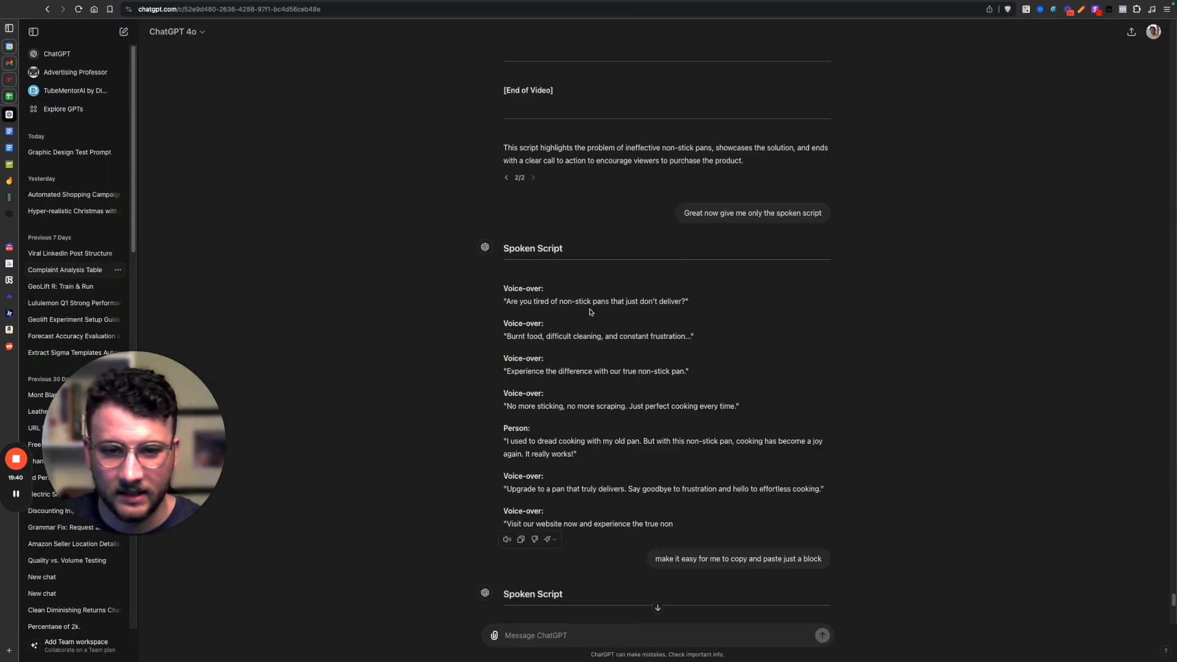
{"action": "scroll", "coordinate": [591, 312], "scroll_direction": "up", "scroll_amount": 8}
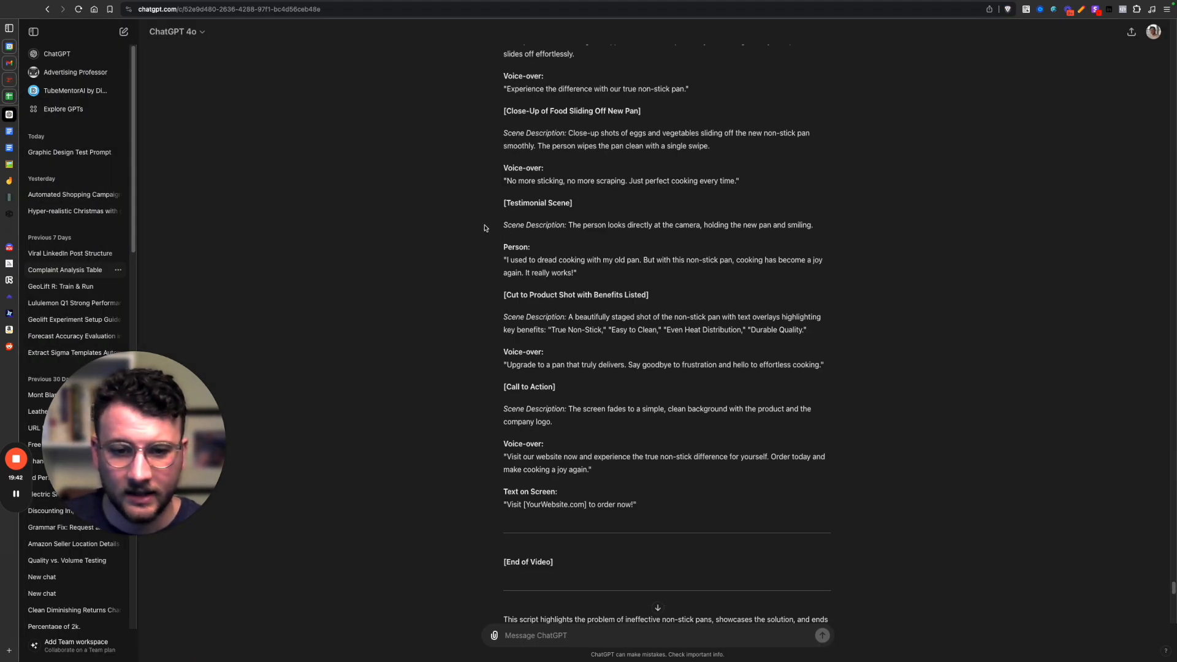
{"action": "left_click_drag", "start_coordinate": [486, 228], "coordinate": [723, 239]}
{"action": "left_click", "coordinate": [719, 258]}
{"action": "scroll", "coordinate": [709, 312], "scroll_direction": "up", "scroll_amount": 2}
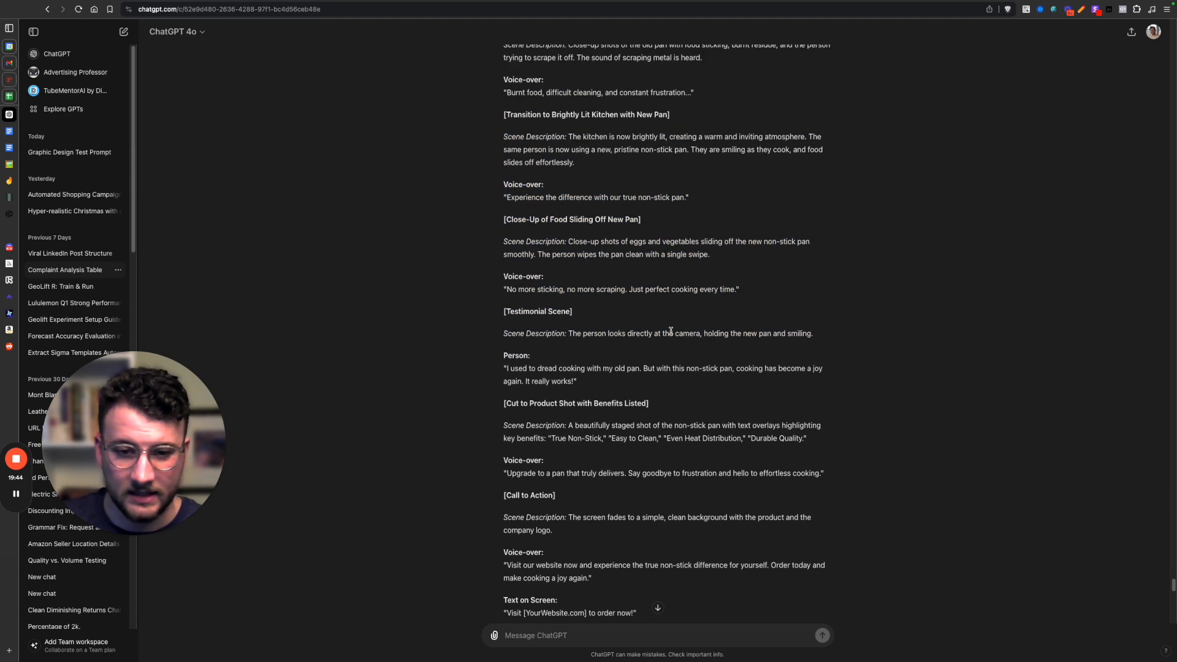
Highlight the script's scene descriptions for food sliding off the new pan and the close-up shots of the problem, then review the remaining scenes.
{"action": "scroll", "coordinate": [695, 323], "scroll_direction": "up", "scroll_amount": 2}
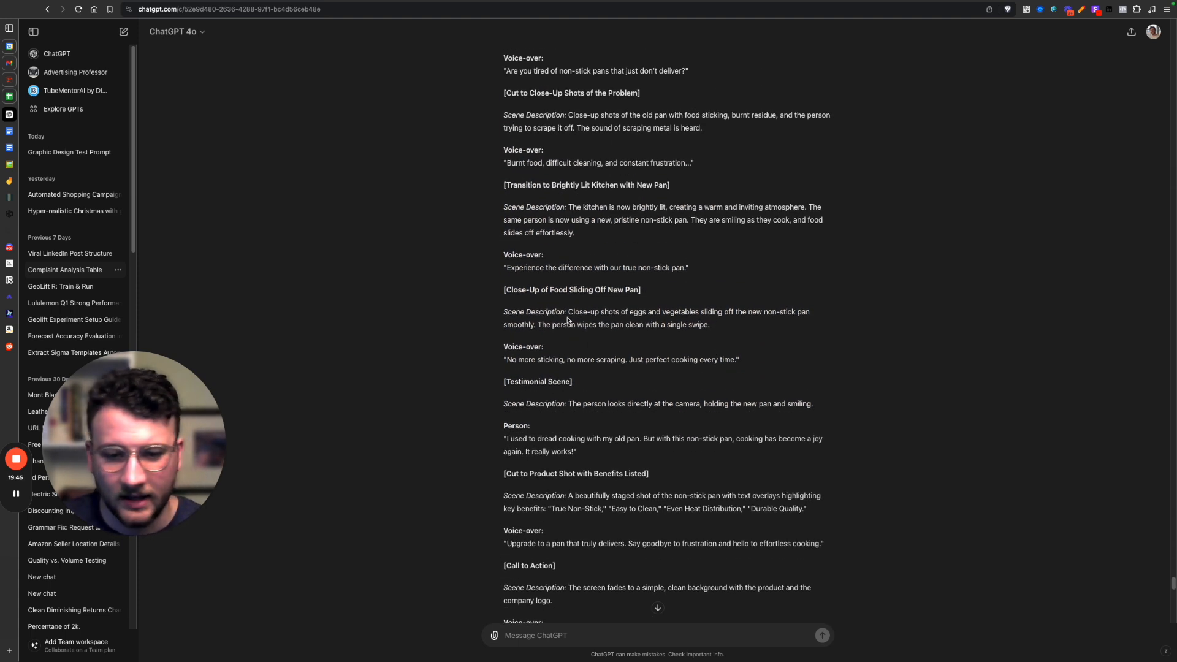
{"action": "left_click_drag", "start_coordinate": [568, 313], "coordinate": [717, 326]}
{"action": "left_click", "coordinate": [717, 326]}
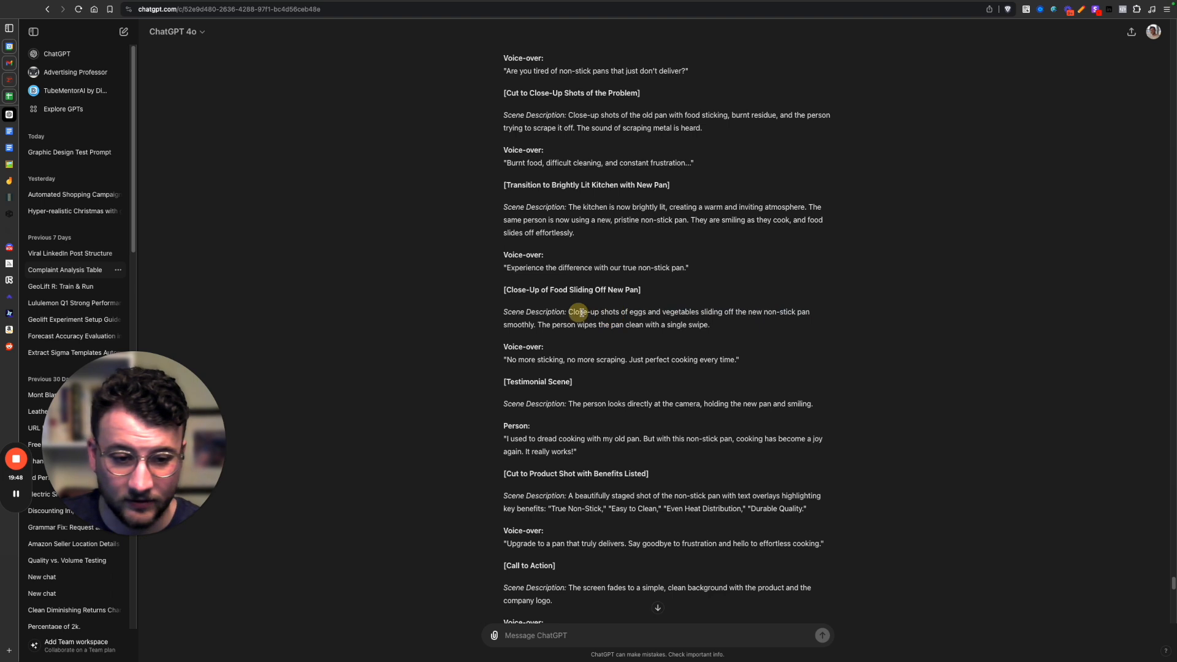
{"action": "left_click_drag", "start_coordinate": [578, 312], "coordinate": [756, 328]}
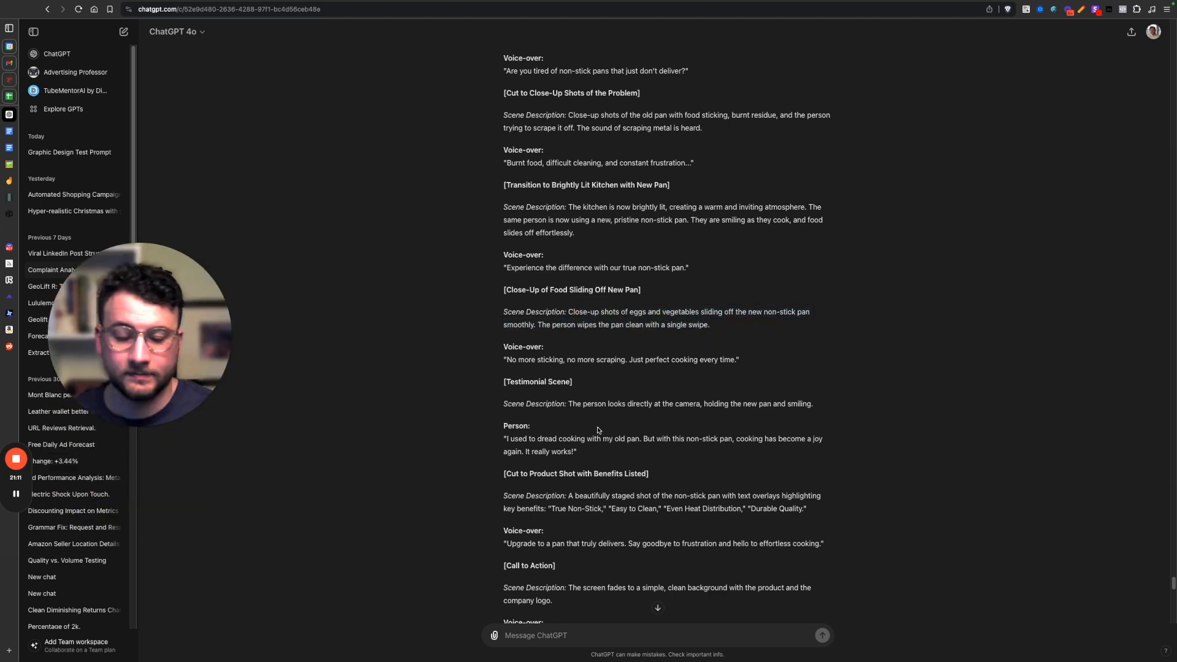
{"action": "scroll", "coordinate": [597, 430], "scroll_direction": "up", "scroll_amount": 3}
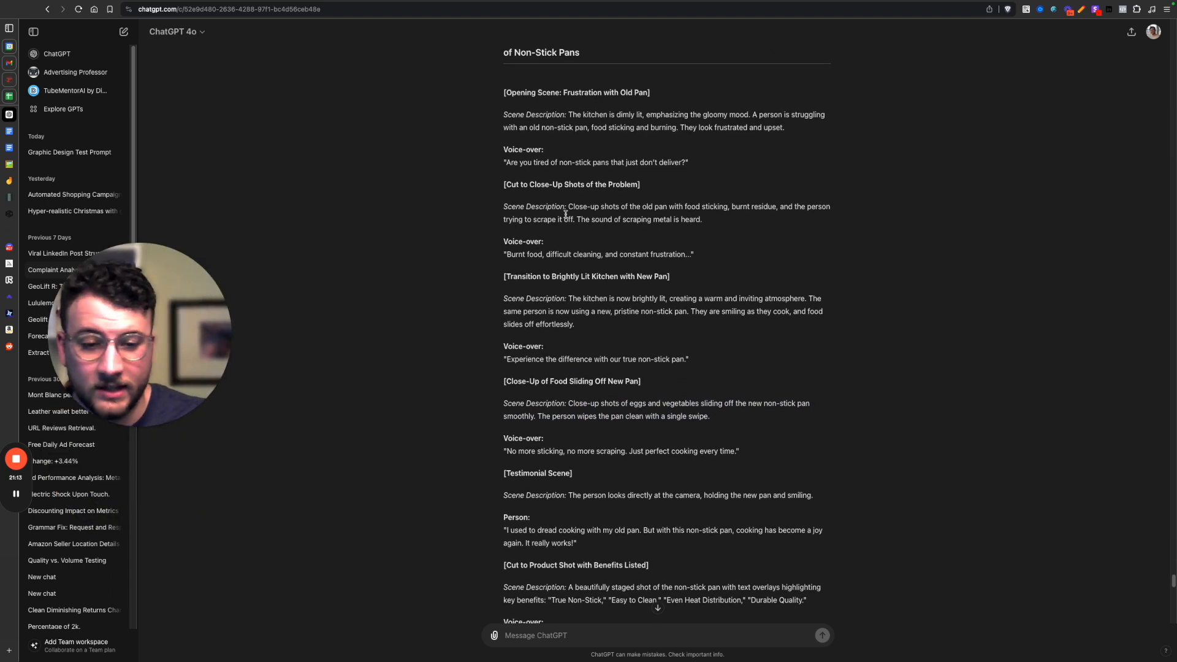
{"action": "mouse_move", "coordinate": [575, 206]}
{"action": "left_mouse_down"}
{"action": "mouse_move", "coordinate": [766, 227]}
{"action": "mouse_move", "coordinate": [588, 221]}
{"action": "mouse_move", "coordinate": [570, 207]}
{"action": "mouse_move", "coordinate": [579, 214]}
{"action": "left_mouse_up"}
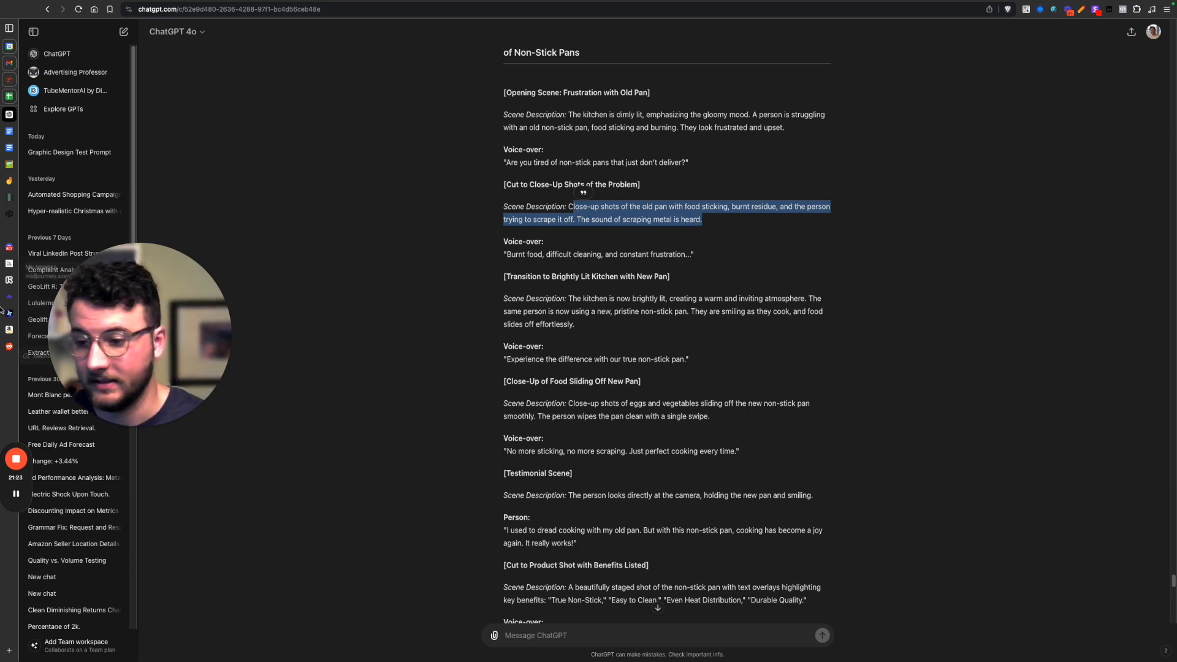
{"action": "scroll", "coordinate": [617, 328], "scroll_direction": "down", "scroll_amount": 6}
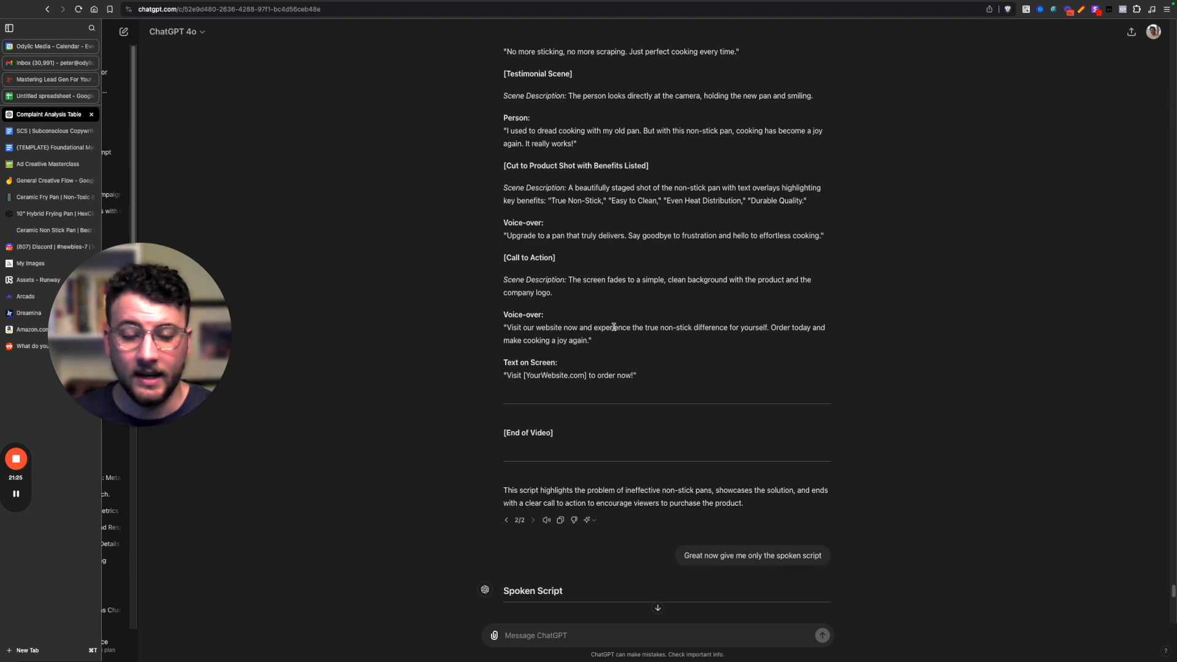
{"action": "scroll", "coordinate": [611, 344], "scroll_direction": "up", "scroll_amount": 3}
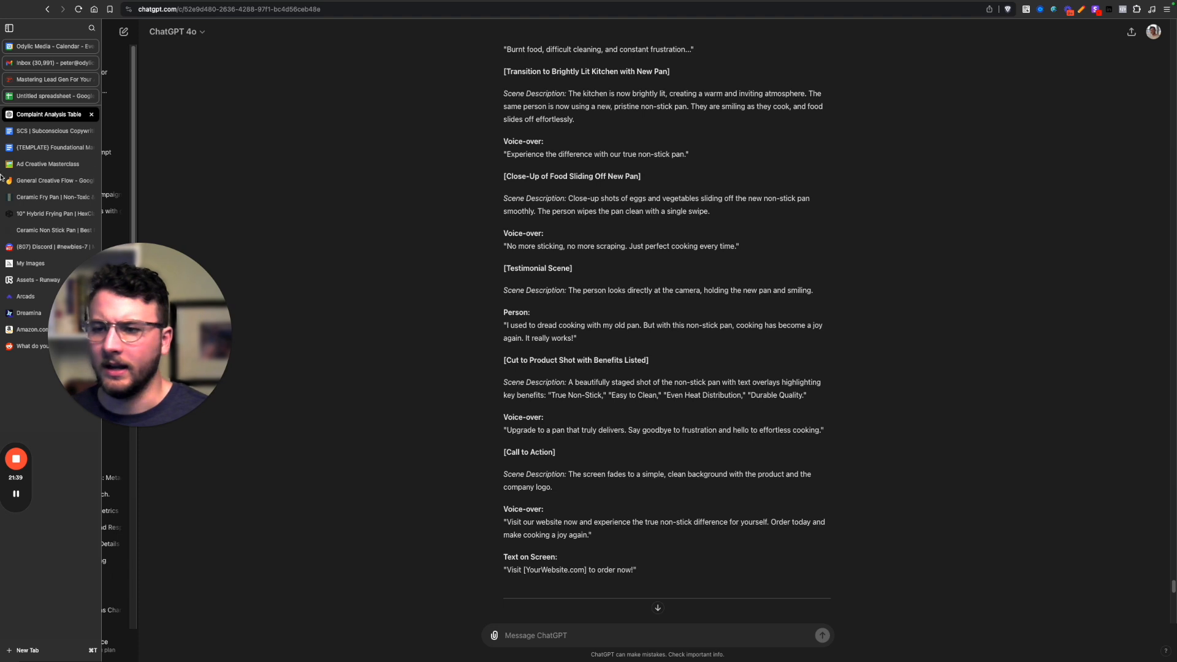
View the General Creative Flow diagram in Jamboard, then return to ChatGPT and review the static and video ad concepts for each audience.
{"action": "left_click", "coordinate": [37, 180]}
{"action": "left_click_drag", "start_coordinate": [135, 343], "coordinate": [233, 546]}
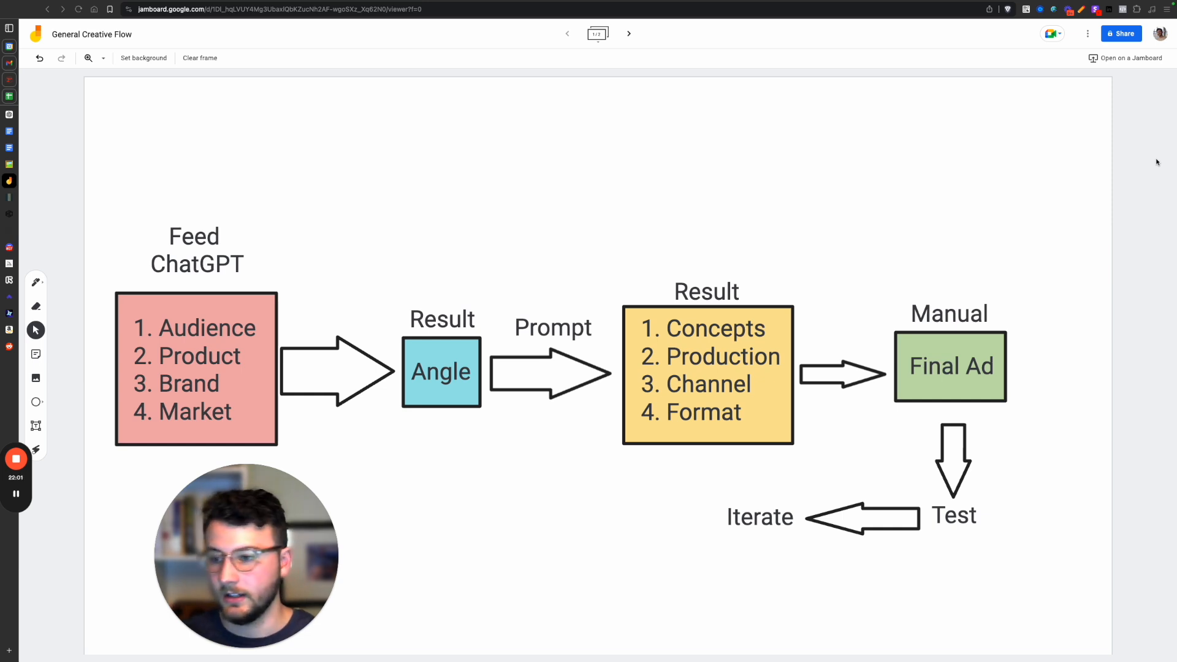
{"action": "left_click", "coordinate": [8, 115]}
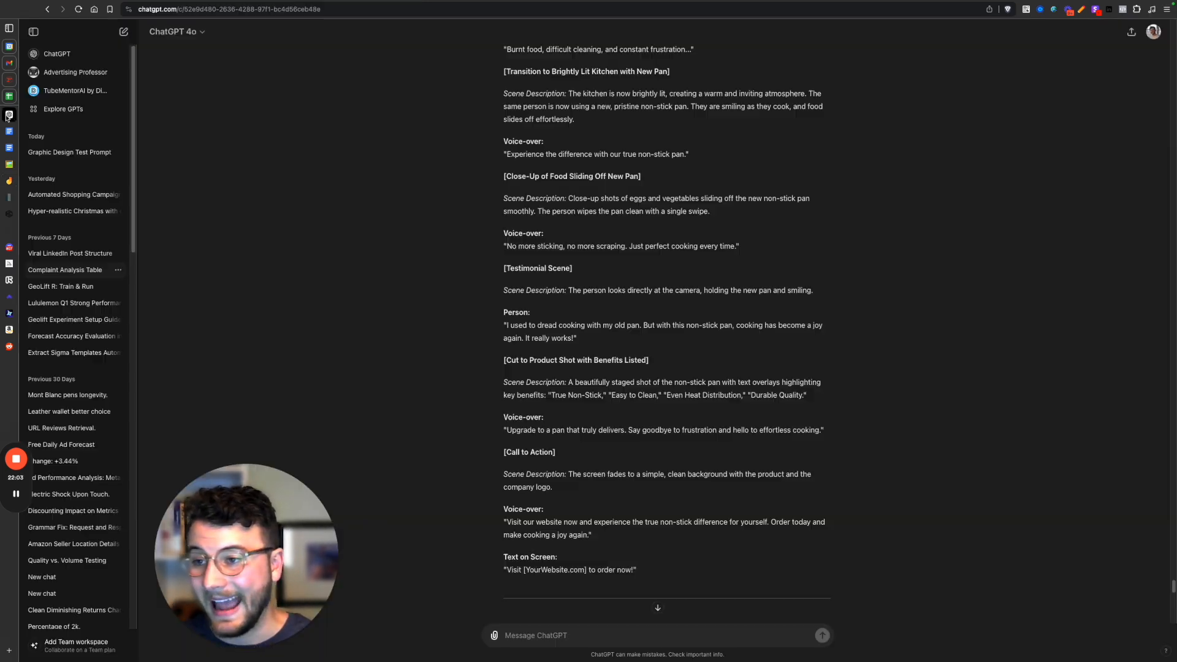
{"action": "scroll", "coordinate": [689, 289], "scroll_direction": "up", "scroll_amount": 15}
{"action": "scroll", "coordinate": [644, 442], "scroll_direction": "down", "scroll_amount": 5}
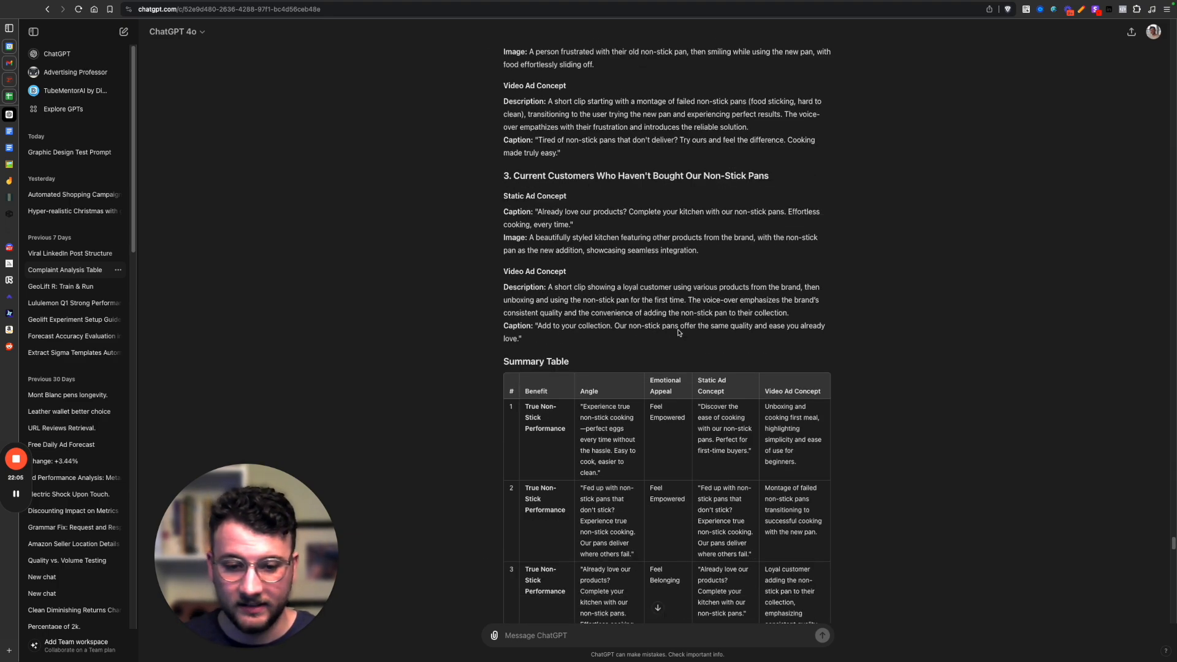
{"action": "scroll", "coordinate": [643, 442], "scroll_direction": "down", "scroll_amount": 5}
{"action": "scroll", "coordinate": [632, 423], "scroll_direction": "up", "scroll_amount": 15}
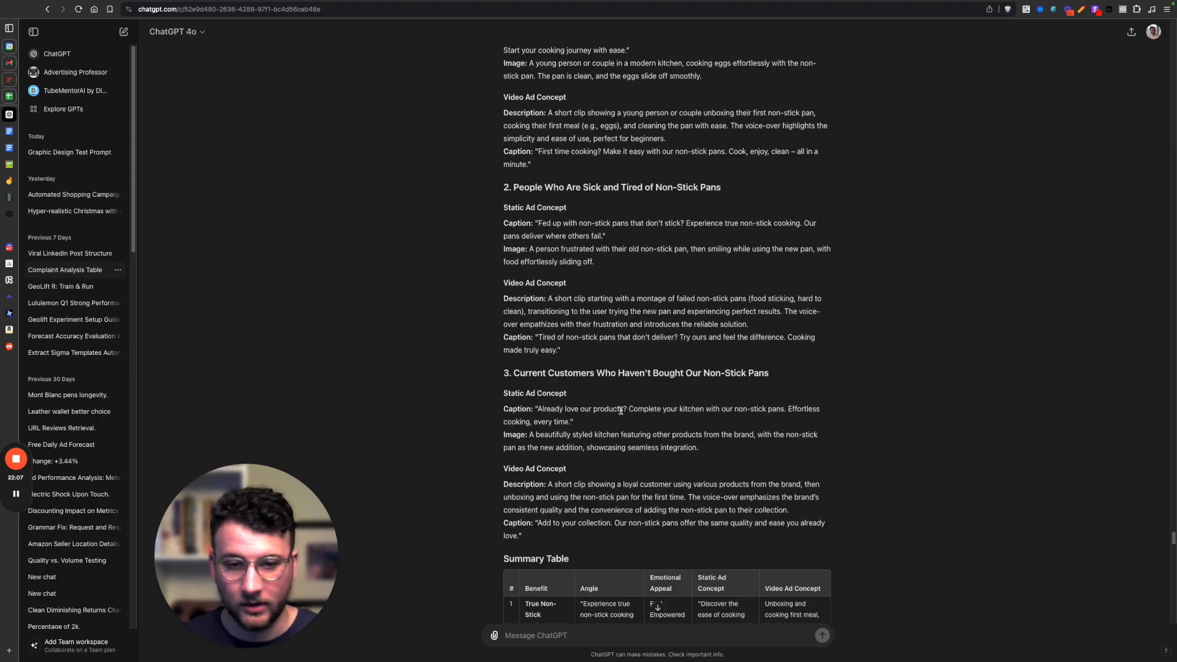
Find the updated table with separate static and video ad concept columns and highlight its rows while reviewing the benefits, angles and emotional appeals.
{"action": "scroll", "coordinate": [621, 406], "scroll_direction": "up", "scroll_amount": 15}
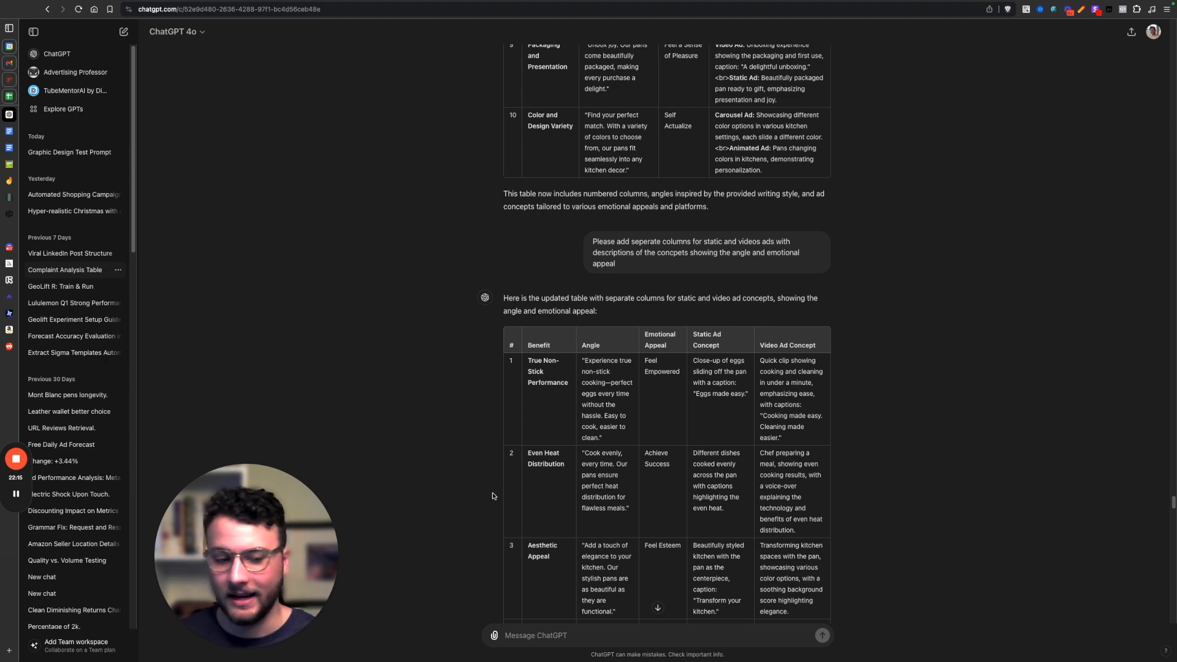
{"action": "scroll", "coordinate": [583, 395], "scroll_direction": "down", "scroll_amount": 3}
{"action": "left_click_drag", "start_coordinate": [512, 161], "coordinate": [806, 589]}
{"action": "scroll", "coordinate": [807, 589], "scroll_direction": "down", "scroll_amount": 3}
{"action": "left_click", "coordinate": [723, 444]}
{"action": "scroll", "coordinate": [711, 434], "scroll_direction": "up", "scroll_amount": 1}
{"action": "scroll", "coordinate": [711, 434], "scroll_direction": "up", "scroll_amount": 3}
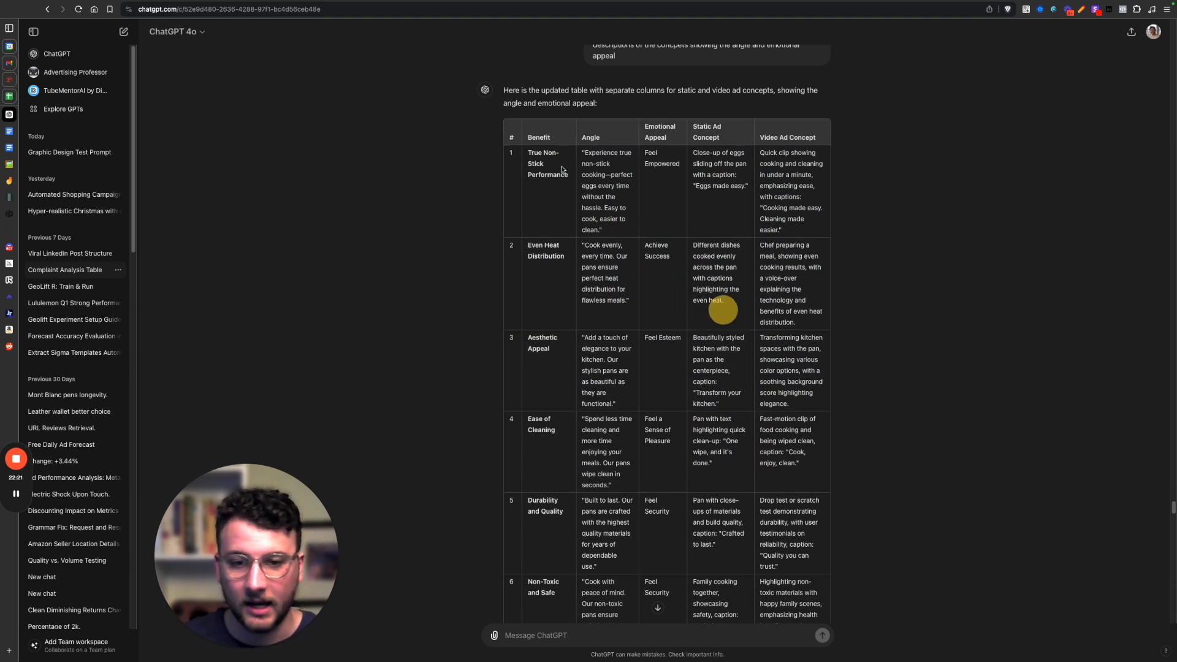
{"action": "left_click_drag", "start_coordinate": [494, 92], "coordinate": [835, 399]}
{"action": "left_click", "coordinate": [837, 402]}
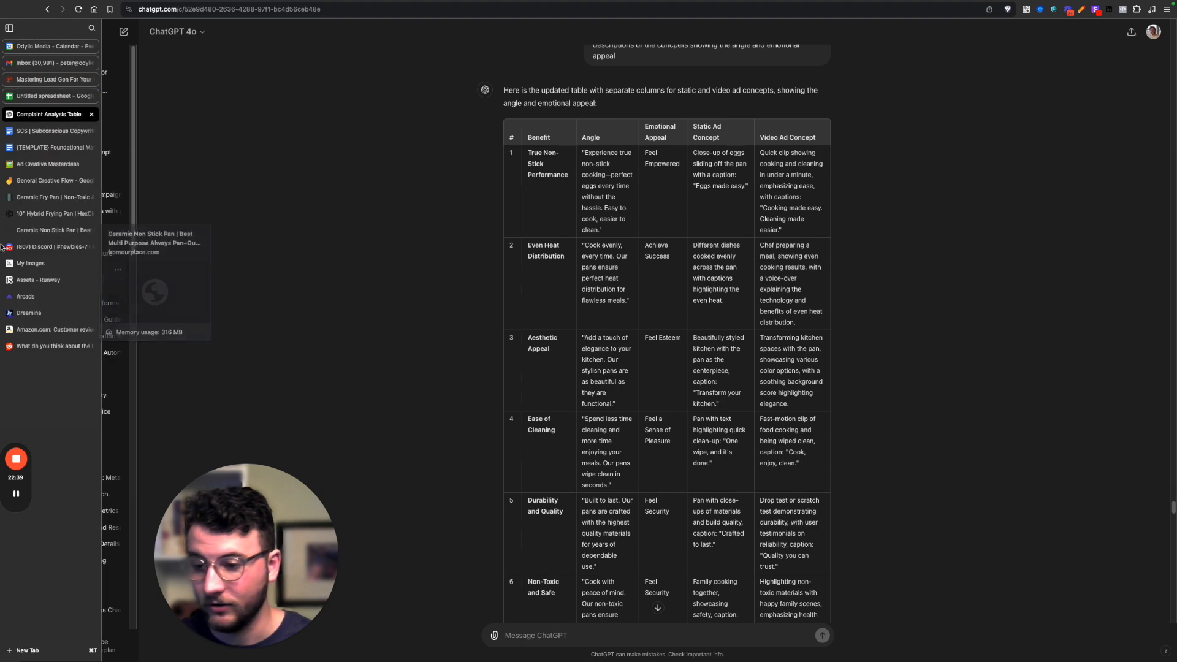
Switch to the Midjourney archive and view the restaurant steak-cutting image and the stovetop pan image with their prompts, closing each one.
{"action": "left_click", "coordinate": [19, 262]}
{"action": "left_click", "coordinate": [248, 106]}
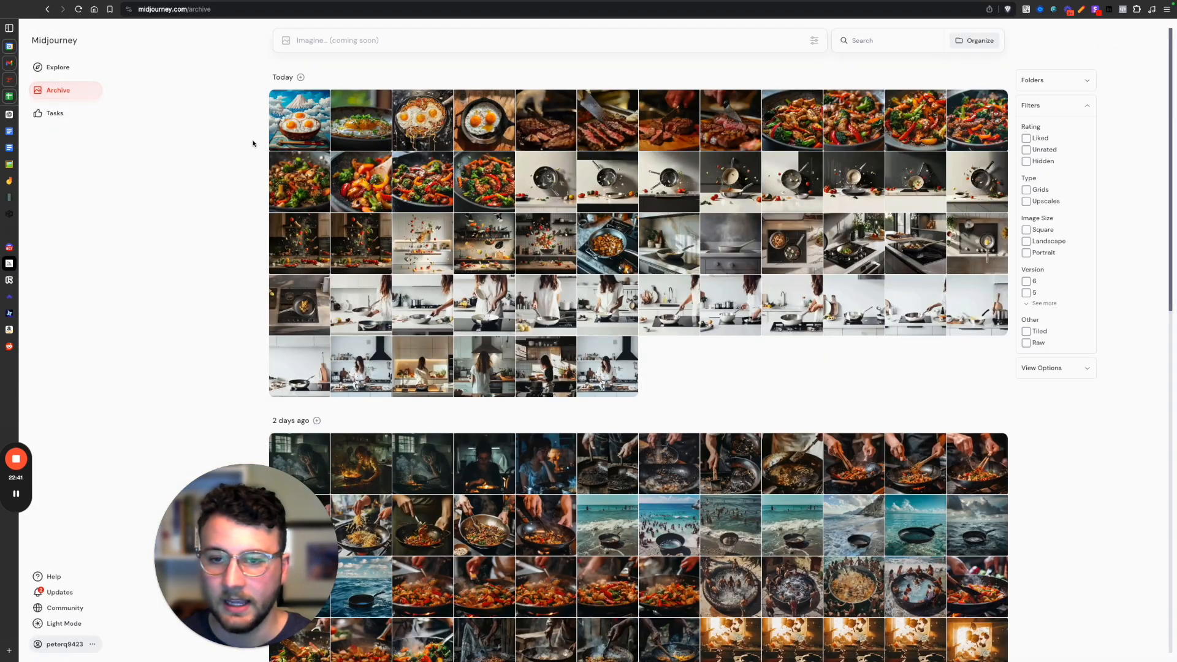
{"action": "left_click", "coordinate": [611, 128]}
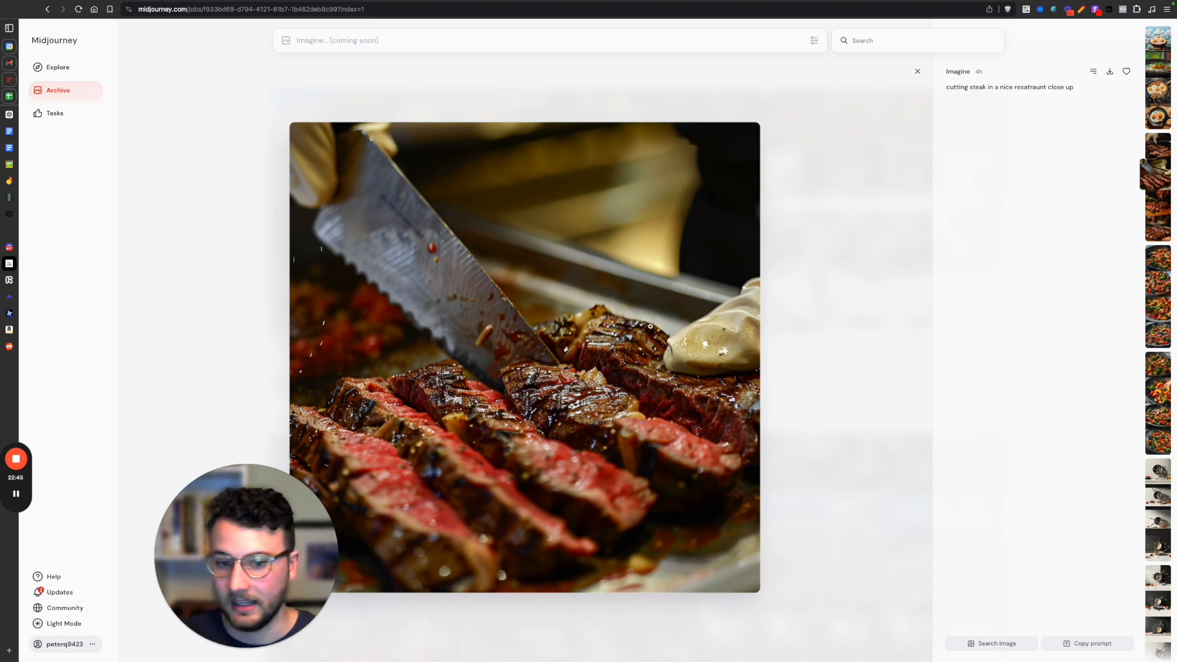
{"action": "left_click", "coordinate": [914, 74]}
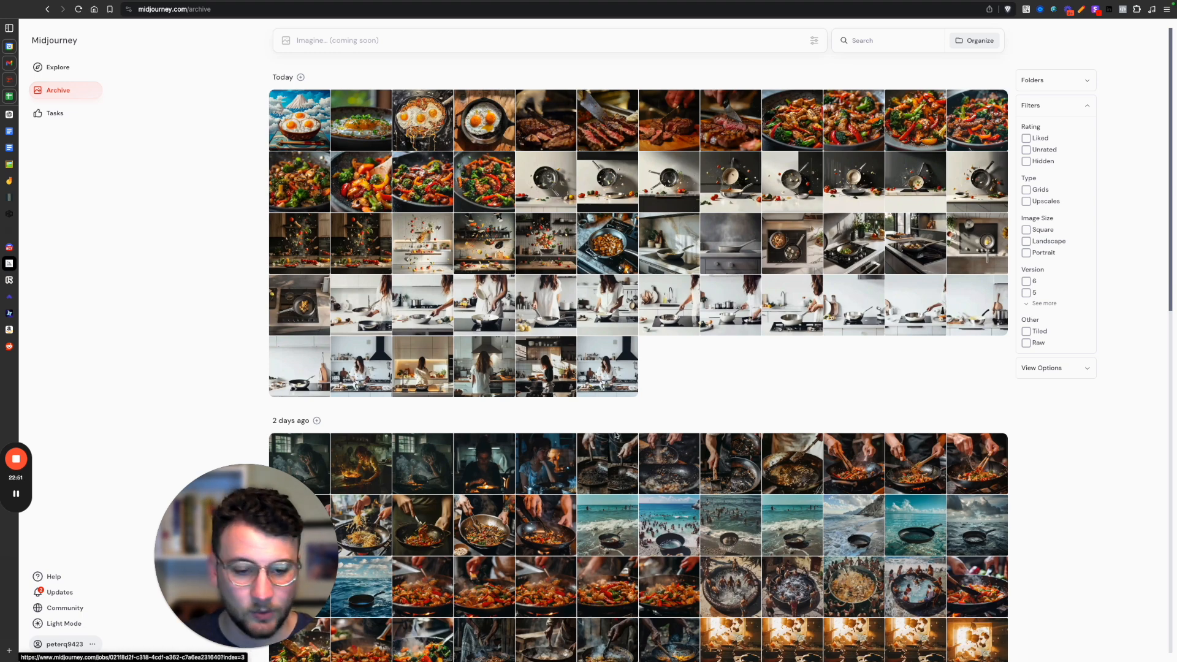
{"action": "left_click", "coordinate": [679, 261]}
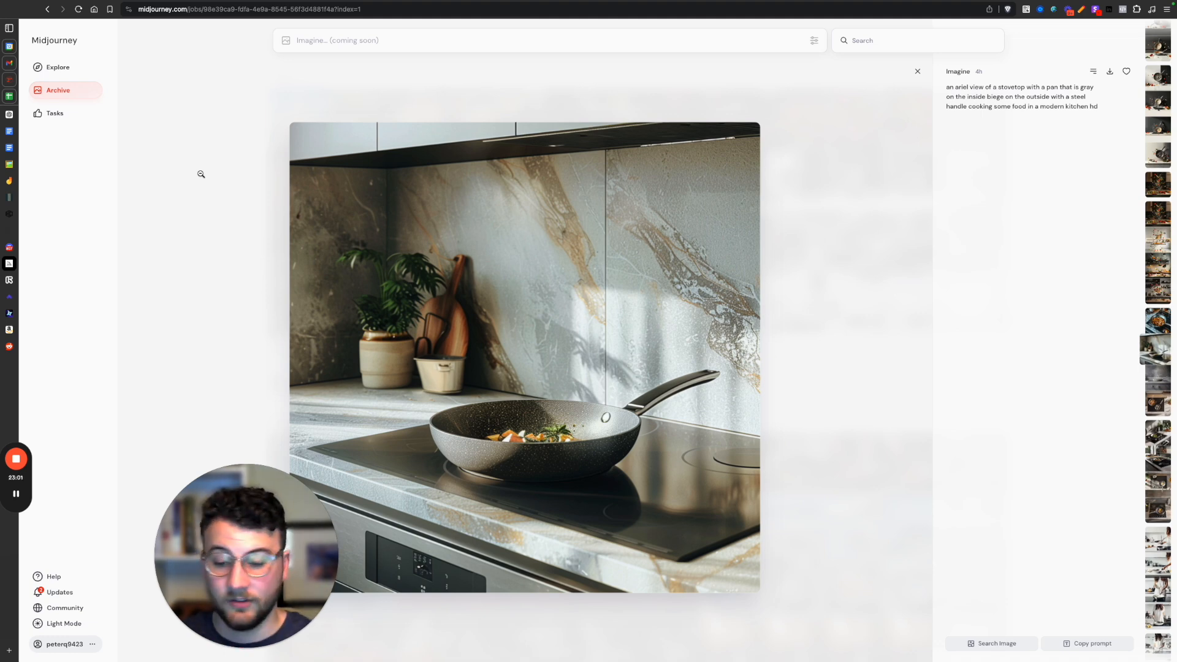
{"action": "left_click", "coordinate": [918, 71]}
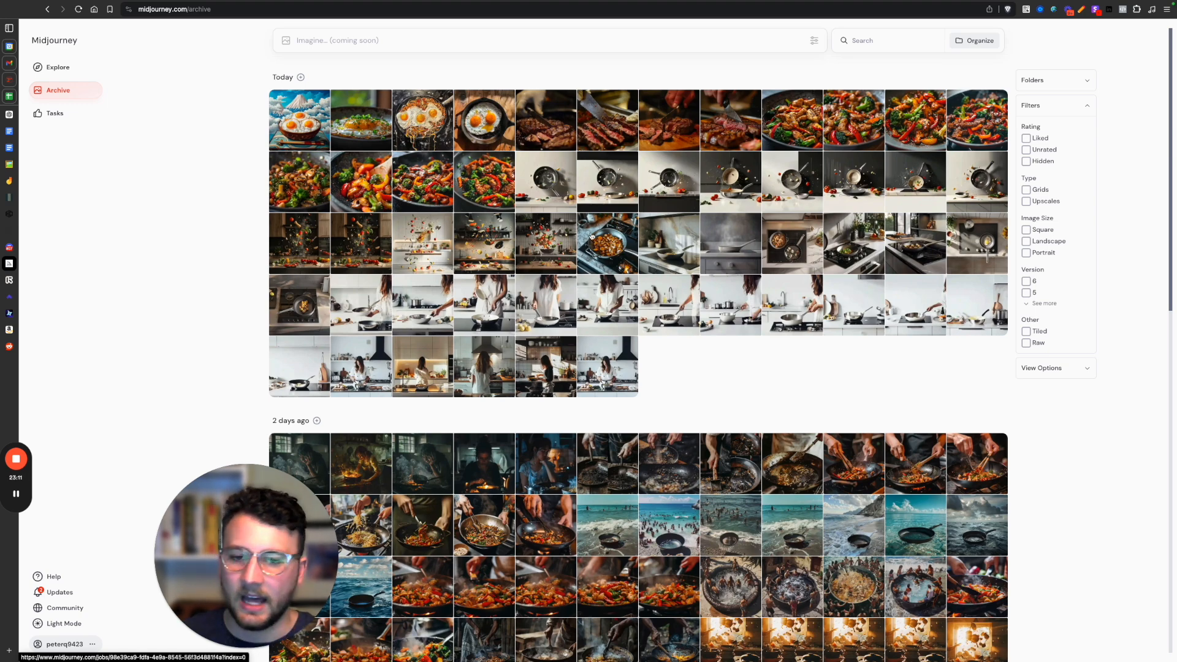
View the generated images of food flying around a modern kitchen and the close-up stir-fry image with their prompts, closing each one.
{"action": "left_click", "coordinate": [389, 243]}
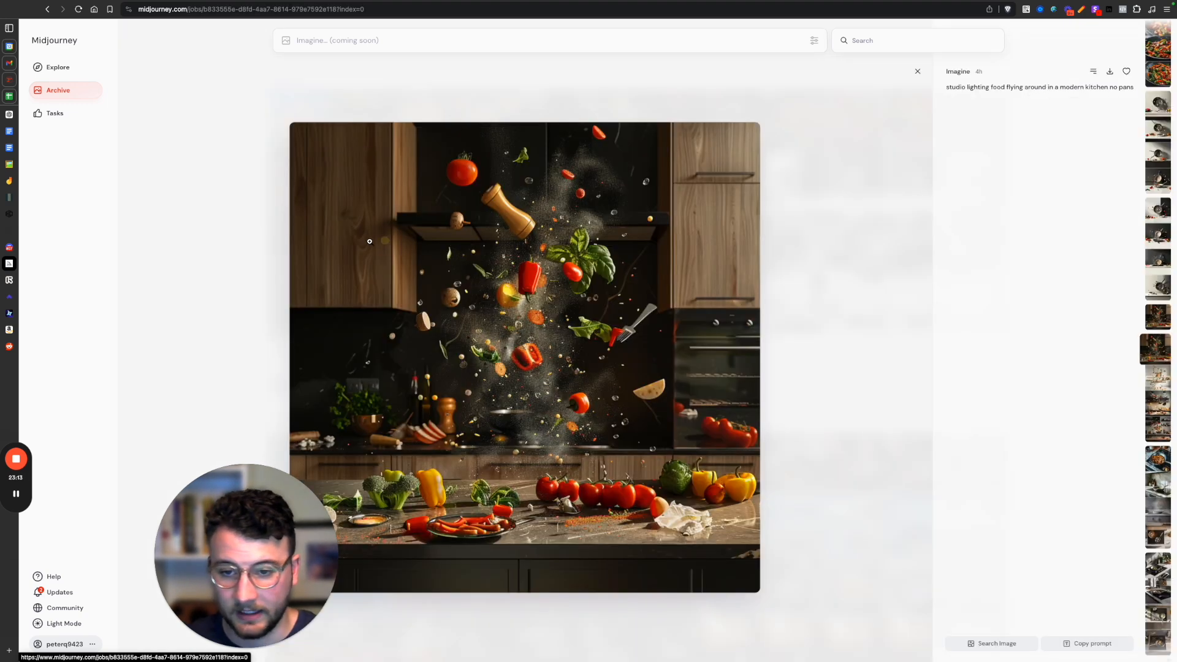
{"action": "left_click", "coordinate": [917, 71]}
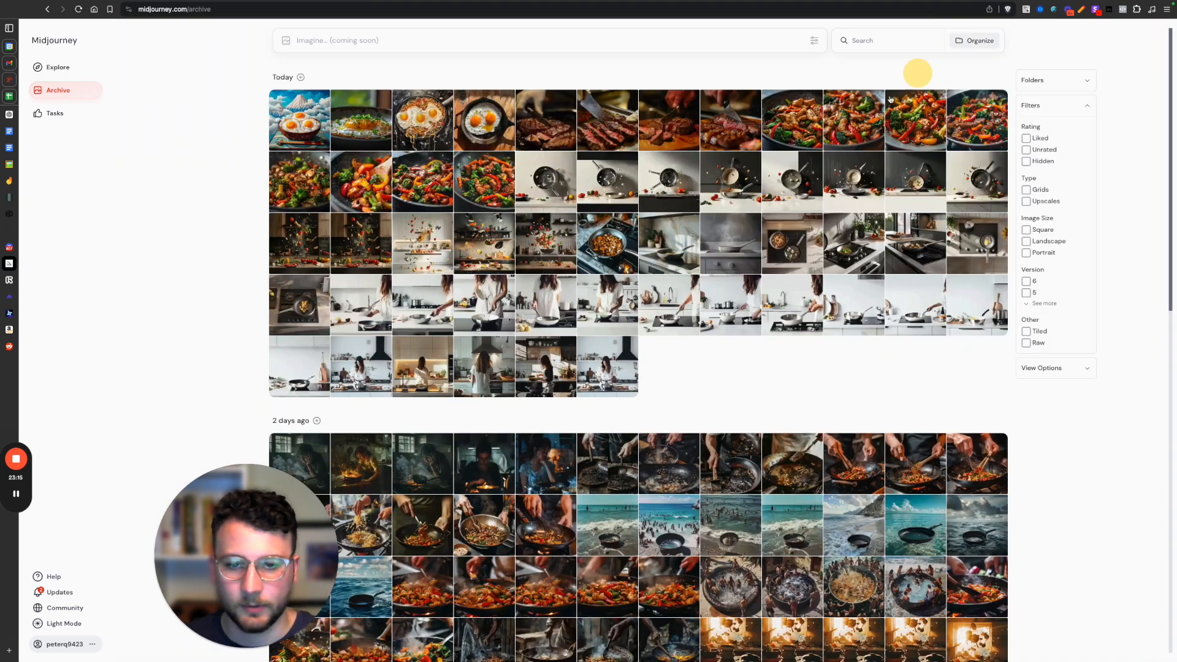
{"action": "left_click", "coordinate": [322, 242]}
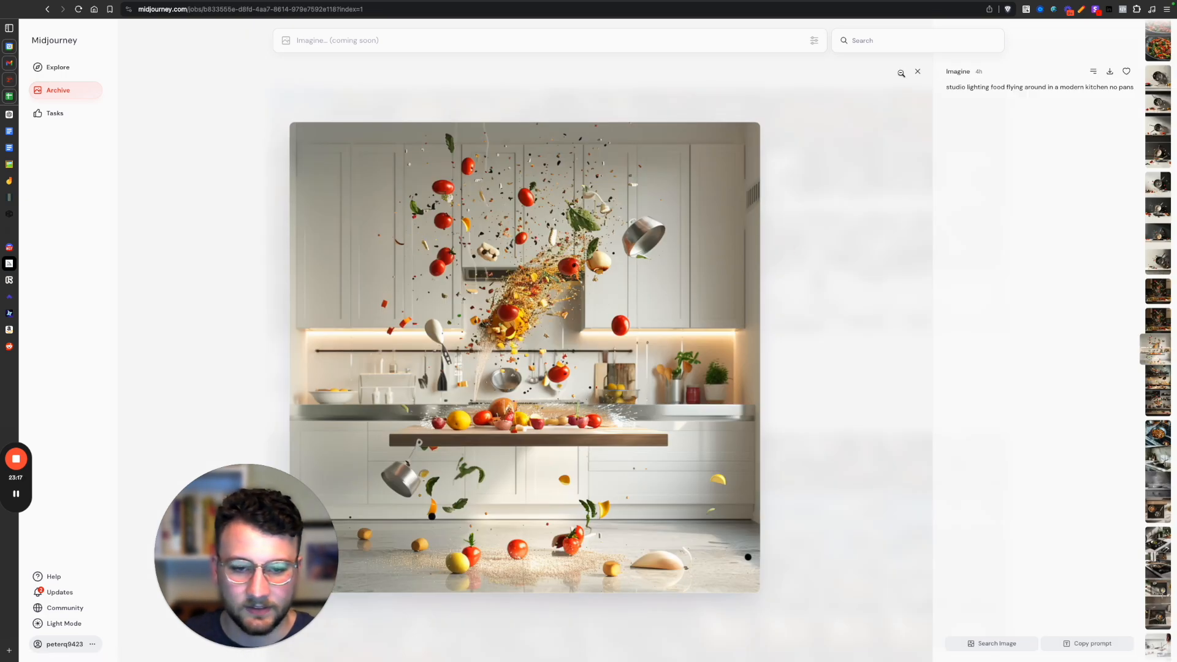
{"action": "left_click", "coordinate": [919, 70]}
{"action": "left_click", "coordinate": [506, 242]}
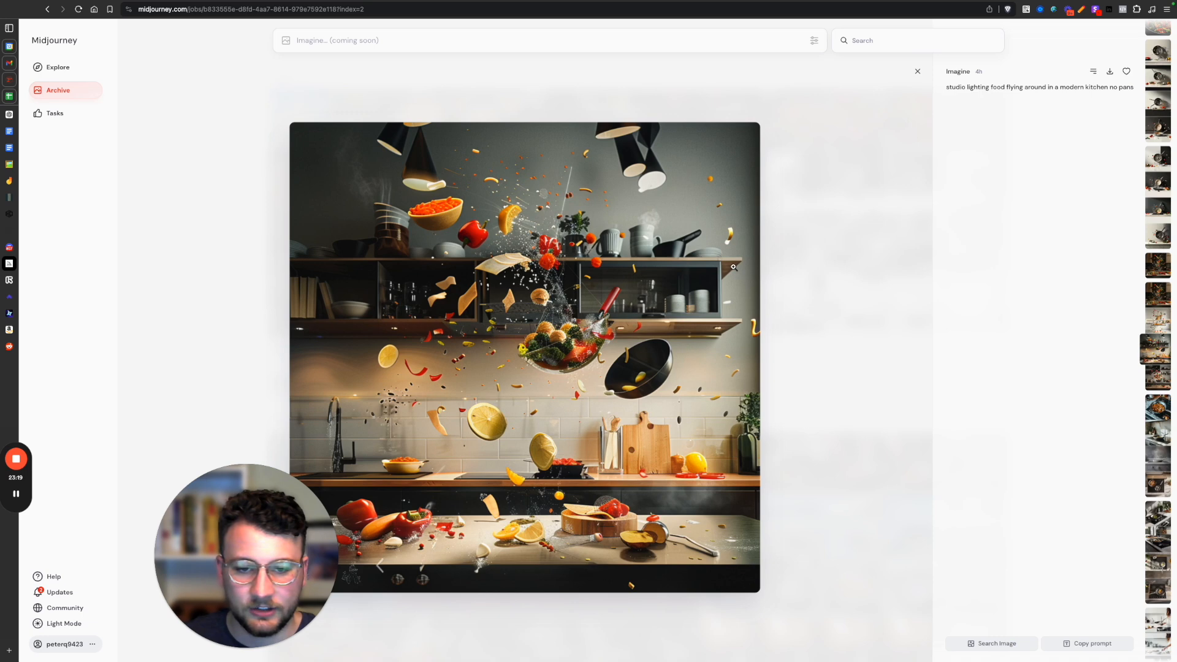
{"action": "left_click", "coordinate": [918, 71]}
{"action": "left_click", "coordinate": [553, 230]}
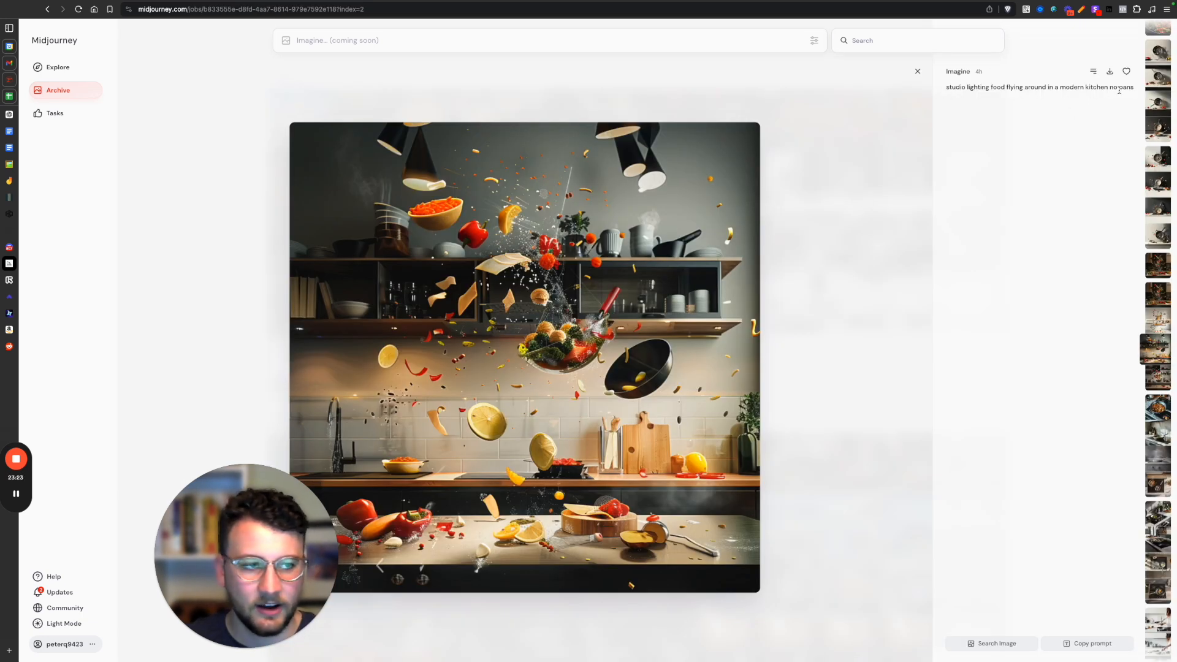
{"action": "left_click", "coordinate": [918, 71]}
{"action": "left_click", "coordinate": [564, 238]}
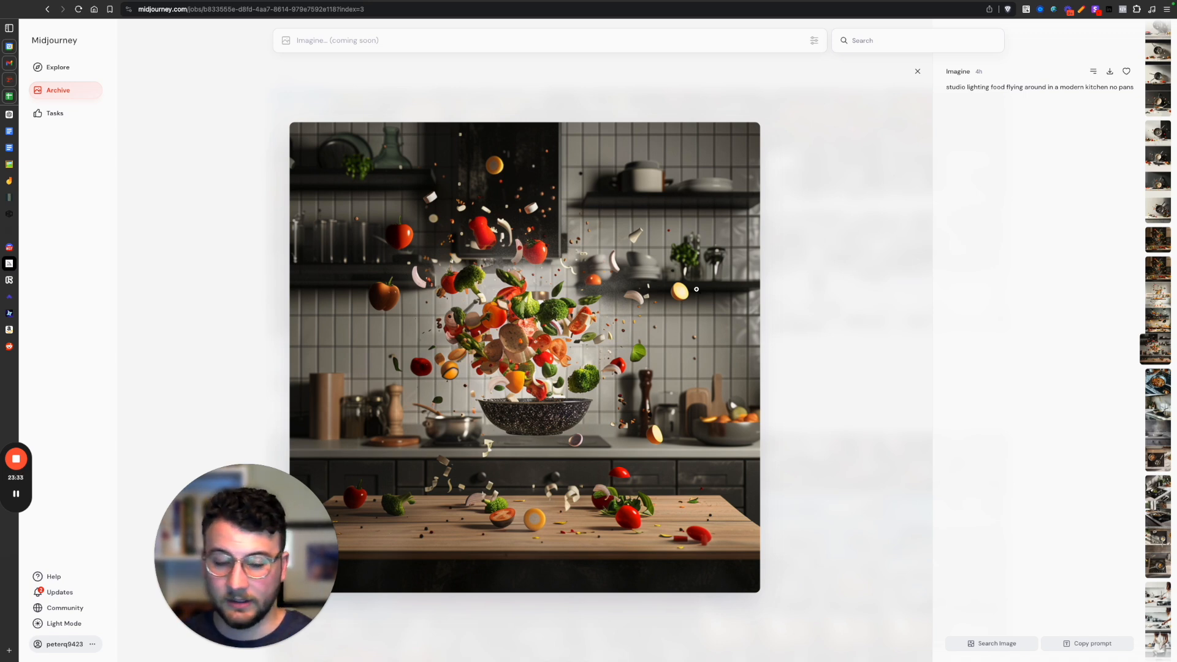
{"action": "left_click", "coordinate": [917, 71]}
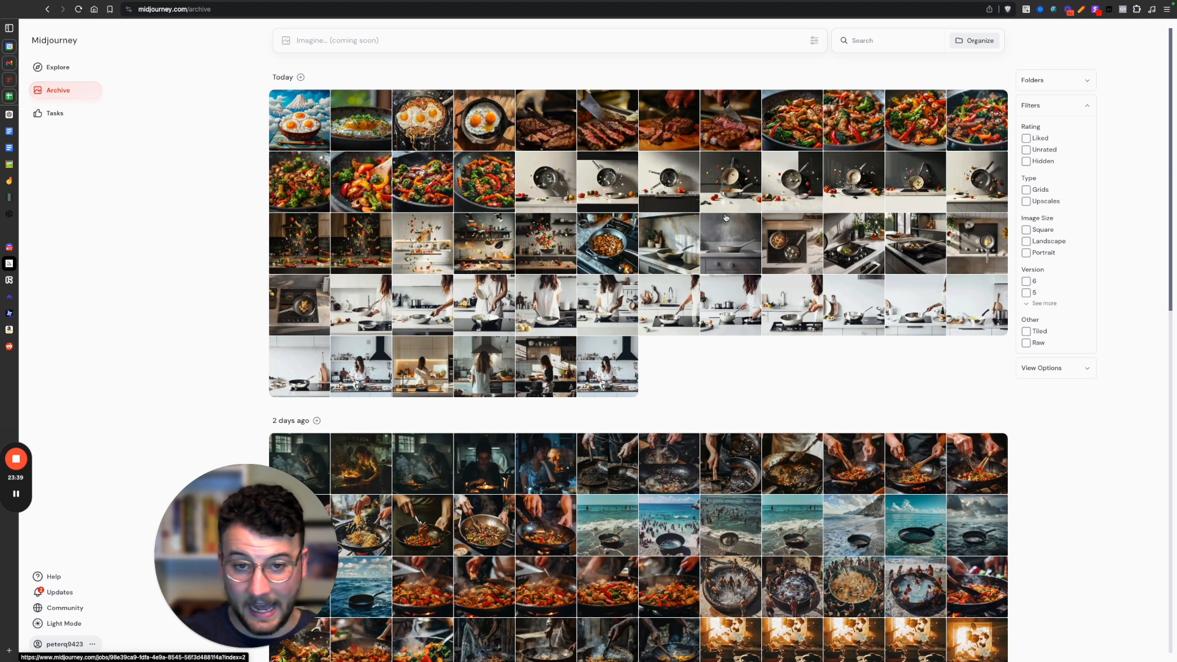
{"action": "left_click", "coordinate": [488, 172]}
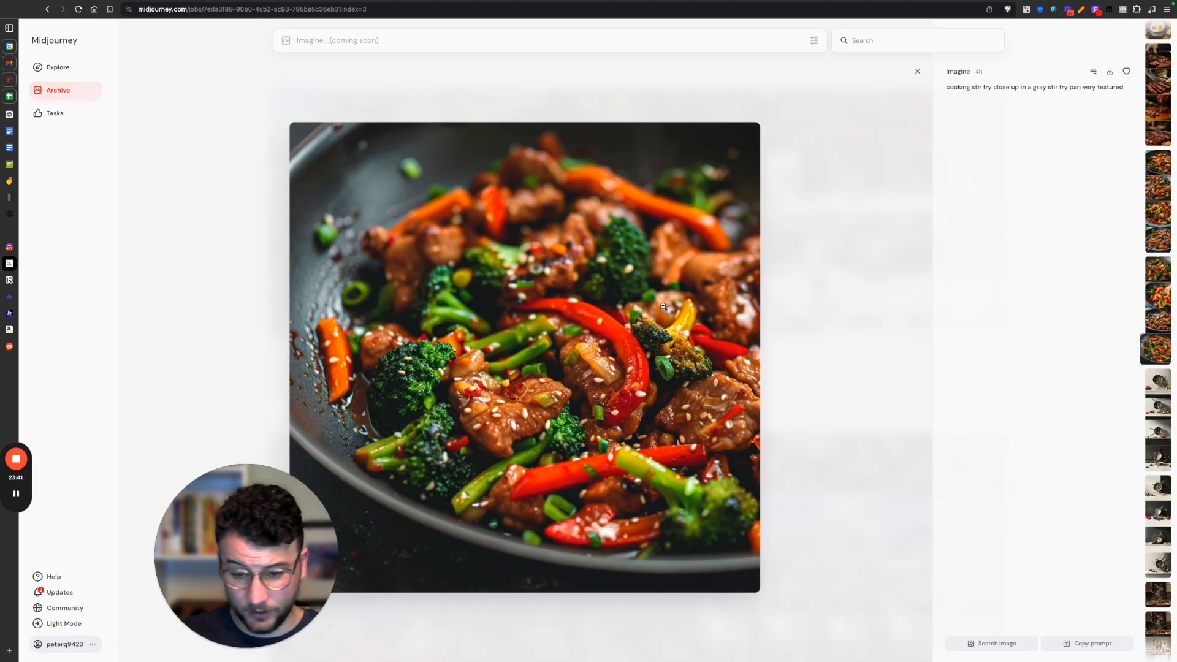
{"action": "left_click", "coordinate": [919, 74]}
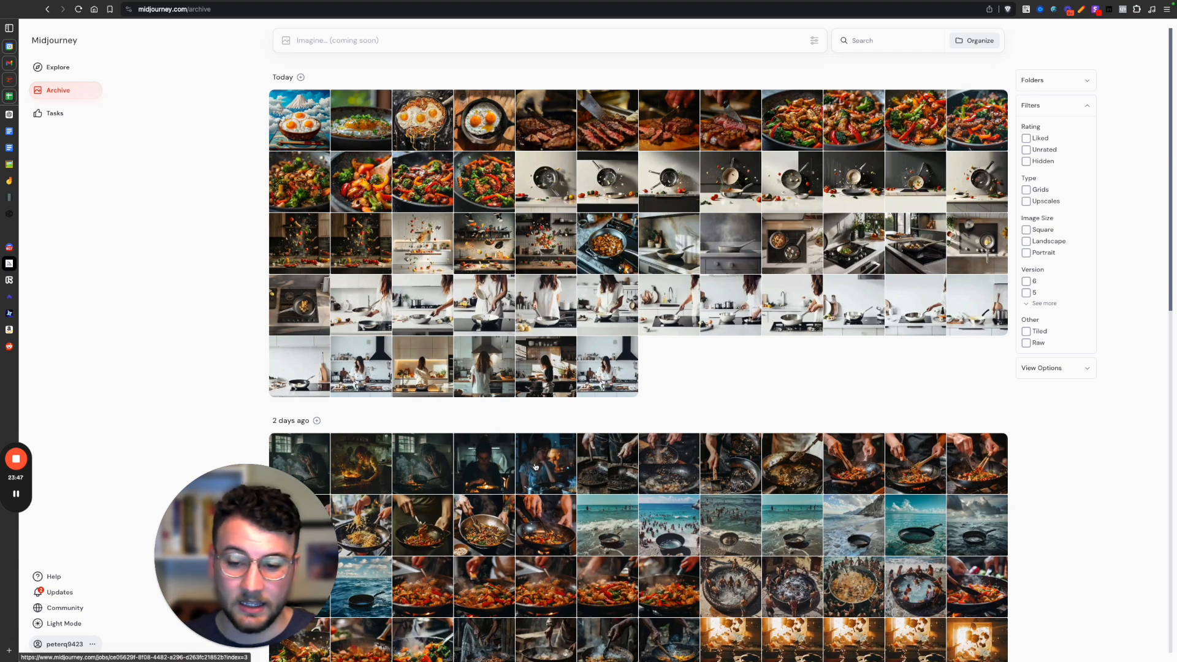
Open the upscaled image of the frustrated cook in the dimly lit kitchen, compare it with its Runway clip, and switch to Arcads.
{"action": "scroll", "coordinate": [529, 429], "scroll_direction": "down", "scroll_amount": 3}
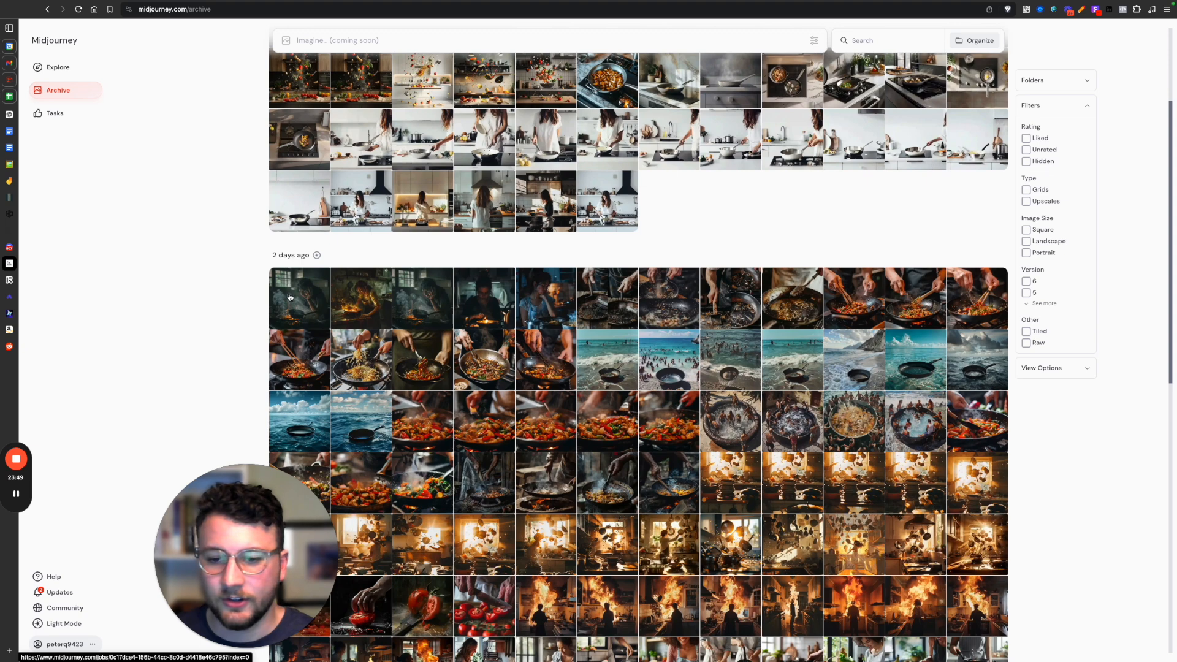
{"action": "left_click", "coordinate": [309, 300]}
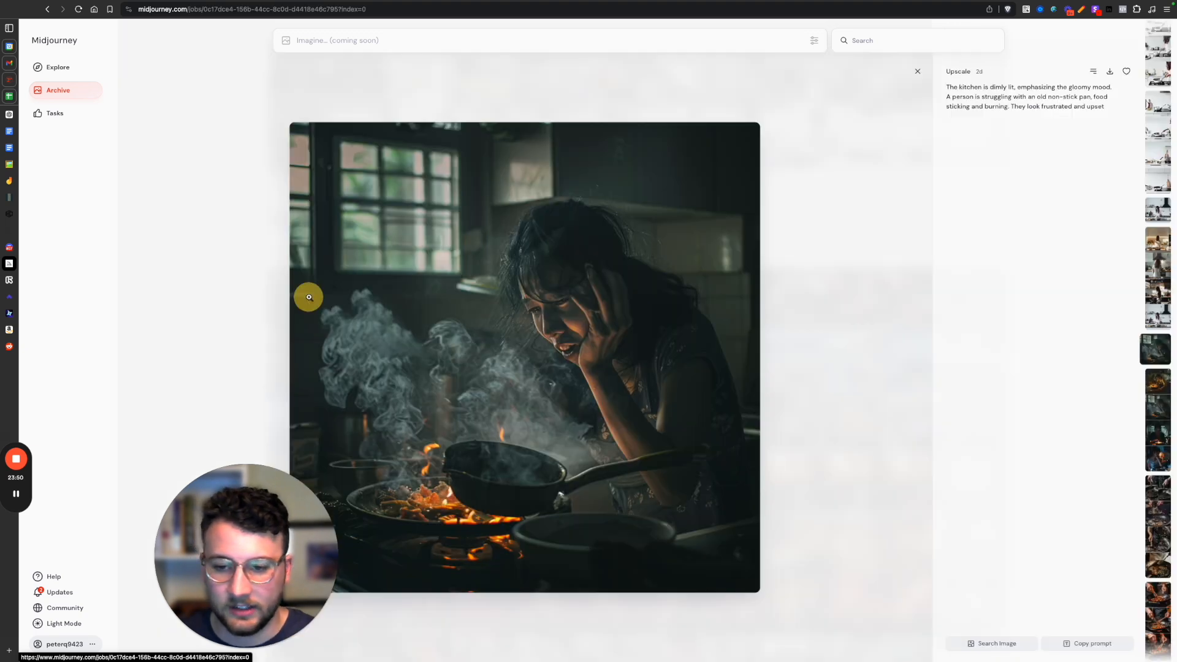
{"action": "left_click", "coordinate": [10, 280]}
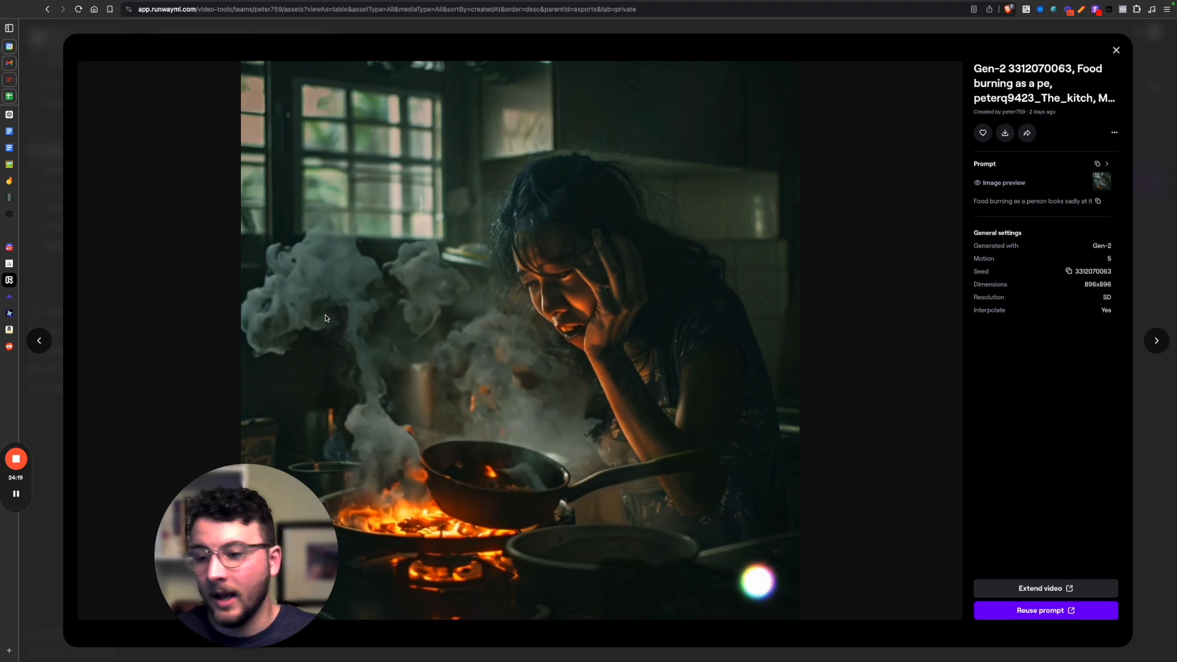
{"action": "left_click", "coordinate": [37, 296]}
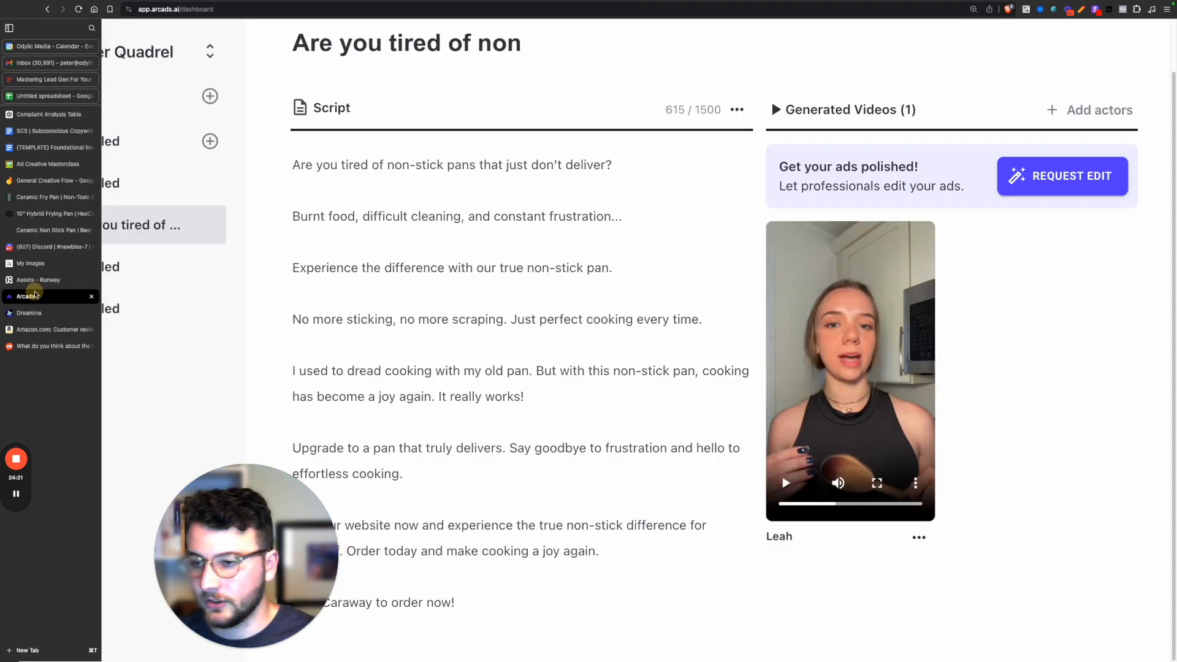